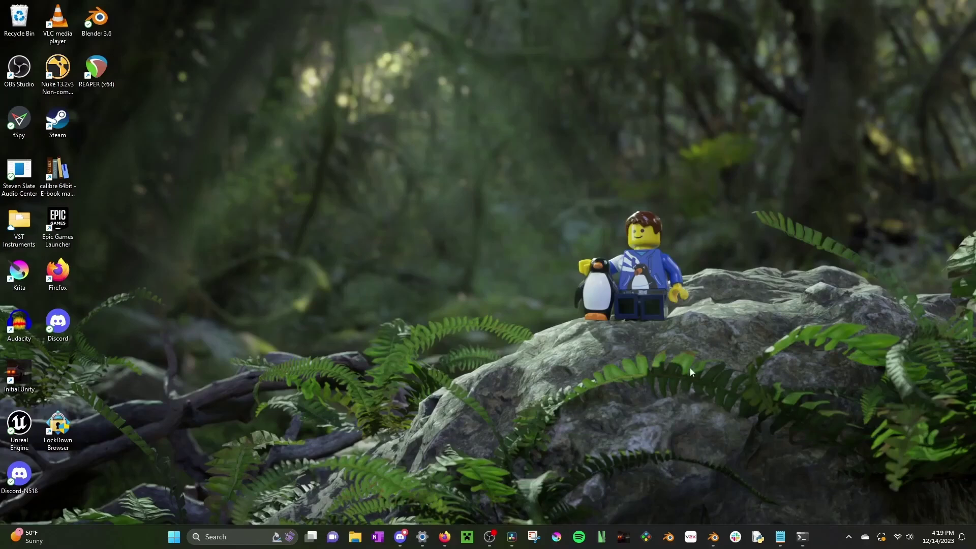
# Step: Open Blender 3.6 and save the new project as "ragdoll test" in the Blender Projects folder
pyautogui.click(713, 536)
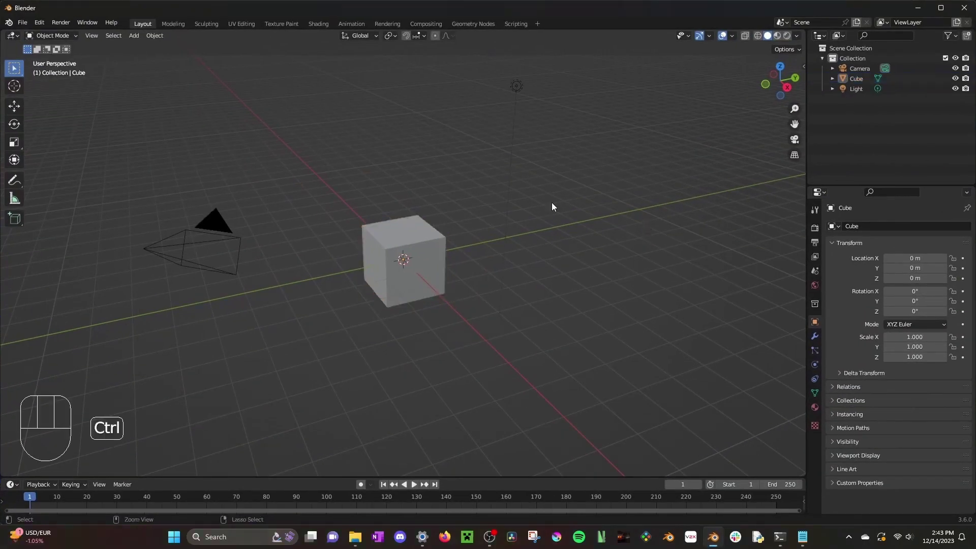
pyautogui.hotkey('ctrl', 's')
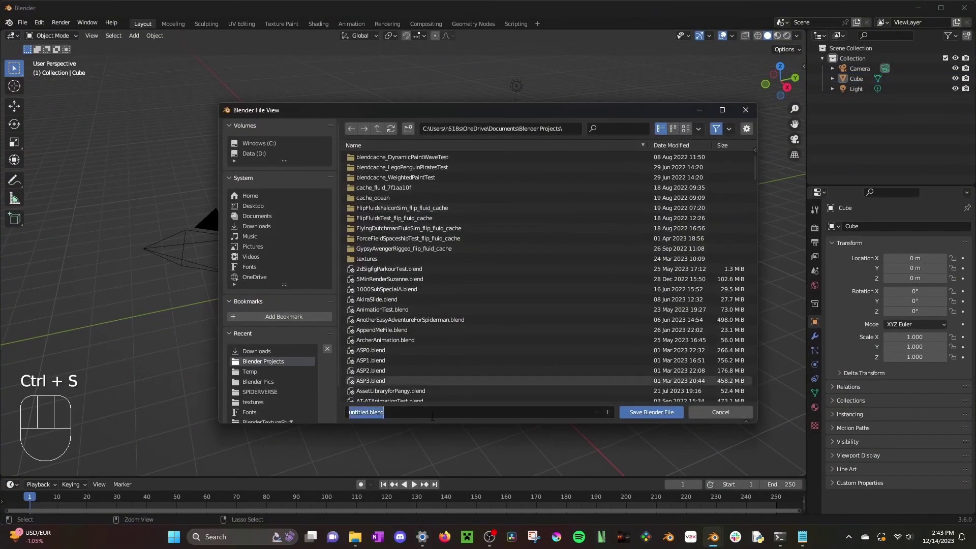
pyautogui.write('ragdoll test')
pyautogui.press('Return')
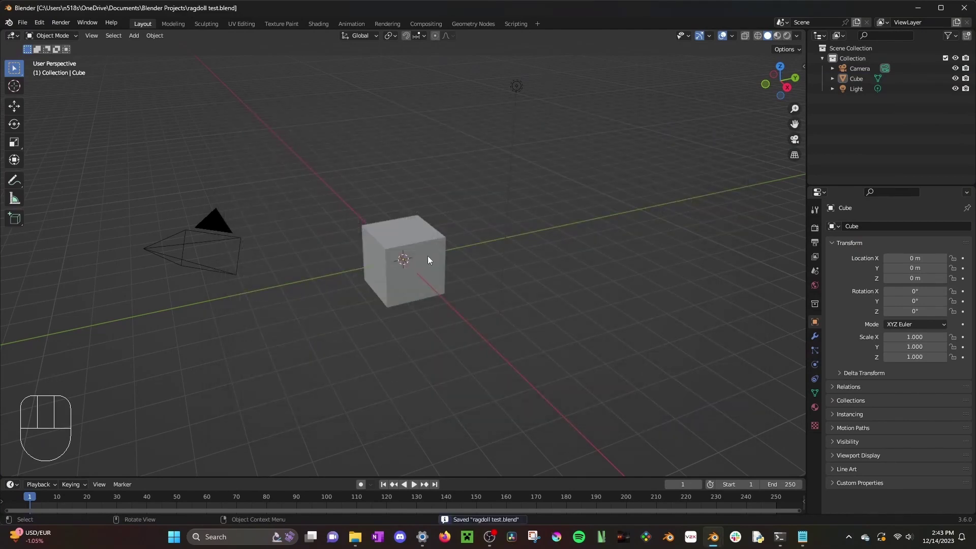
# Step: Clear all default objects from the scene and import the Mecabricks model Eater of Worlds.zmbx from Downloads
pyautogui.press('a')
pyautogui.press('Delete')
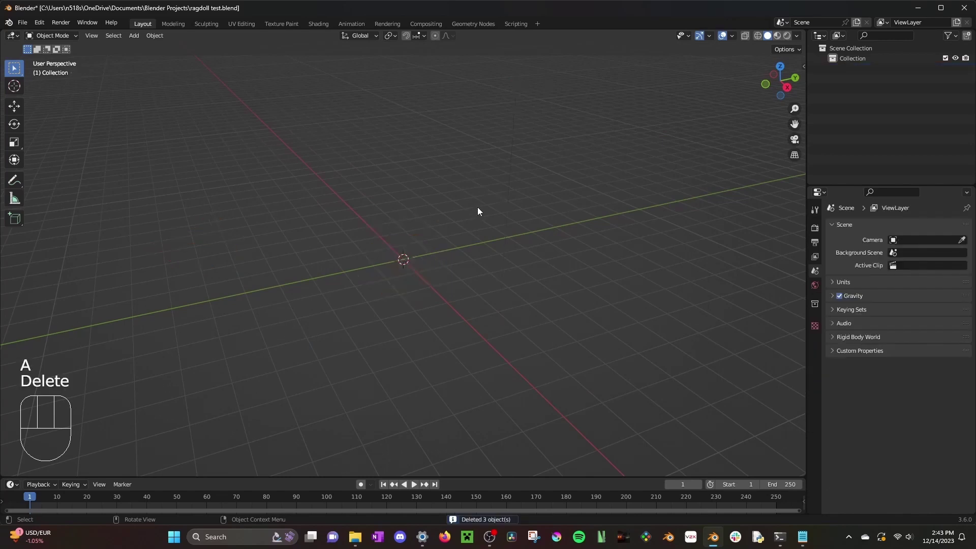
pyautogui.click(21, 22)
pyautogui.click(20, 22)
pyautogui.click(19, 23)
pyautogui.moveTo(51, 160)
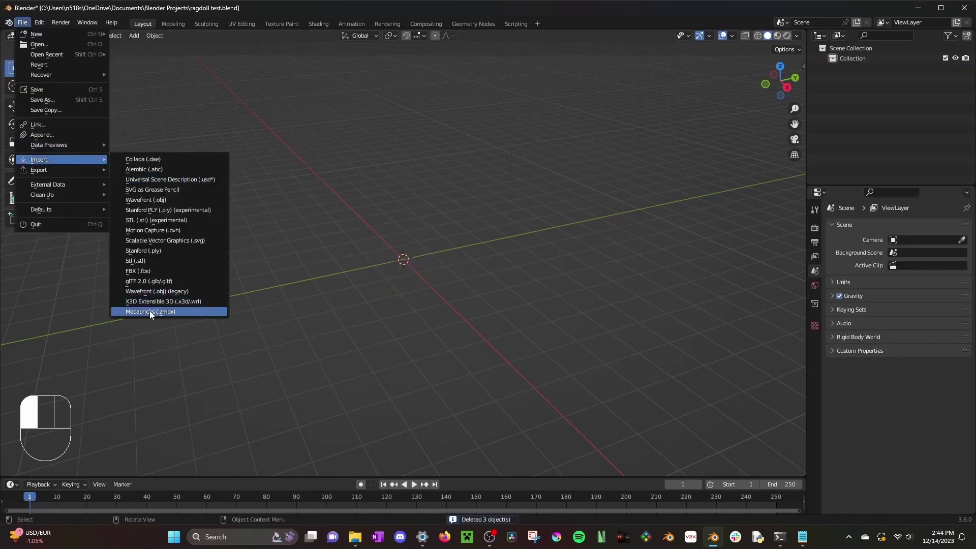
pyautogui.click(151, 311)
pyautogui.click(260, 225)
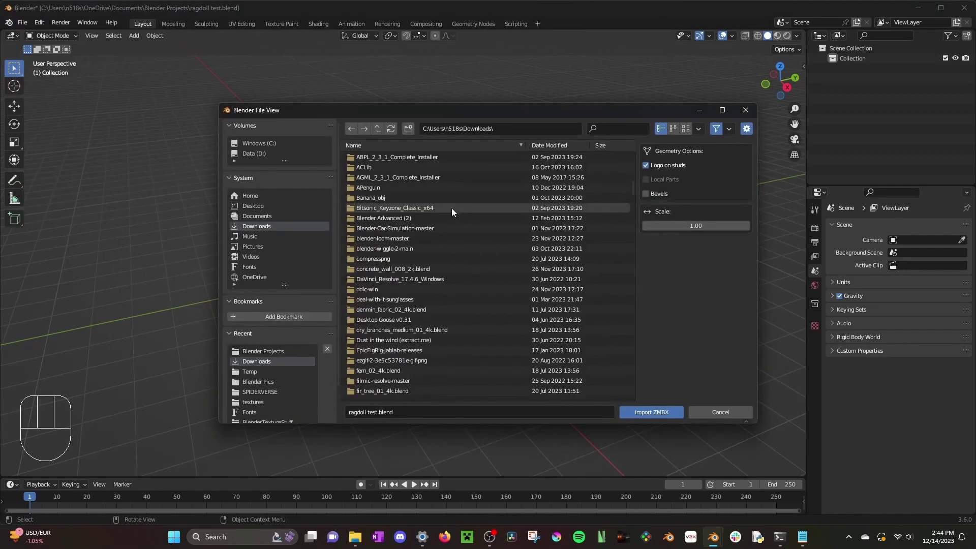
pyautogui.scroll(-10, 454, 222)
pyautogui.click(559, 146)
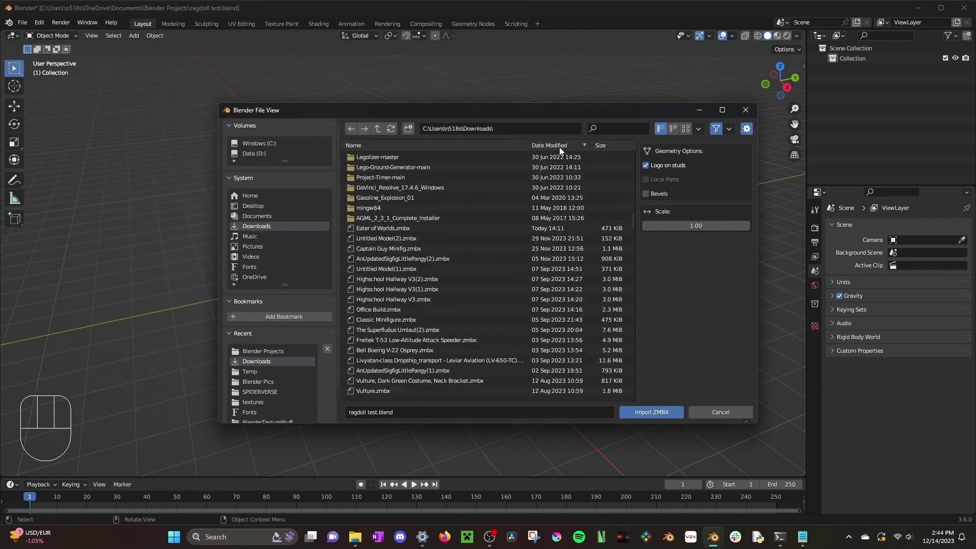
pyautogui.doubleClick(390, 226)
# Step: Delete the extra object left selected after the minifigure import and save the file
pyautogui.moveTo(477, 236); pyautogui.dragTo(404, 257, button='middle')
pyautogui.press('Delete')
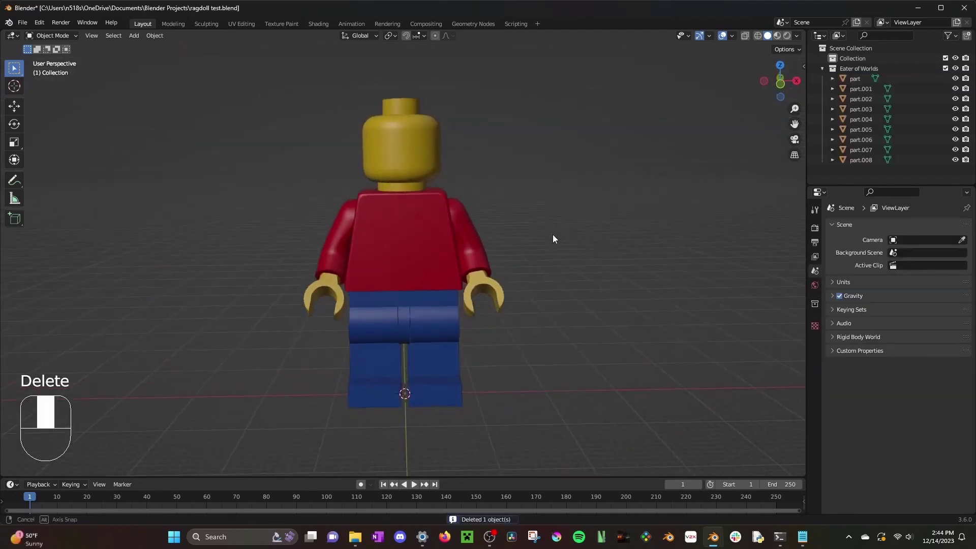
pyautogui.moveTo(553, 235); pyautogui.dragTo(546, 240, button='middle')
pyautogui.hotkey('ctrl', 's')
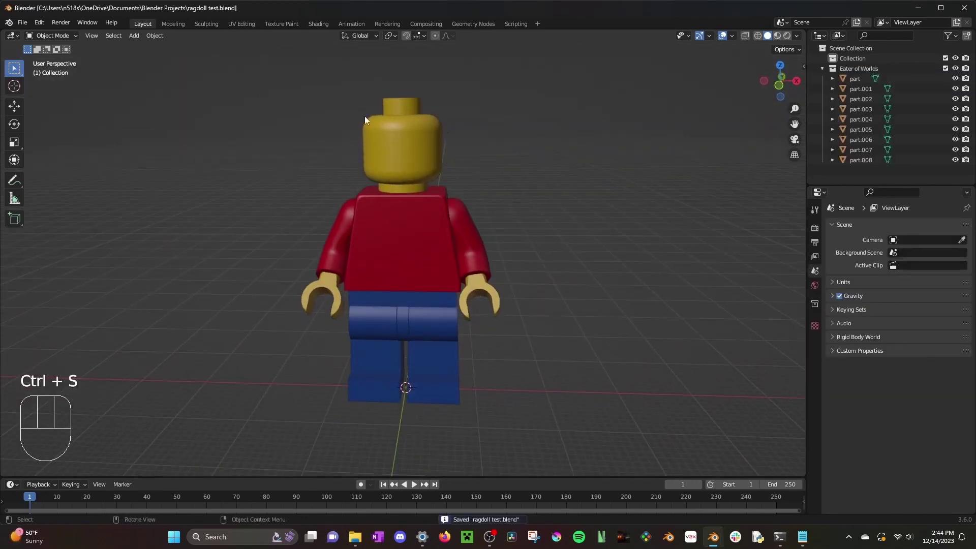
# Step: Import the Mecabricks model AnUpdatedSigfigLittlePangy.zmbx from Downloads and delete the extra object left selected after the import
pyautogui.click(22, 23)
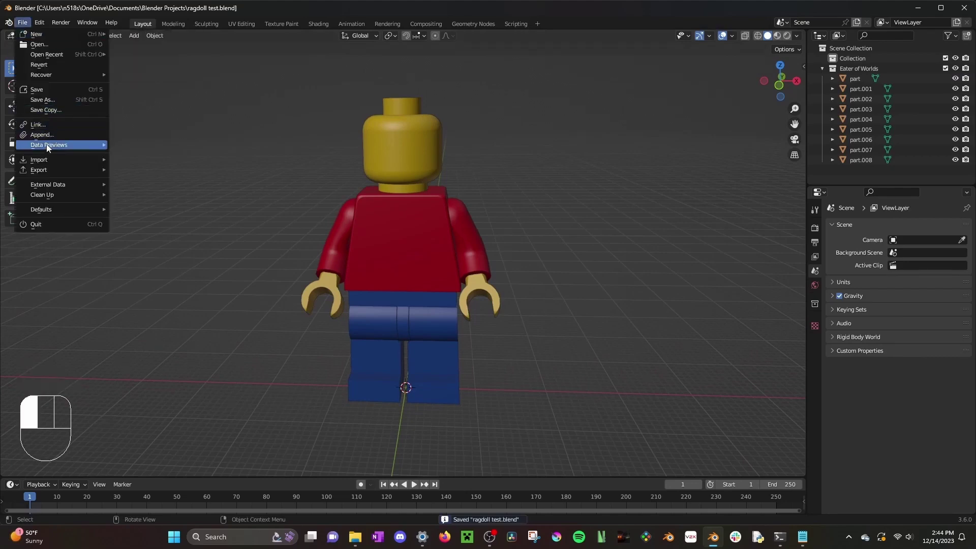
pyautogui.moveTo(51, 162)
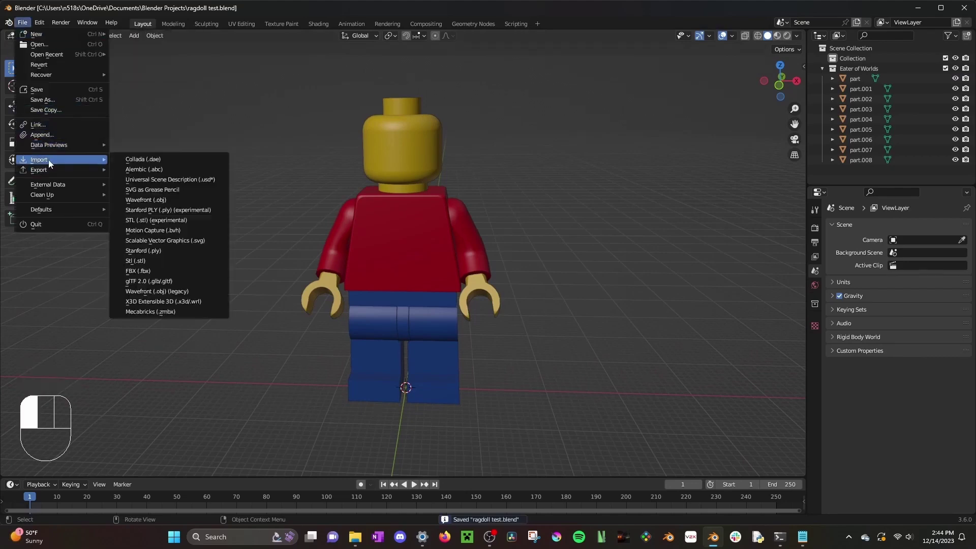
pyautogui.click(154, 312)
pyautogui.write('littpanc')
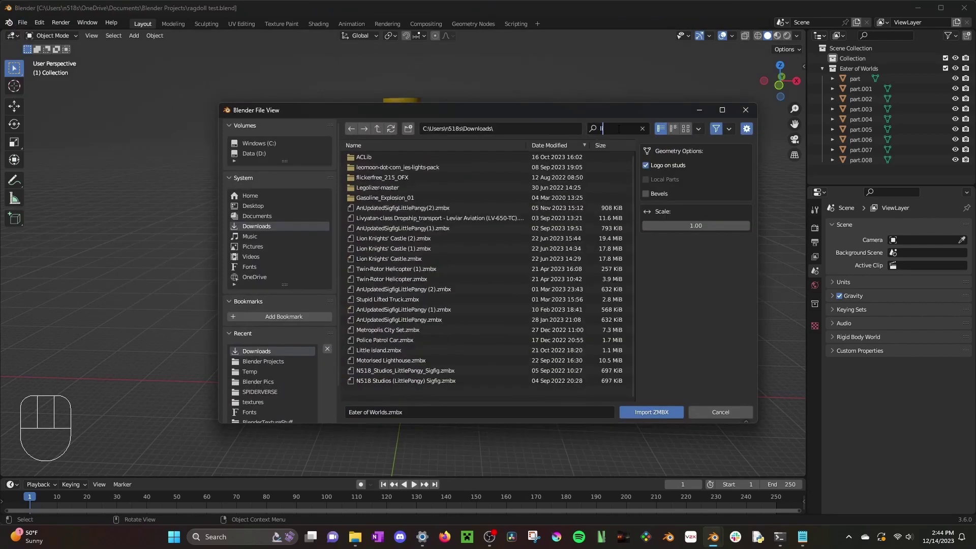
pyautogui.press('BackSpace')
pyautogui.press('BackSpace')
pyautogui.press('BackSpace')
pyautogui.write('ty')
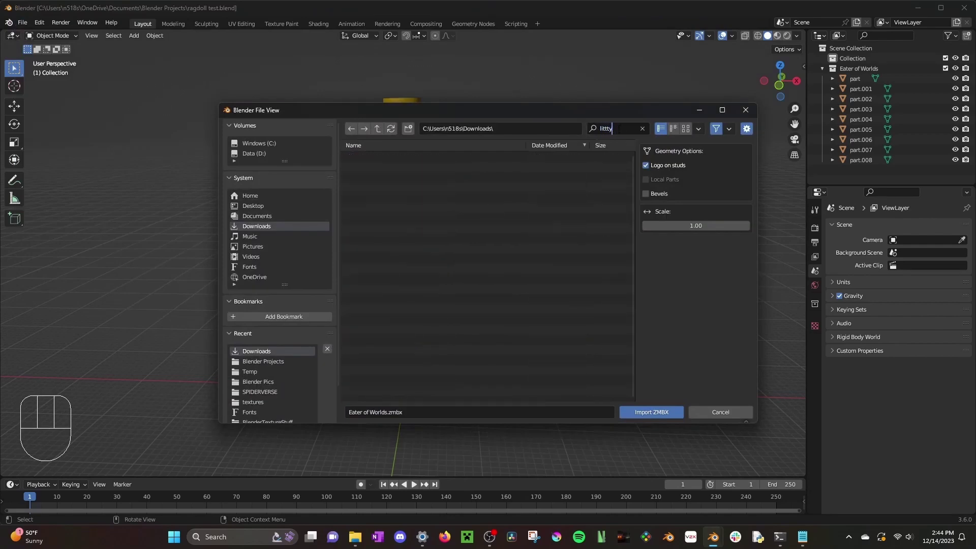
pyautogui.press('BackSpace')
pyautogui.press('BackSpace')
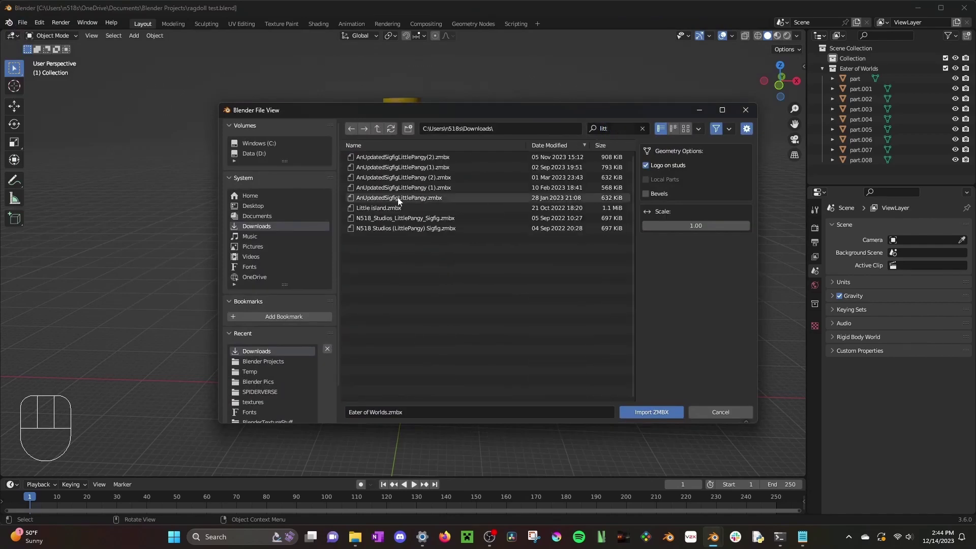
pyautogui.doubleClick(418, 198)
pyautogui.press('Delete')
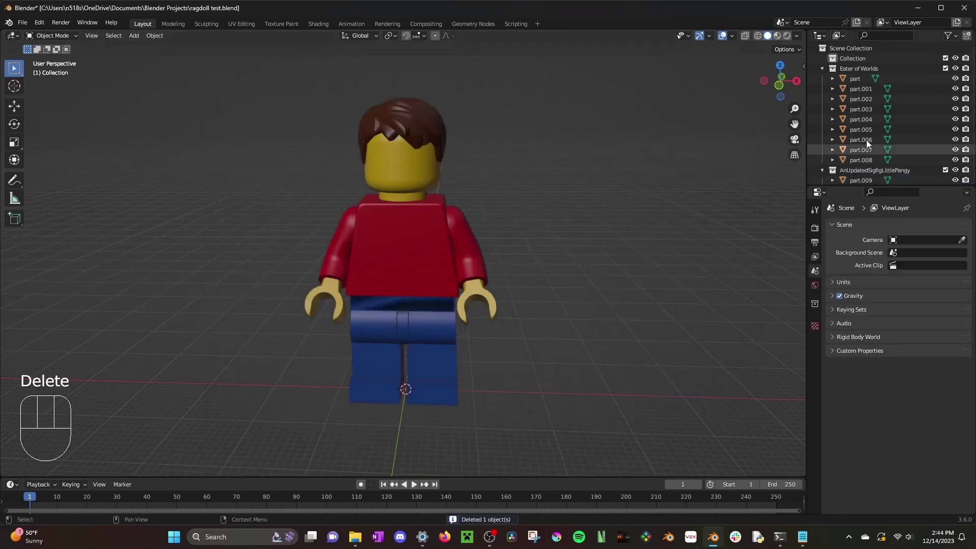
# Step: Select all objects in the AnUpdatedSigfigLittlePangy collection and move them about 32 m along negative X, beside the red minifigure
pyautogui.scroll(-5, 866, 139)
pyautogui.rightClick(871, 69)
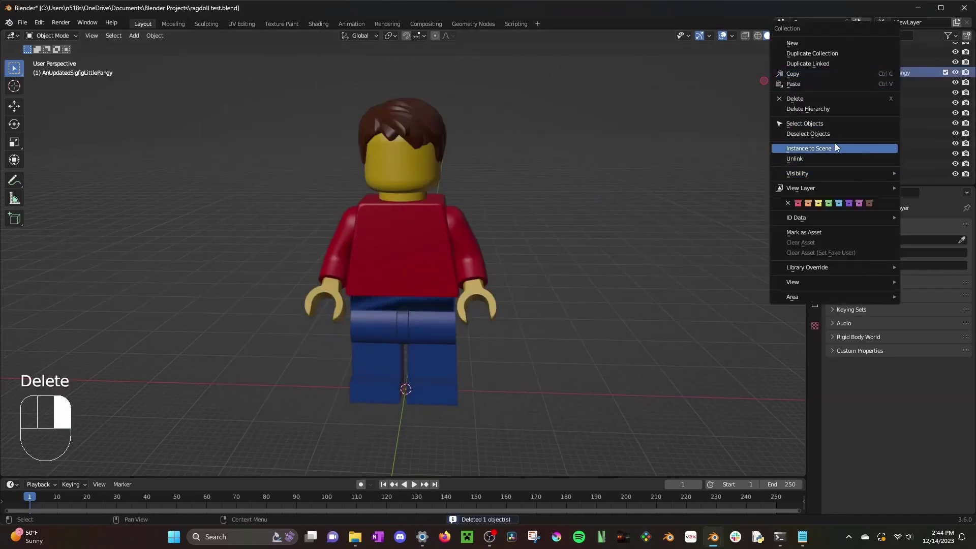
pyautogui.click(837, 123)
pyautogui.press('g')
pyautogui.press('x')
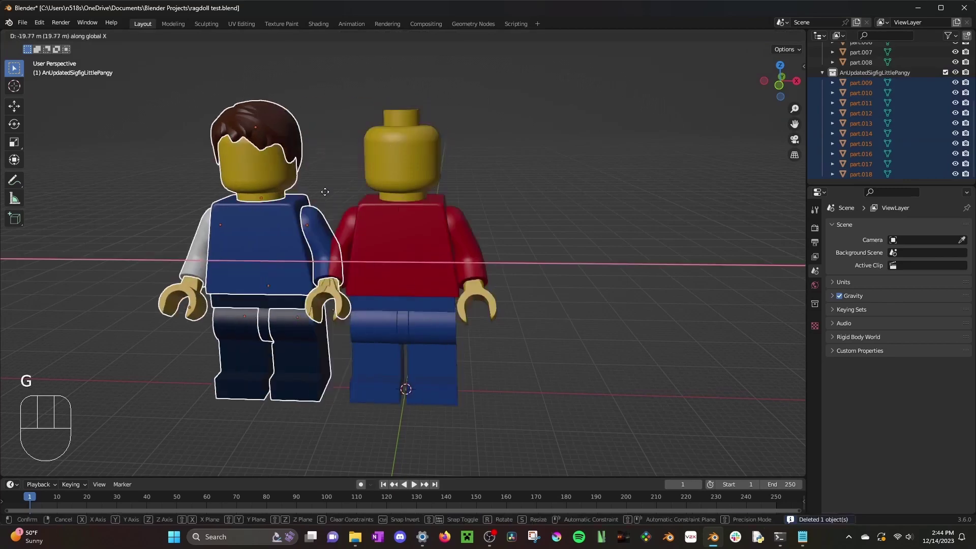
pyautogui.click(305, 171)
pyautogui.keyDown('shift'); pyautogui.moveTo(314, 175); pyautogui.dragTo(420, 178, button='middle'); pyautogui.keyUp('shift')
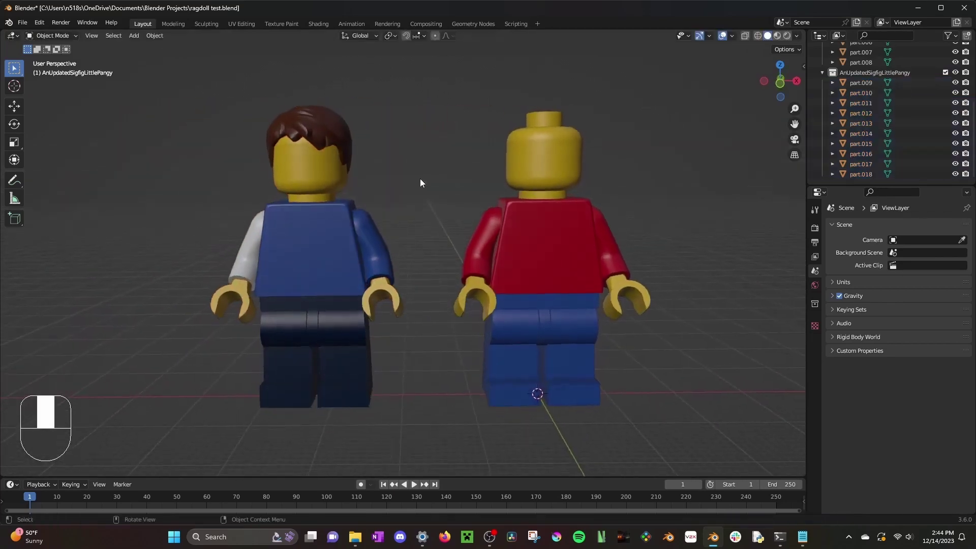
# Step: Save the file and display both minifigures in Material Preview shading
pyautogui.click(305, 127)
pyautogui.click(324, 161)
pyautogui.hotkey('ctrl', 's')
pyautogui.click(410, 150)
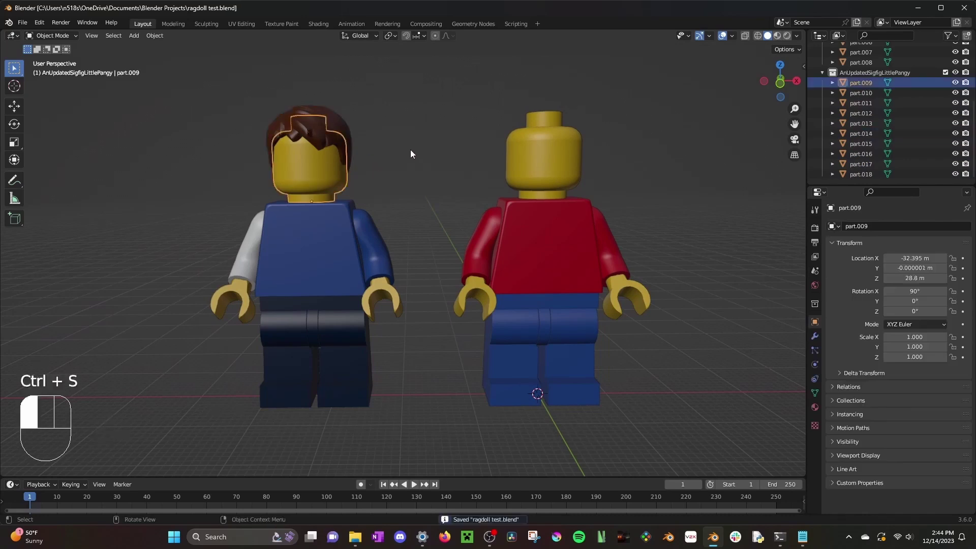
pyautogui.click(777, 35)
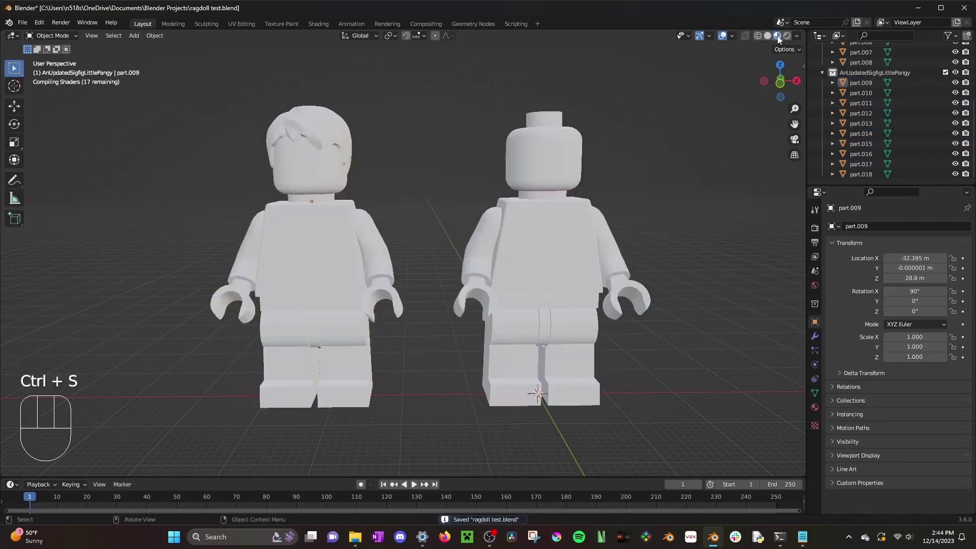
pyautogui.hotkey('ctrl', 's')
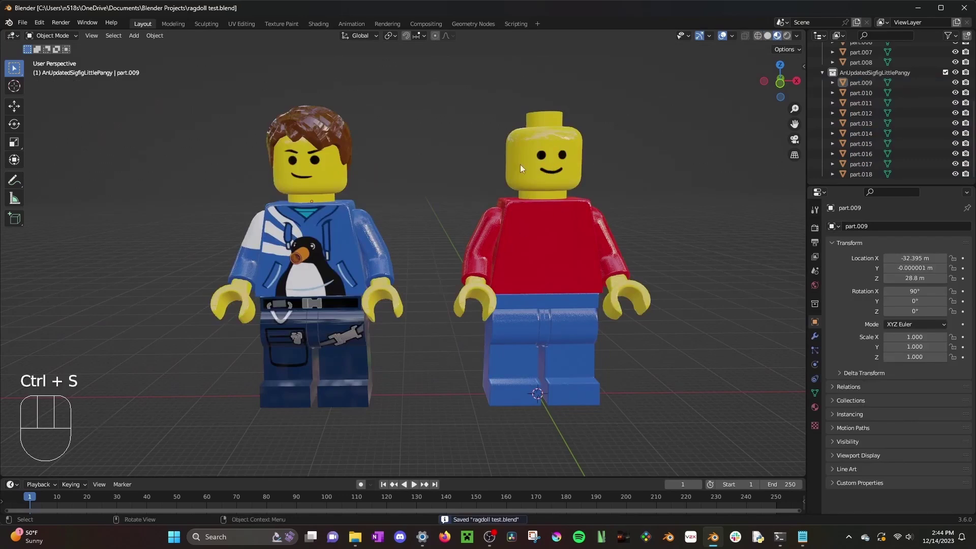
# Step: Link the materials of the printed minifigure's blue-and-white arm to the red minifigure's matching arm
pyautogui.click(508, 242)
pyautogui.keyDown('shift'); pyautogui.click(254, 244); pyautogui.keyUp('shift')
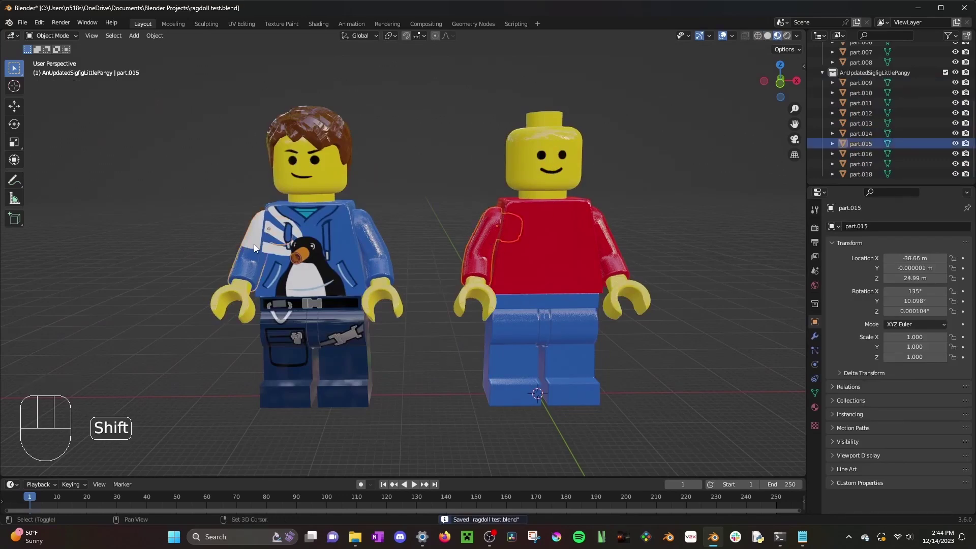
pyautogui.hotkey('ctrl', 'l')
pyautogui.click(254, 246)
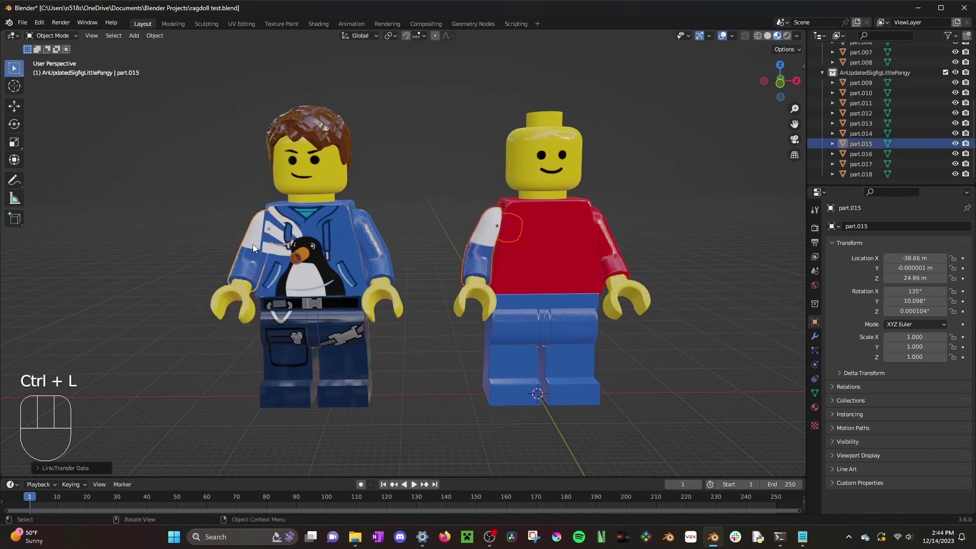
# Step: Link the materials of the printed minifigure's penguin torso to the red minifigure's torso
pyautogui.click(538, 244)
pyautogui.keyDown('shift'); pyautogui.click(311, 235); pyautogui.keyUp('shift')
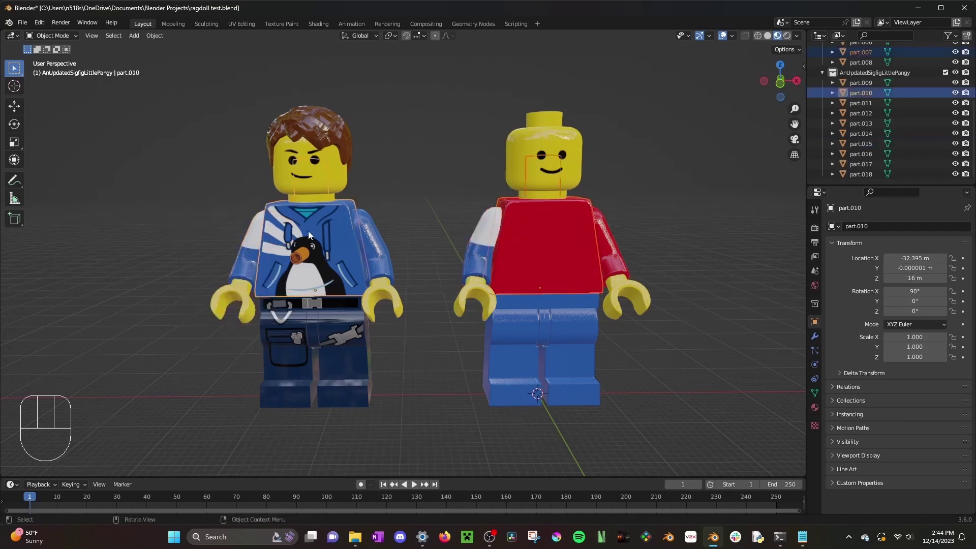
pyautogui.hotkey('ctrl', 'l')
pyautogui.click(308, 230)
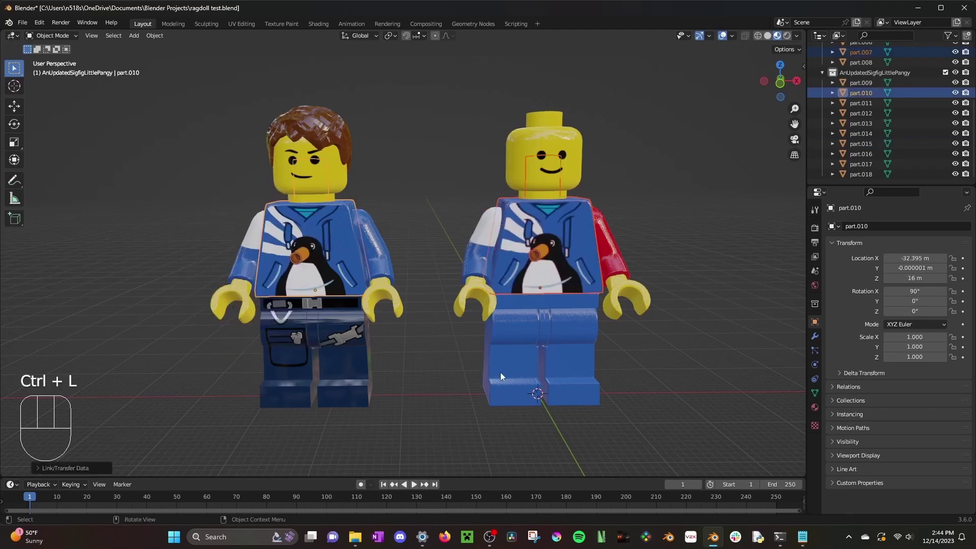
pyautogui.click(402, 167)
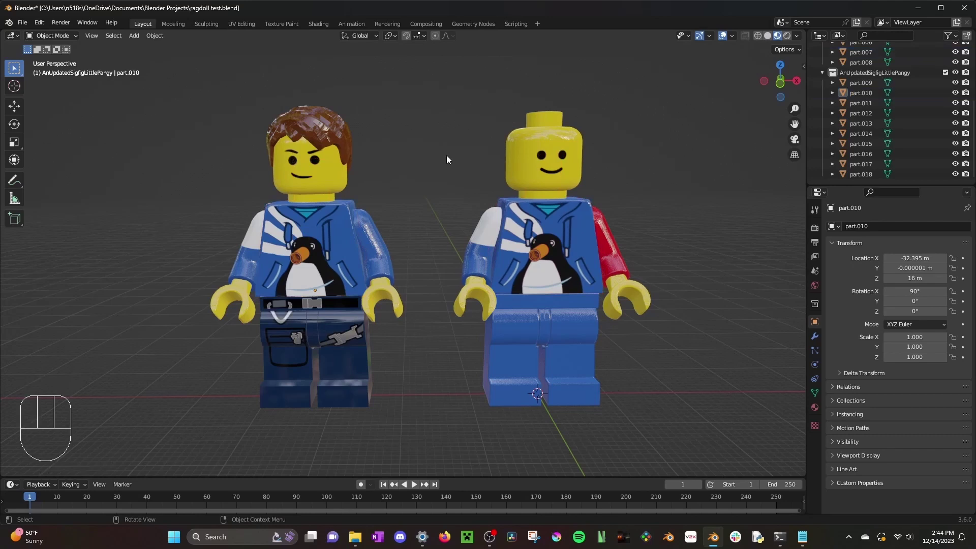
# Step: Undo the material links on the red minifigure's torso and arm
pyautogui.hotkey('ctrl', 'z')
pyautogui.hotkey('ctrl', 'z')
pyautogui.hotkey('ctrl', 'z')
pyautogui.hotkey('ctrl', 'z')
pyautogui.hotkey('ctrl', 'z')
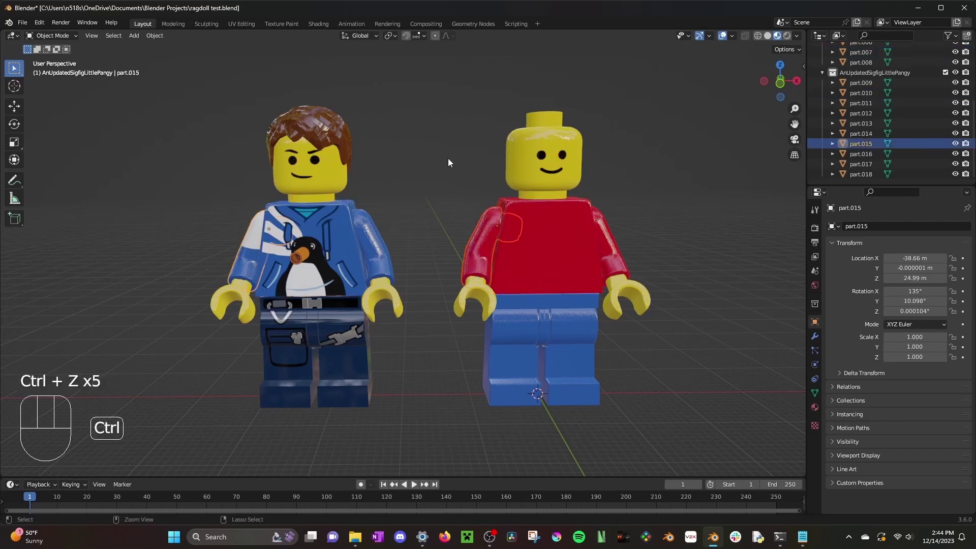
# Step: Delete every part of the printed minifigure and save the file
pyautogui.click(448, 163)
pyautogui.moveTo(139, 90); pyautogui.dragTo(418, 402)
pyautogui.press('Delete')
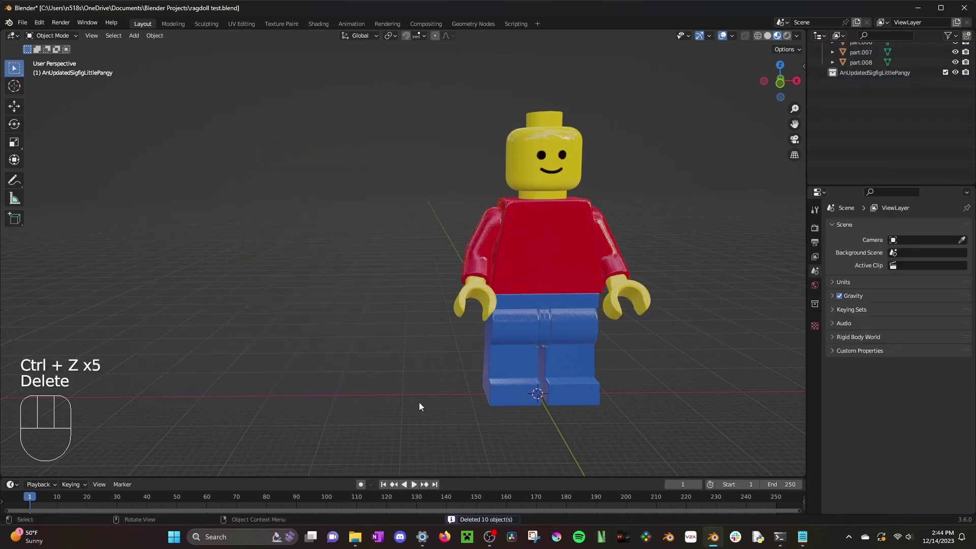
pyautogui.hotkey('ctrl', 's')
# Step: Return the viewport to Solid shading and save the file
pyautogui.keyDown('shift'); pyautogui.moveTo(605, 195); pyautogui.dragTo(477, 192, button='middle'); pyautogui.keyUp('shift')
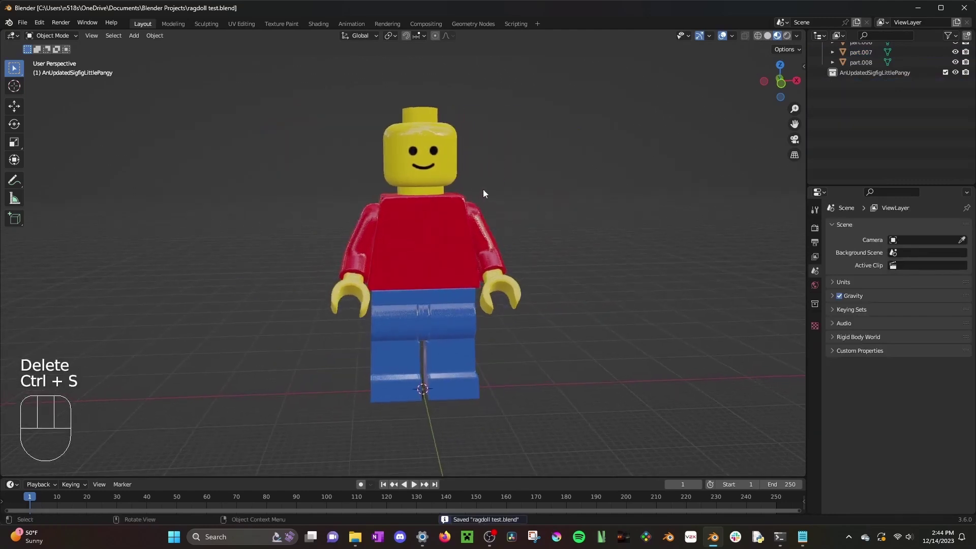
pyautogui.click(768, 36)
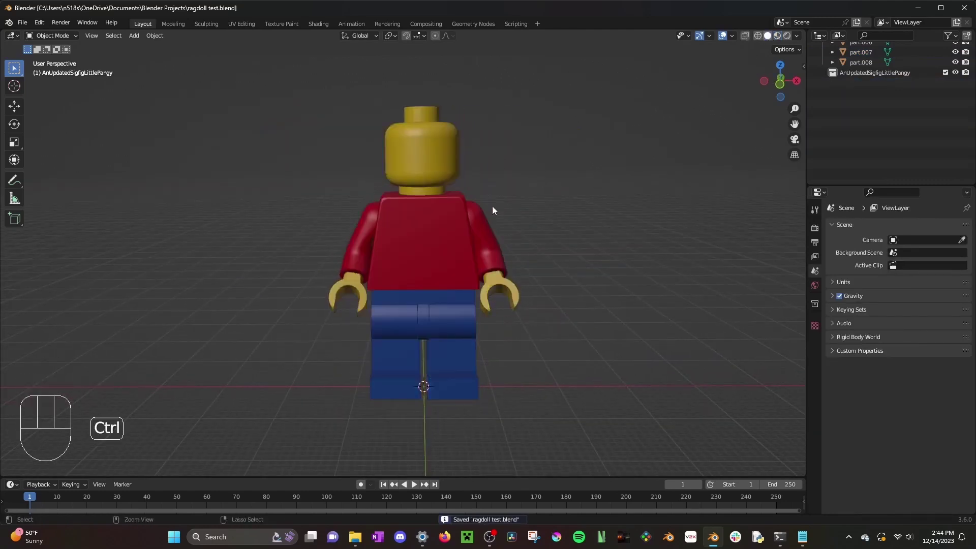
pyautogui.hotkey('ctrl', 's')
# Step: Select the minifigure's left arm and turn on X-ray display to expose the overlapping geometry inside the body
pyautogui.scroll(2, 513, 176)
pyautogui.click(505, 200)
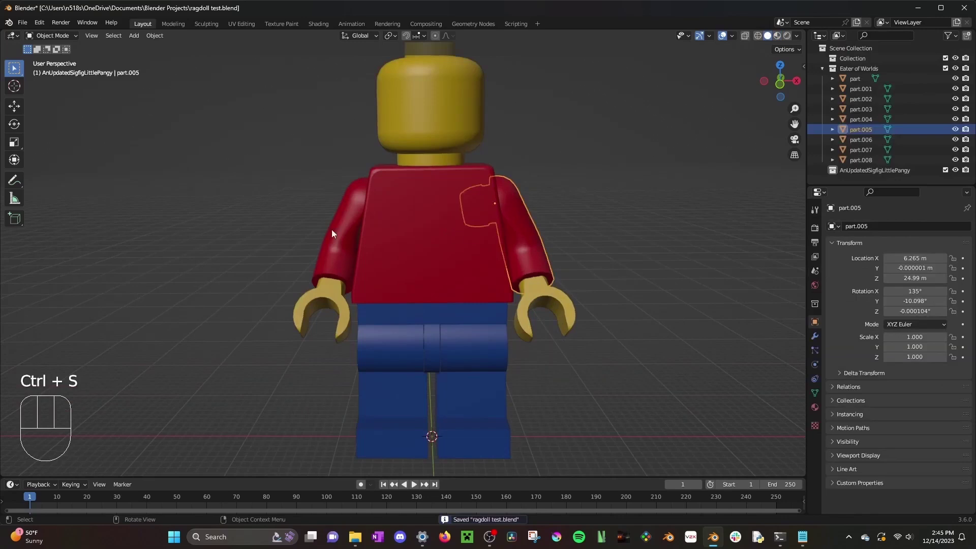
pyautogui.click(376, 243)
pyautogui.click(426, 314)
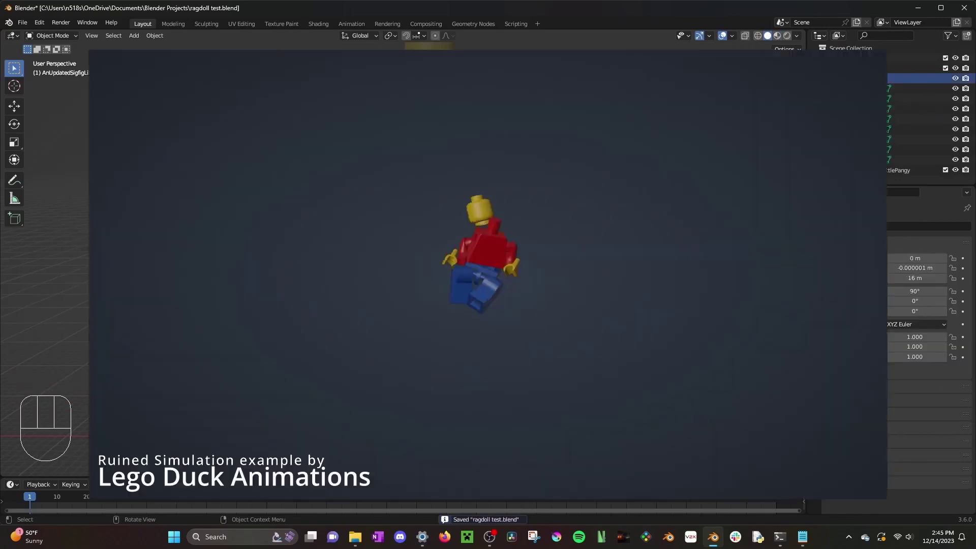
pyautogui.click(514, 214)
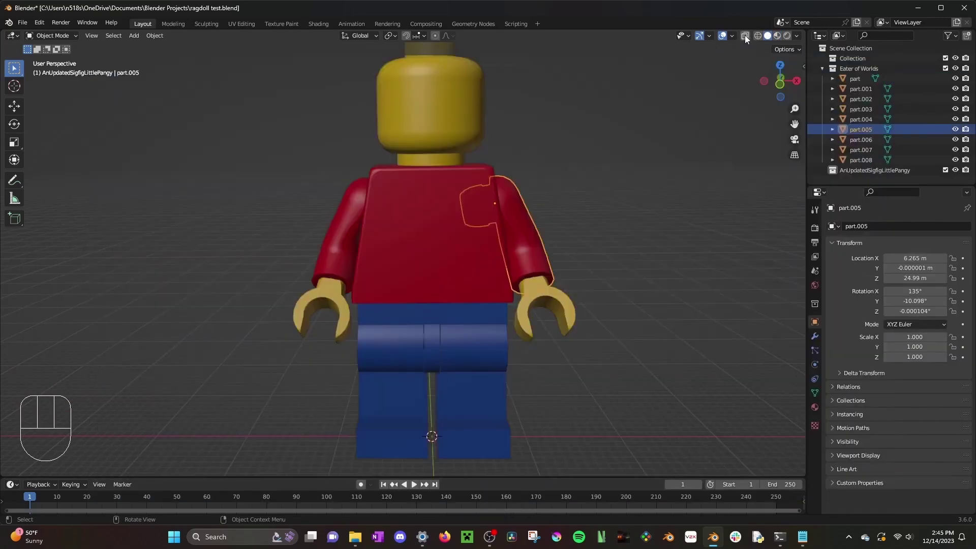
pyautogui.click(745, 35)
pyautogui.scroll(5, 650, 109)
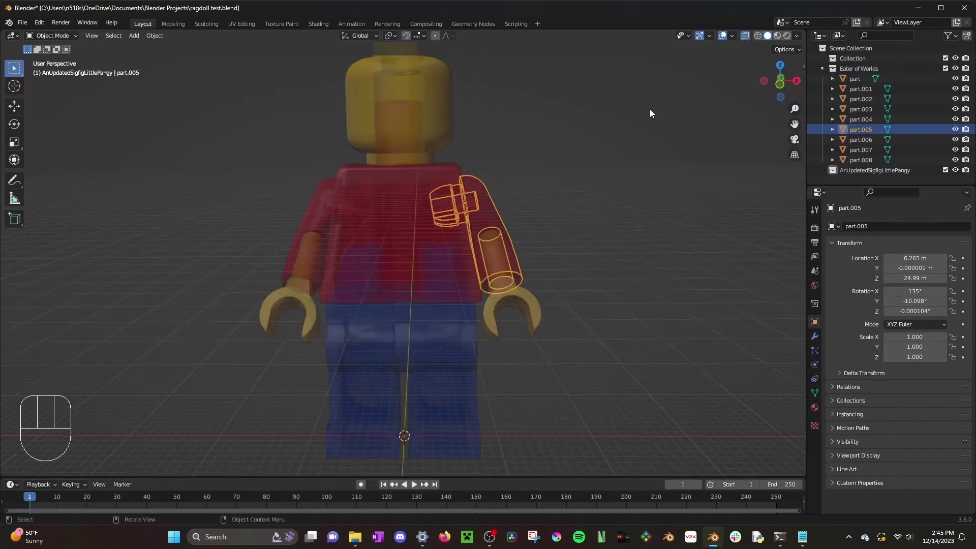
# Step: In the left arm's mesh, snap the 3D cursor to the centre vertex of the shoulder peg's end inside the arm
pyautogui.press('Tab')
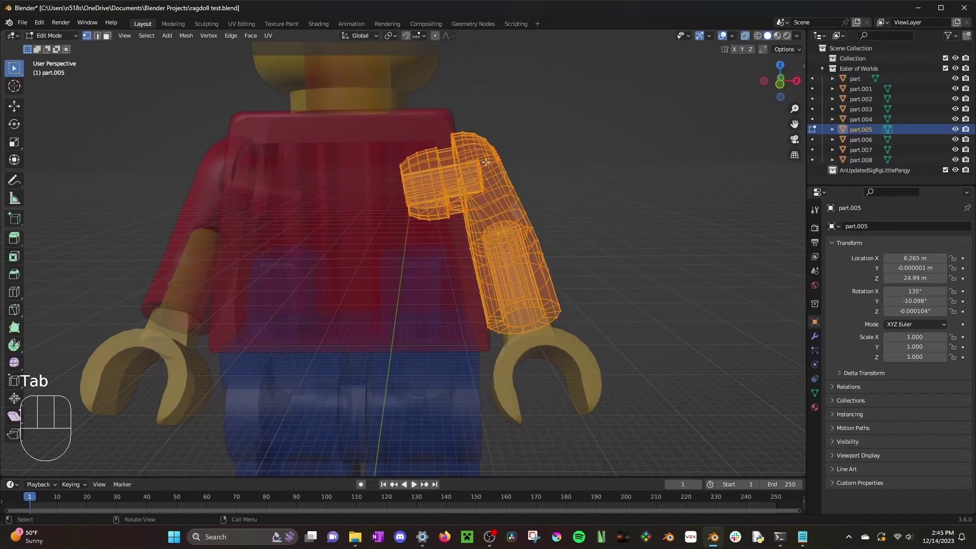
pyautogui.moveTo(467, 176); pyautogui.dragTo(407, 186, button='middle')
pyautogui.scroll(1, 555, 194)
pyautogui.click(544, 149)
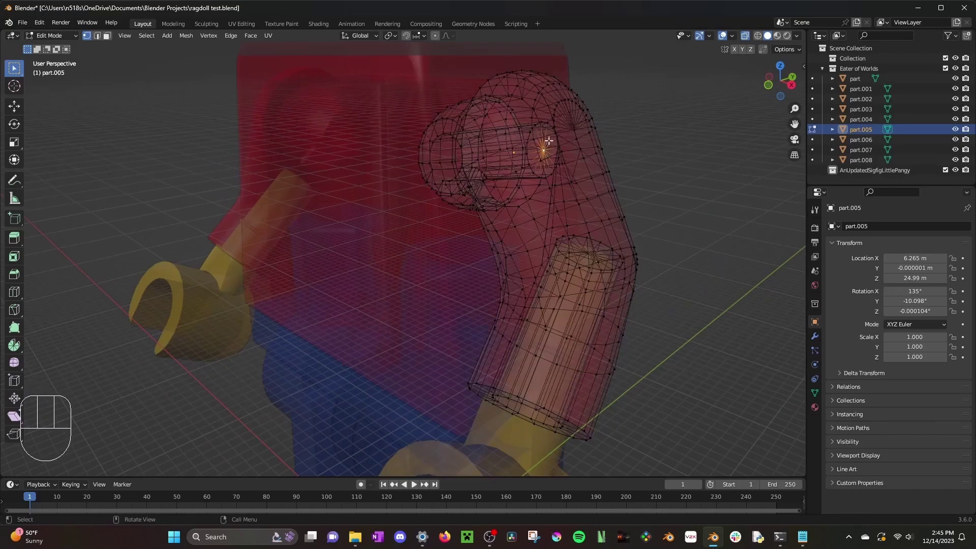
pyautogui.moveTo(545, 149); pyautogui.dragTo(517, 162, button='middle')
pyautogui.hotkey('shift', 's')
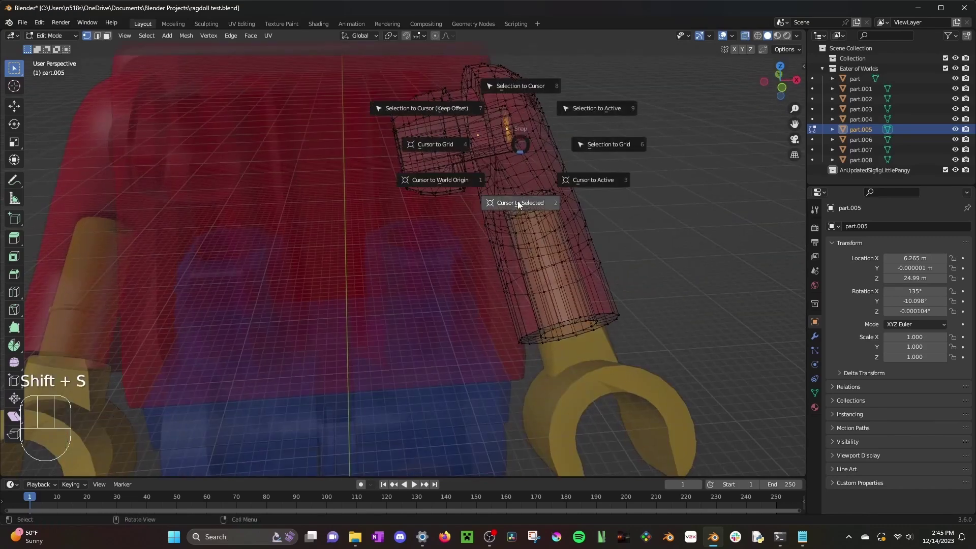
pyautogui.click(517, 200)
pyautogui.scroll(-5, 525, 166)
# Step: Lasso-select the left arm's shoulder peg, snap its vertices to the 3D cursor, and return to Object Mode
pyautogui.moveTo(525, 166); pyautogui.dragTo(464, 212, button='middle')
pyautogui.scroll(3, 507, 176)
pyautogui.press('w')
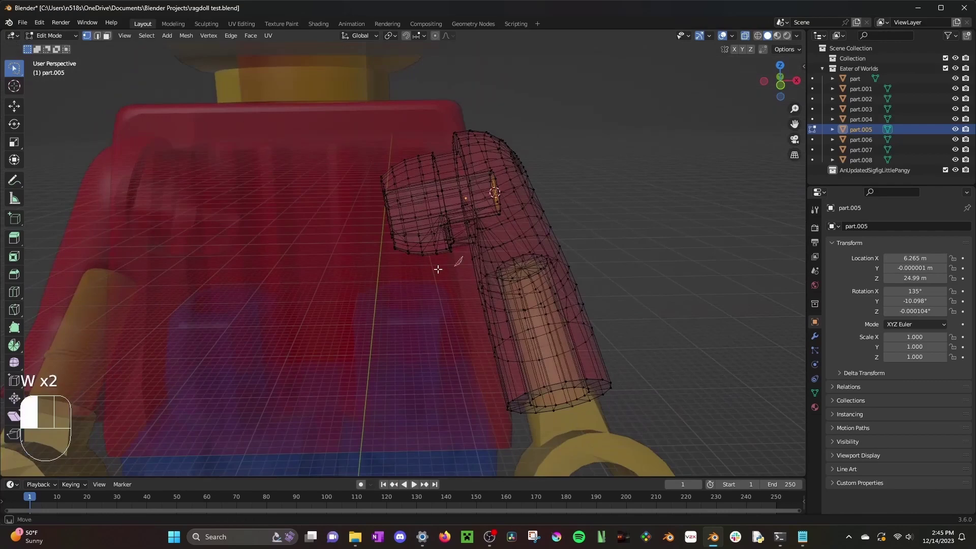
pyautogui.moveTo(438, 268)
pyautogui.mouseDown()
pyautogui.moveTo(418, 218)
pyautogui.moveTo(411, 224)
pyautogui.mouseUp()
pyautogui.press('g')
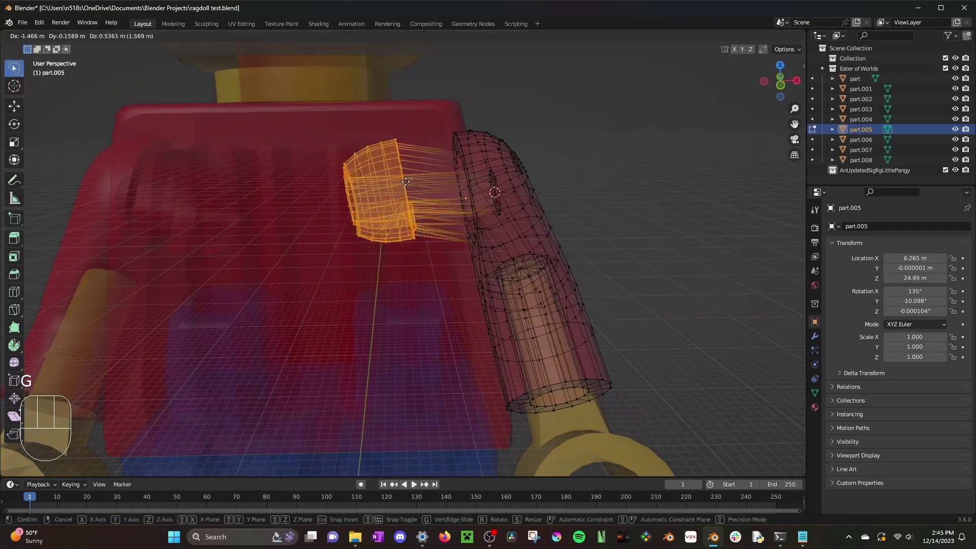
pyautogui.click(422, 185)
pyautogui.hotkey('shift', 's')
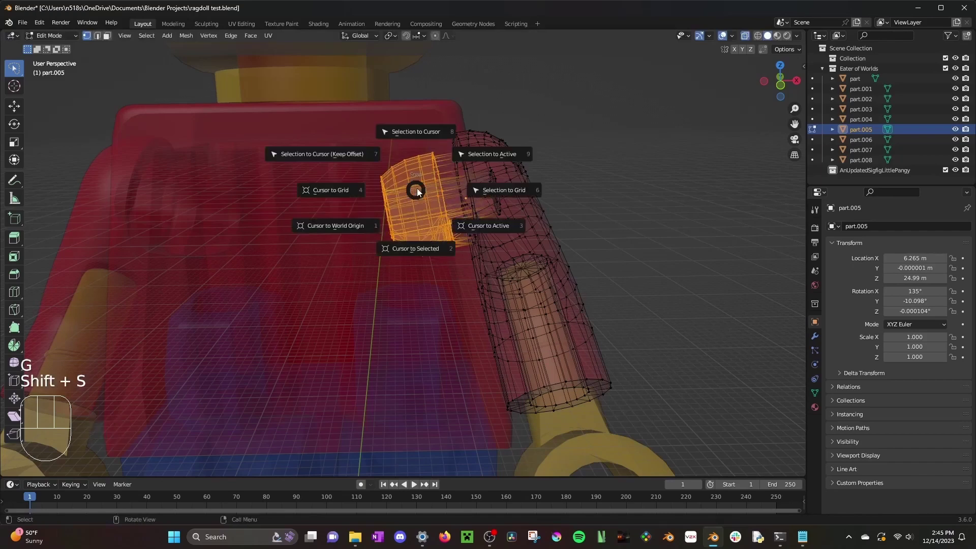
pyautogui.click(416, 134)
pyautogui.scroll(-5, 418, 140)
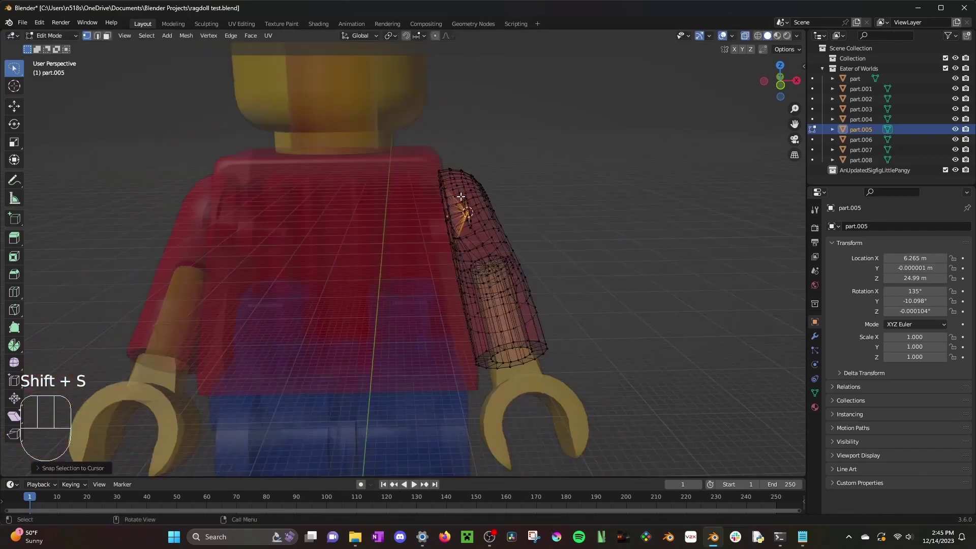
pyautogui.press('Tab')
pyautogui.keyDown('shift'); pyautogui.moveTo(477, 206); pyautogui.dragTo(503, 219, button='middle'); pyautogui.keyUp('shift')
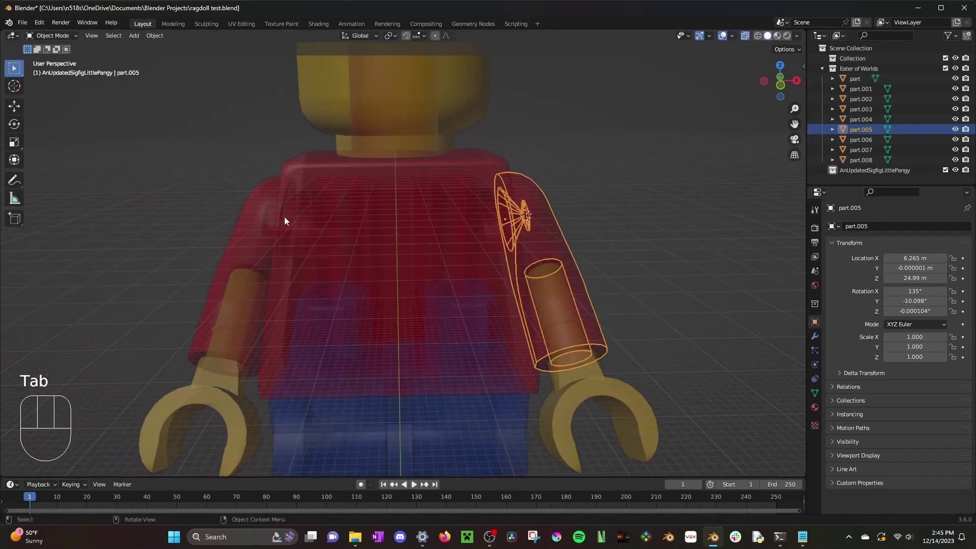
# Step: In the right arm's mesh, snap the 3D cursor to the centre vertex of the shoulder peg's end inside the arm
pyautogui.click(309, 205)
pyautogui.press('Tab')
pyautogui.moveTo(311, 206); pyautogui.dragTo(353, 202, button='middle')
pyautogui.click(275, 244)
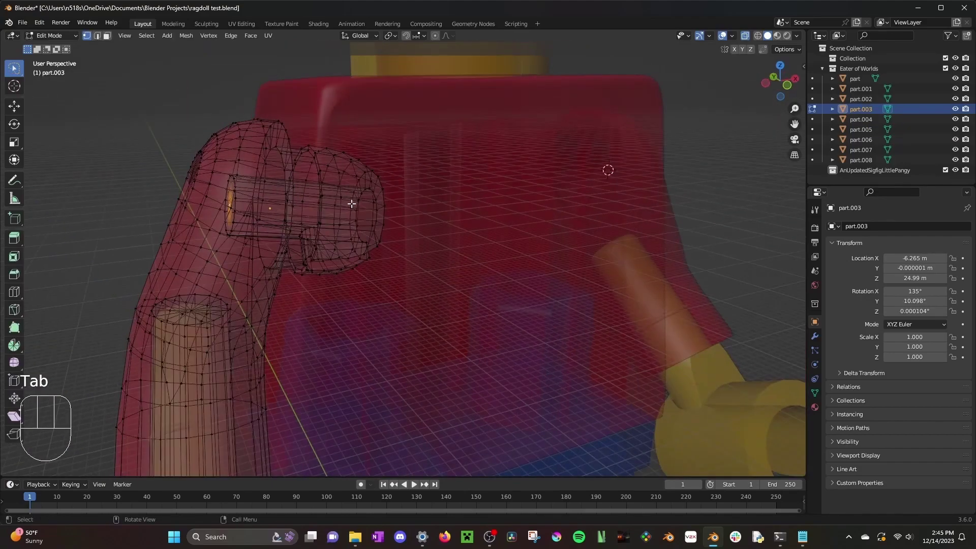
pyautogui.hotkey('shift', 's')
pyautogui.click(352, 253)
pyautogui.moveTo(433, 125); pyautogui.dragTo(401, 125, button='middle')
pyautogui.press('Tab')
pyautogui.press('Tab')
pyautogui.moveTo(383, 180); pyautogui.dragTo(347, 180, button='middle')
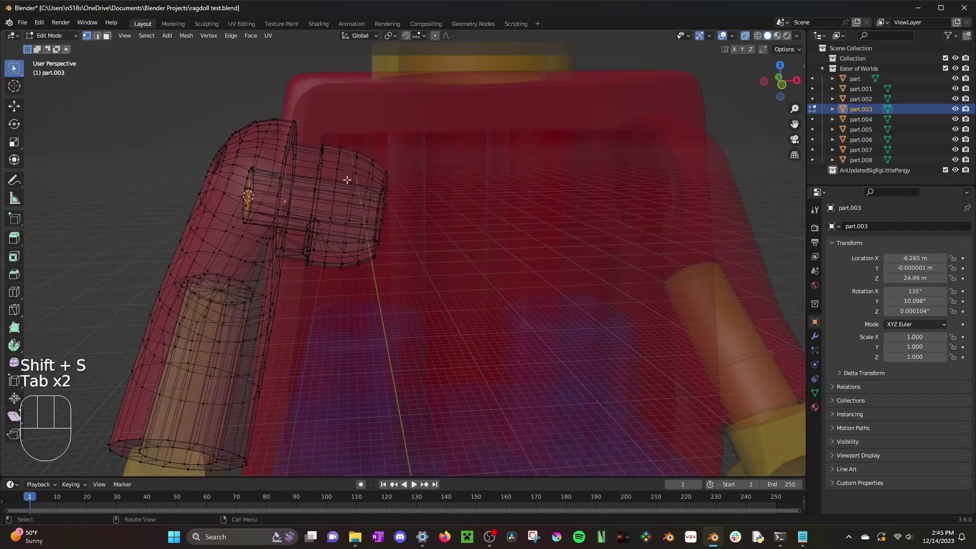
# Step: Lasso-select all of the right arm's shoulder peg, snap its vertices to the 3D cursor, and return to Object Mode
pyautogui.moveTo(437, 252)
pyautogui.mouseDown()
pyautogui.moveTo(329, 298)
pyautogui.moveTo(297, 226)
pyautogui.moveTo(421, 183)
pyautogui.mouseUp()
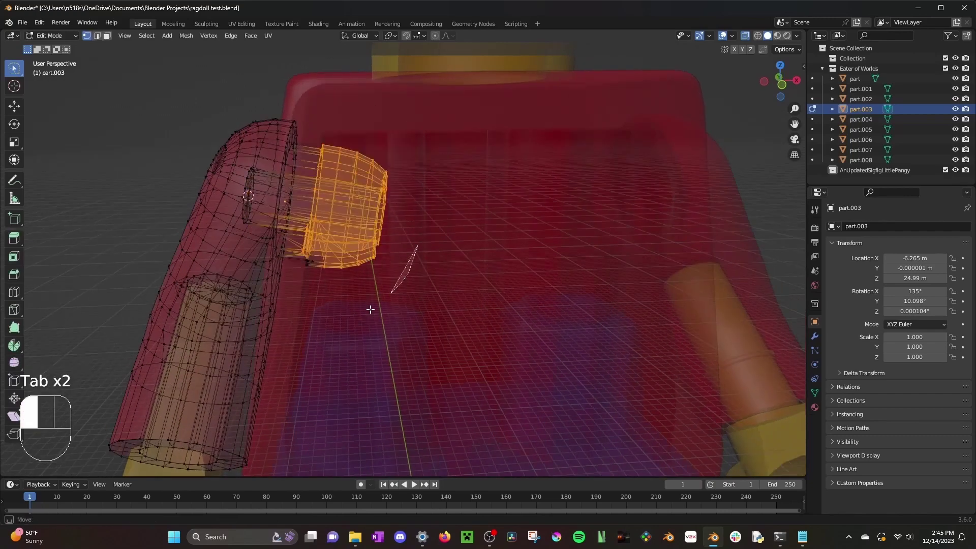
pyautogui.moveTo(370, 309)
pyautogui.mouseDown()
pyautogui.moveTo(286, 254)
pyautogui.moveTo(336, 130)
pyautogui.moveTo(412, 206)
pyautogui.mouseUp()
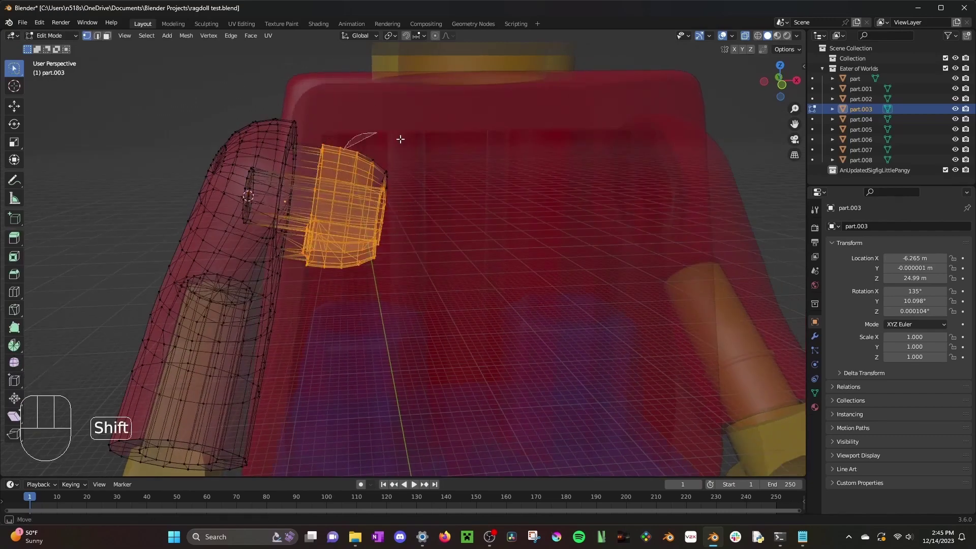
pyautogui.keyDown('shift'); pyautogui.moveTo(401, 139); pyautogui.dragTo(375, 222); pyautogui.keyUp('shift')
pyautogui.press('g')
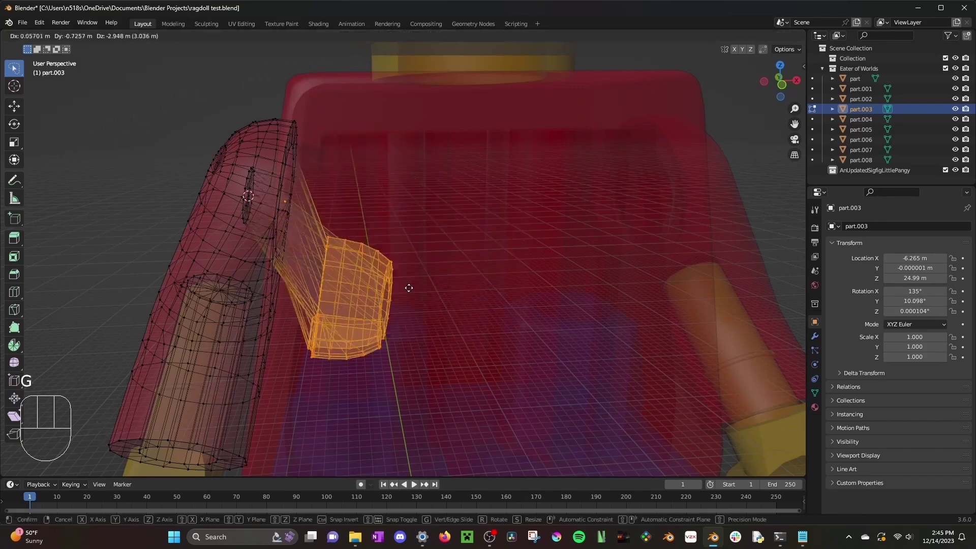
pyautogui.rightClick(405, 185)
pyautogui.hotkey('shift', 's')
pyautogui.click(422, 20)
pyautogui.scroll(-5, 463, 247)
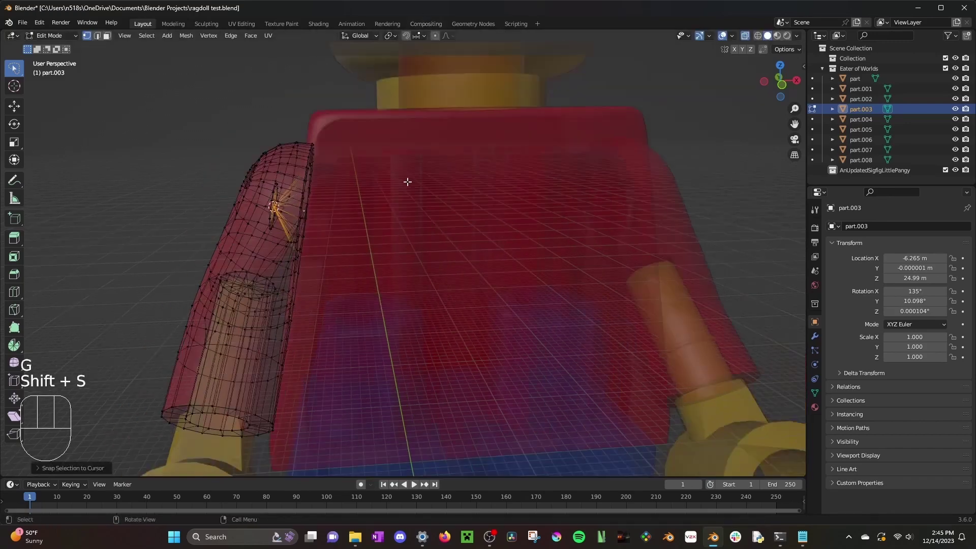
pyautogui.press('Tab')
pyautogui.keyDown('shift'); pyautogui.moveTo(456, 249); pyautogui.dragTo(520, 172, button='middle'); pyautogui.keyUp('shift')
pyautogui.scroll(-2, 520, 173)
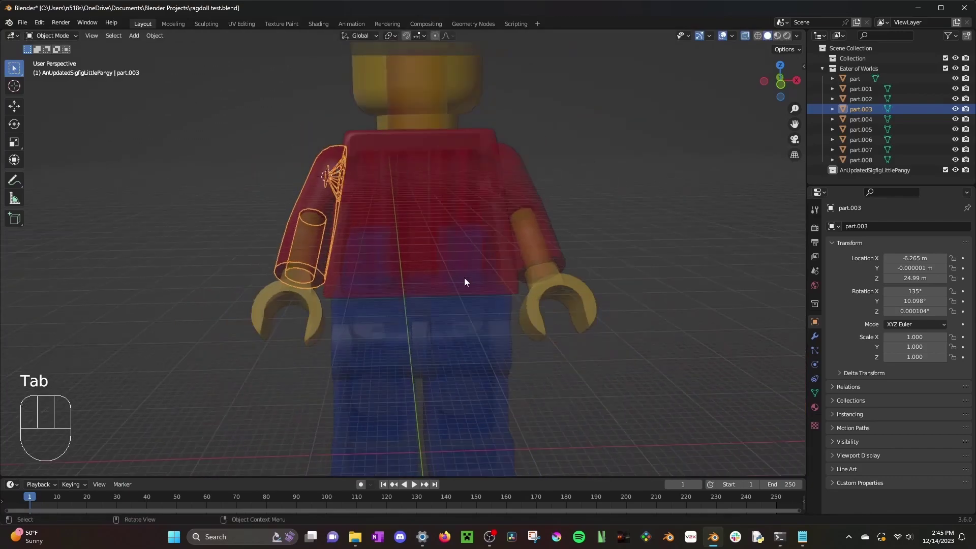
# Step: In the hip part's mesh, snap the 3D cursor to the centre vertex on the left face of the middle disc
pyautogui.keyDown('shift'); pyautogui.moveTo(466, 261); pyautogui.dragTo(417, 157, button='middle'); pyautogui.keyUp('shift')
pyautogui.click(394, 173)
pyautogui.scroll(3, 419, 227)
pyautogui.keyDown('shift'); pyautogui.moveTo(440, 187); pyautogui.dragTo(445, 223, button='middle'); pyautogui.keyUp('shift')
pyautogui.press('Tab')
pyautogui.scroll(6, 445, 223)
pyautogui.moveTo(528, 171); pyautogui.dragTo(472, 179, button='middle')
pyautogui.click(539, 168)
pyautogui.moveTo(540, 168)
pyautogui.mouseDown(button='middle')
pyautogui.moveTo(549, 157)
pyautogui.moveTo(581, 163)
pyautogui.moveTo(573, 159)
pyautogui.mouseUp(button='middle')
pyautogui.hotkey('shift', 's')
pyautogui.moveTo(503, 146); pyautogui.dragTo(520, 138, button='middle')
# Step: Select the hip part's left leg peg and snap its vertices to the 3D cursor
pyautogui.moveTo(623, 285)
pyautogui.mouseDown()
pyautogui.moveTo(590, 289)
pyautogui.moveTo(570, 111)
pyautogui.moveTo(612, 154)
pyautogui.mouseUp()
pyautogui.hotkey('shift', 's')
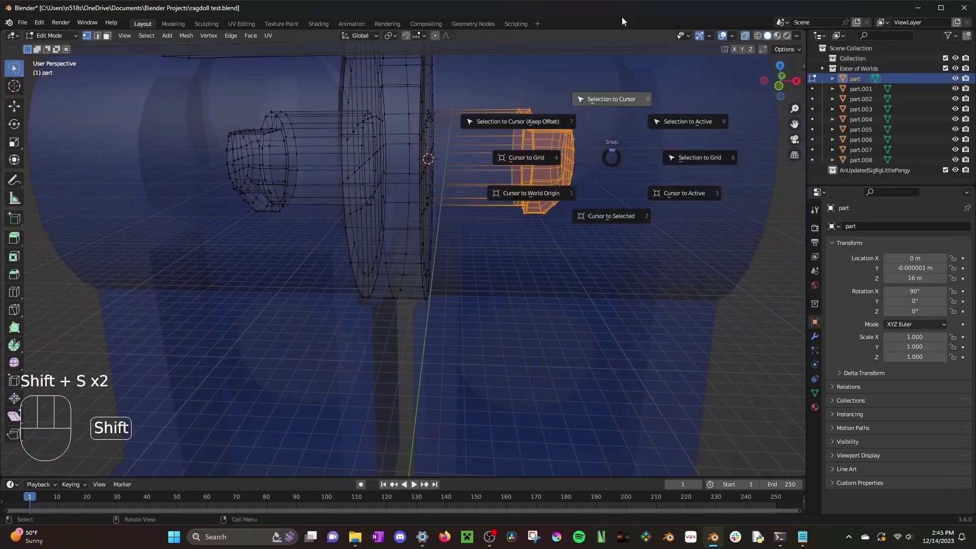
pyautogui.click(617, 97)
# Step: Try to snap the right leg peg's vertices to the 3D cursor on the disc's left face, and undo the snap
pyautogui.moveTo(617, 96)
pyautogui.mouseDown(button='middle')
pyautogui.moveTo(562, 165)
pyautogui.moveTo(399, 145)
pyautogui.moveTo(444, 159)
pyautogui.mouseUp(button='middle')
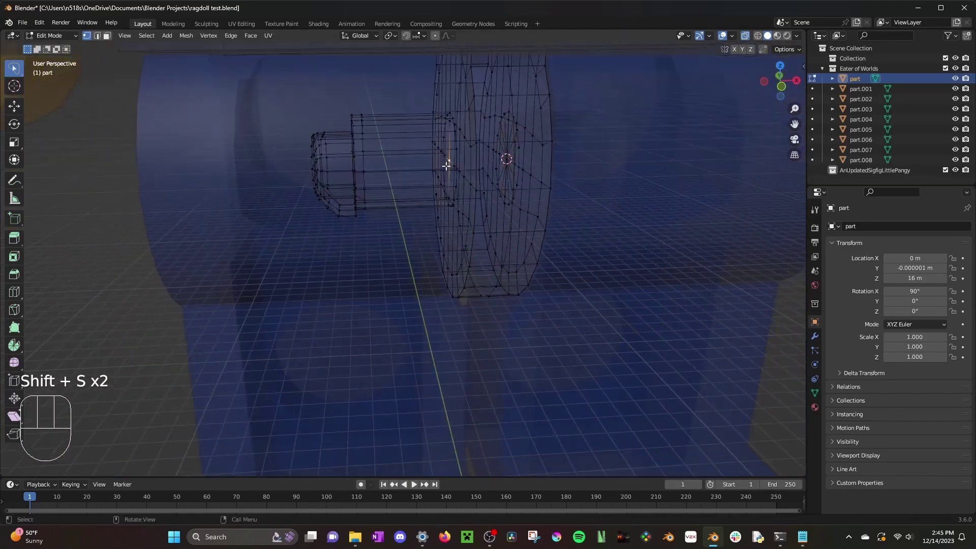
pyautogui.moveTo(373, 243)
pyautogui.mouseDown()
pyautogui.moveTo(405, 92)
pyautogui.moveTo(392, 131)
pyautogui.mouseUp()
pyautogui.hotkey('shift', 's')
pyautogui.click(450, 98)
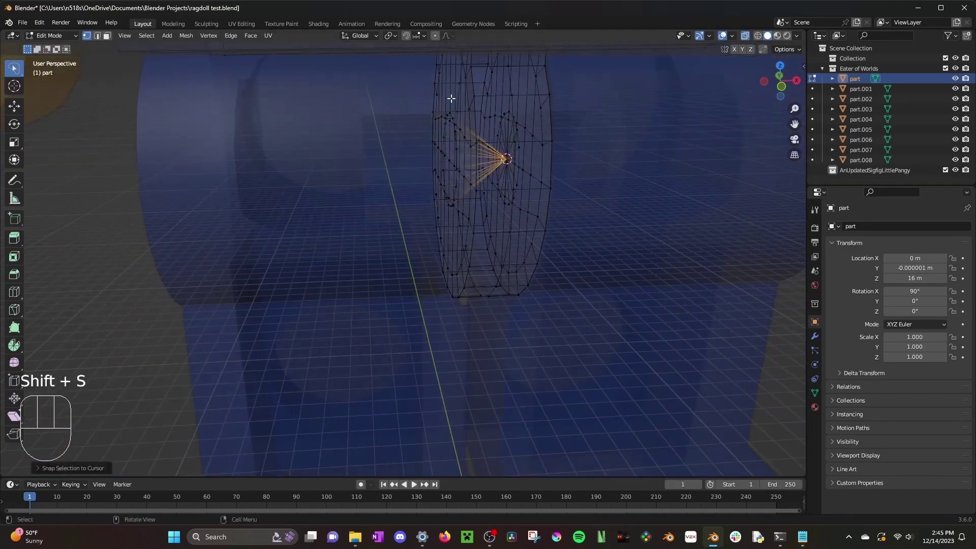
pyautogui.moveTo(450, 98)
pyautogui.mouseDown(button='middle')
pyautogui.moveTo(498, 173)
pyautogui.moveTo(527, 177)
pyautogui.moveTo(499, 198)
pyautogui.mouseUp(button='middle')
pyautogui.hotkey('ctrl', 'z')
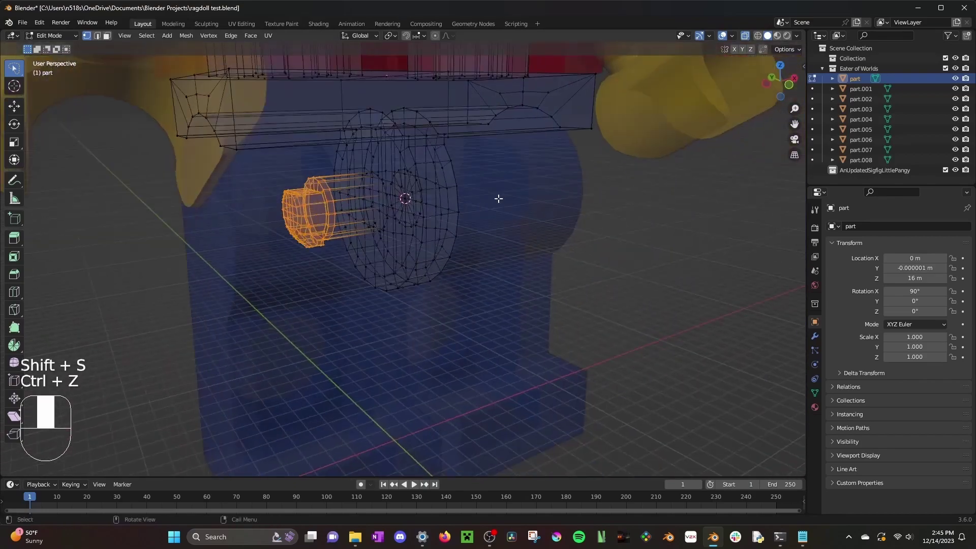
# Step: Snap the 3D cursor to the centre vertex on the right face of the hip part's middle disc
pyautogui.scroll(3, 494, 200)
pyautogui.click(364, 167)
pyautogui.moveTo(375, 156)
pyautogui.mouseDown(button='middle')
pyautogui.moveTo(398, 163)
pyautogui.moveTo(381, 153)
pyautogui.moveTo(392, 153)
pyautogui.mouseUp(button='middle')
pyautogui.hotkey('shift', 's')
pyautogui.click(398, 228)
# Step: Select the hip part's right leg peg, snap its vertices to the 3D cursor, and return to Object Mode
pyautogui.moveTo(424, 240)
pyautogui.mouseDown()
pyautogui.moveTo(468, 155)
pyautogui.moveTo(458, 160)
pyautogui.mouseUp()
pyautogui.hotkey('shift', 's')
pyautogui.click(524, 142)
pyautogui.scroll(-2, 523, 140)
pyautogui.moveTo(524, 140); pyautogui.dragTo(535, 136, button='middle')
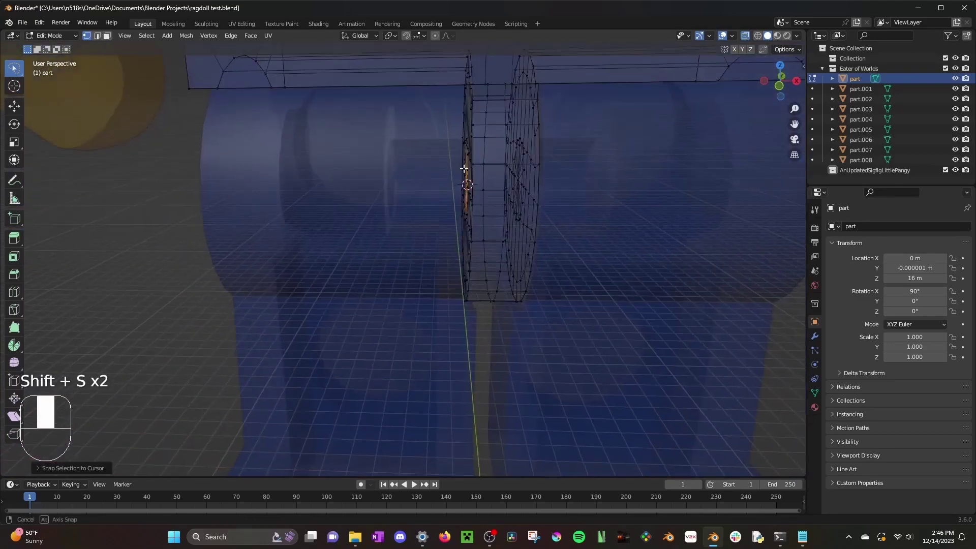
pyautogui.press('Tab')
# Step: In the torso's mesh, select two opposite vertices at the base of the neck post and snap the 3D cursor between them
pyautogui.scroll(-7, 503, 107)
pyautogui.keyDown('shift'); pyautogui.moveTo(478, 112); pyautogui.dragTo(440, 243, button='middle'); pyautogui.keyUp('shift')
pyautogui.click(436, 203)
pyautogui.scroll(4, 436, 193)
pyautogui.click(414, 160)
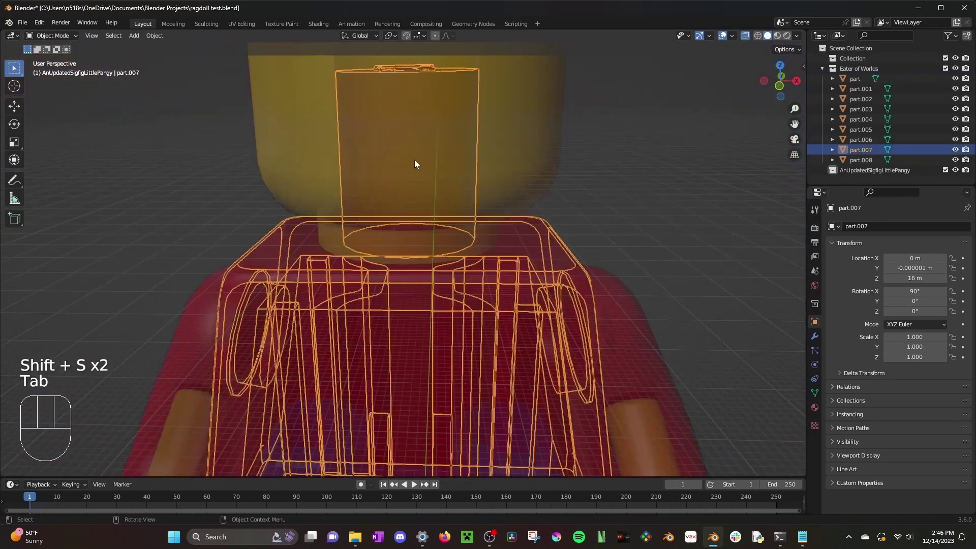
pyautogui.scroll(-3, 414, 160)
pyautogui.press('Tab')
pyautogui.moveTo(414, 168); pyautogui.dragTo(434, 228, button='middle')
pyautogui.scroll(4, 409, 254)
pyautogui.scroll(4, 490, 227)
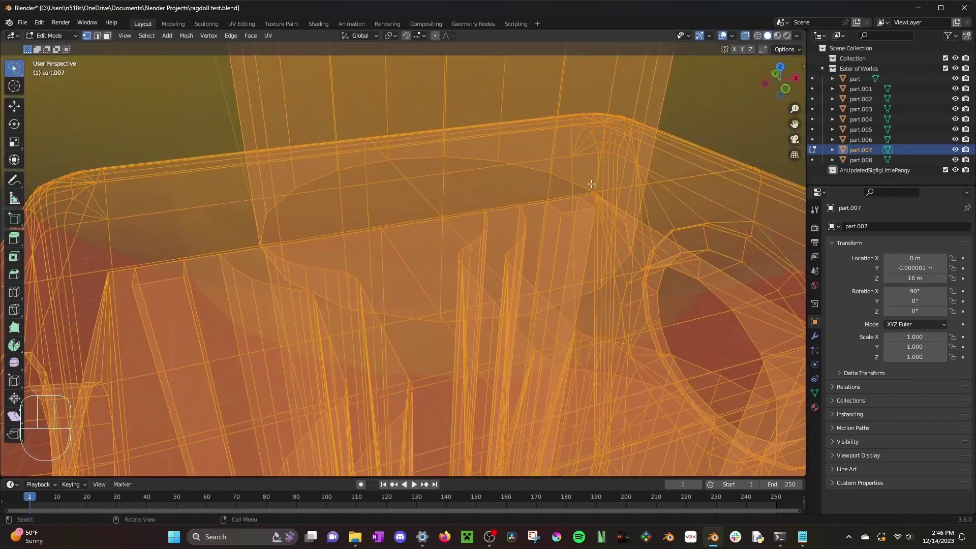
pyautogui.moveTo(591, 184); pyautogui.dragTo(600, 216, button='middle')
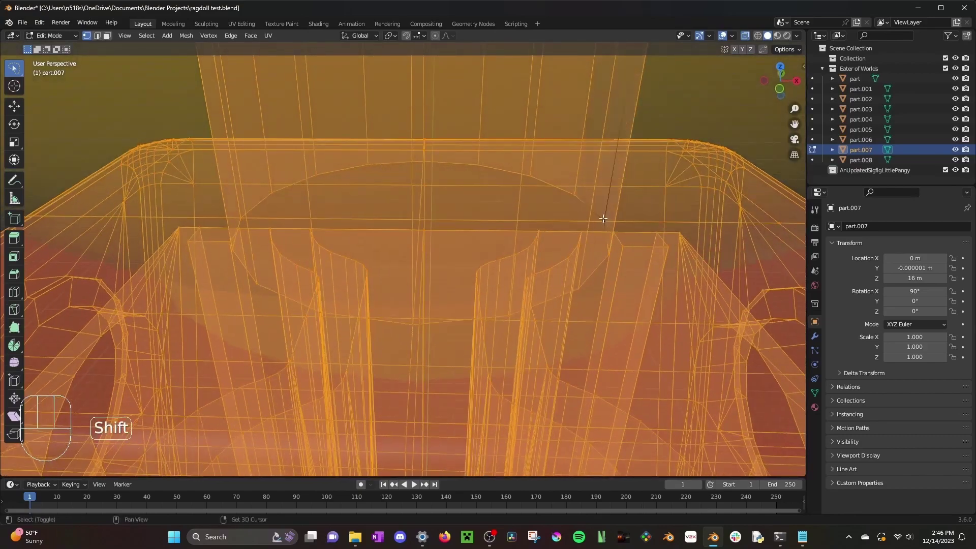
pyautogui.click(612, 224)
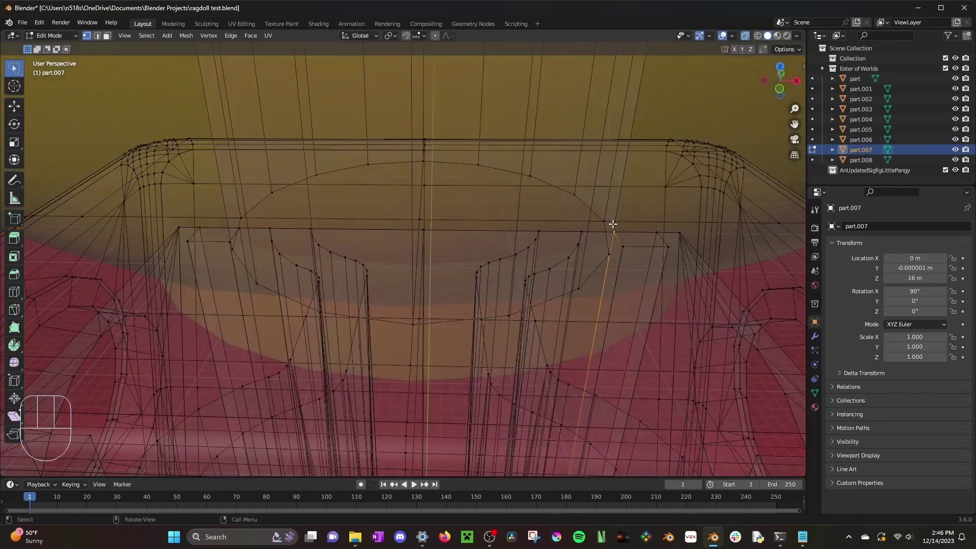
pyautogui.keyDown('shift'); pyautogui.click(246, 210); pyautogui.keyUp('shift')
pyautogui.scroll(-5, 292, 194)
pyautogui.moveTo(292, 193); pyautogui.dragTo(329, 186, button='middle')
# Step: Select the top vertices of the torso's neck post, snap them to the 3D cursor, and return to Object Mode
pyautogui.moveTo(379, 334); pyautogui.dragTo(474, 264, button='middle')
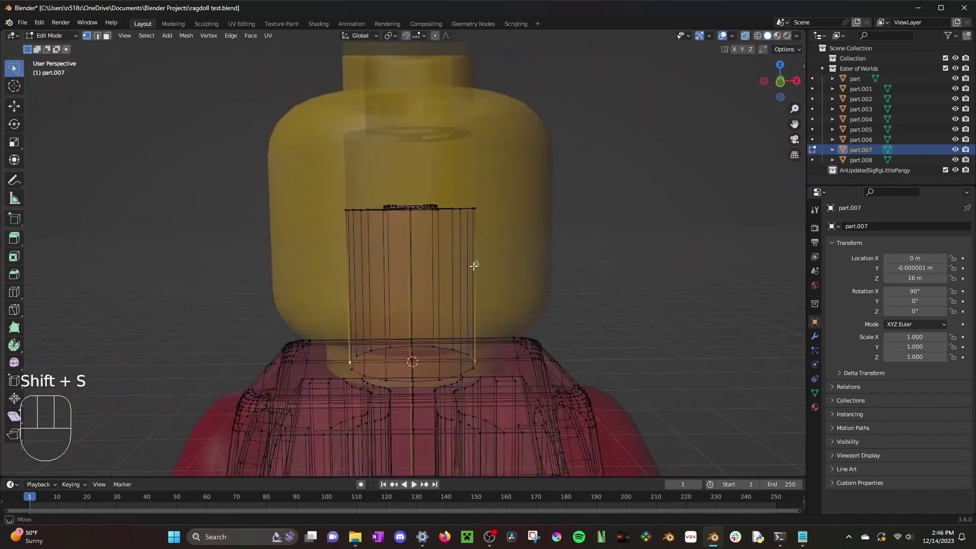
pyautogui.moveTo(473, 266); pyautogui.dragTo(567, 222)
pyautogui.hotkey('shift', 's')
pyautogui.scroll(-1, 430, 241)
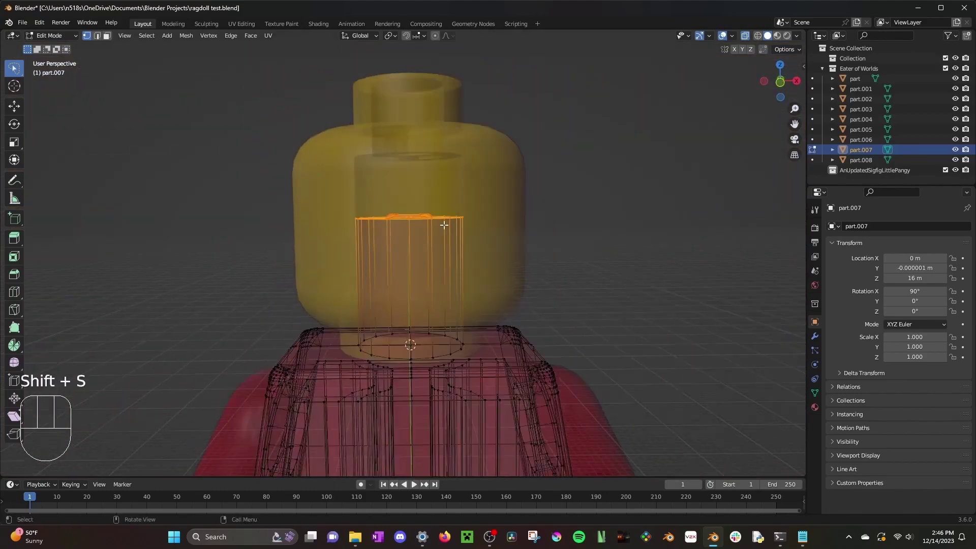
pyautogui.hotkey('shift', 's')
pyautogui.click(445, 152)
pyautogui.press('Tab')
# Step: Turn off X-ray display and deselect the torso
pyautogui.moveTo(419, 276)
pyautogui.mouseDown(button='middle')
pyautogui.moveTo(405, 251)
pyautogui.moveTo(396, 301)
pyautogui.moveTo(428, 289)
pyautogui.moveTo(452, 251)
pyautogui.moveTo(441, 210)
pyautogui.mouseUp(button='middle')
pyautogui.scroll(-6, 428, 288)
pyautogui.scroll(3, 452, 251)
pyautogui.click(745, 35)
pyautogui.click(473, 185)
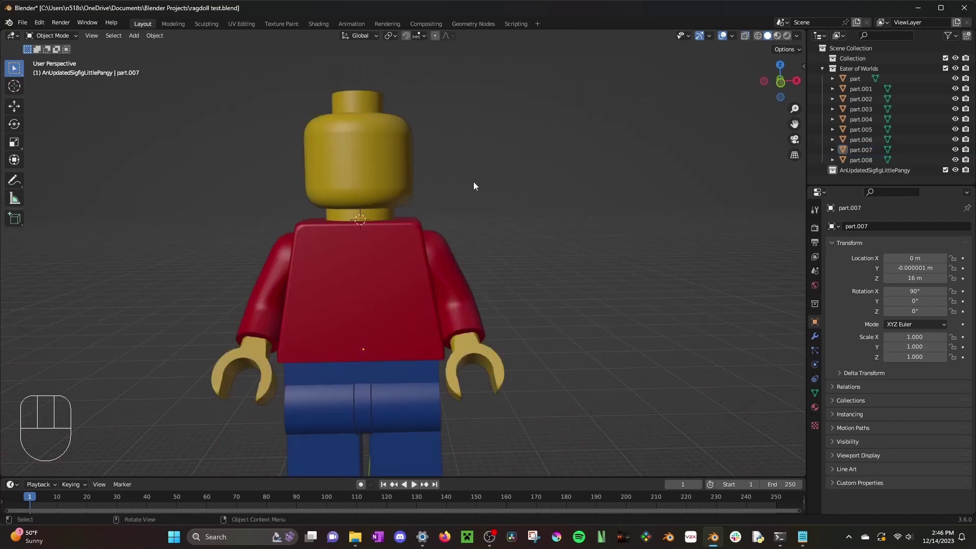
pyautogui.scroll(-1, 447, 194)
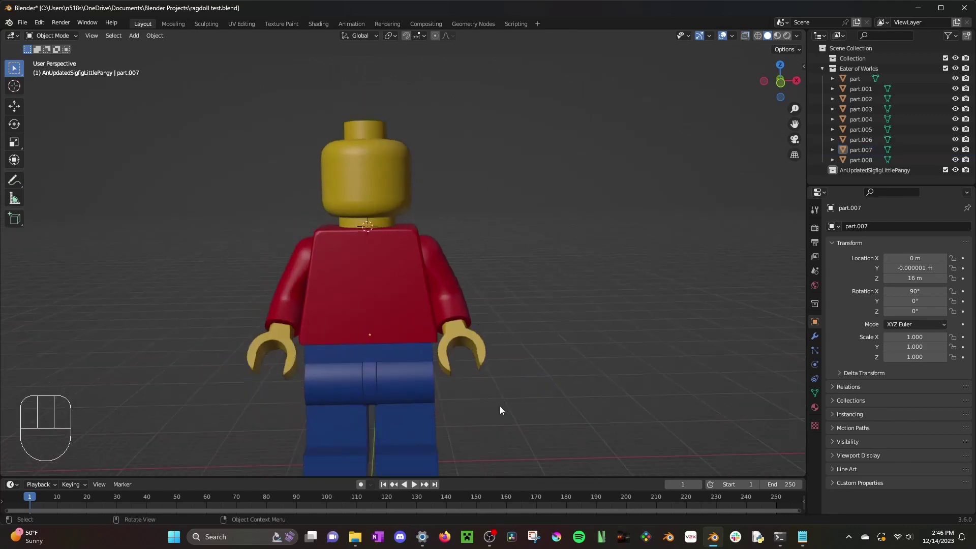
# Step: Join the minifigure's left hand into its left arm
pyautogui.keyDown('shift'); pyautogui.moveTo(443, 332); pyautogui.dragTo(456, 288, button='middle'); pyautogui.keyUp('shift')
pyautogui.click(481, 297)
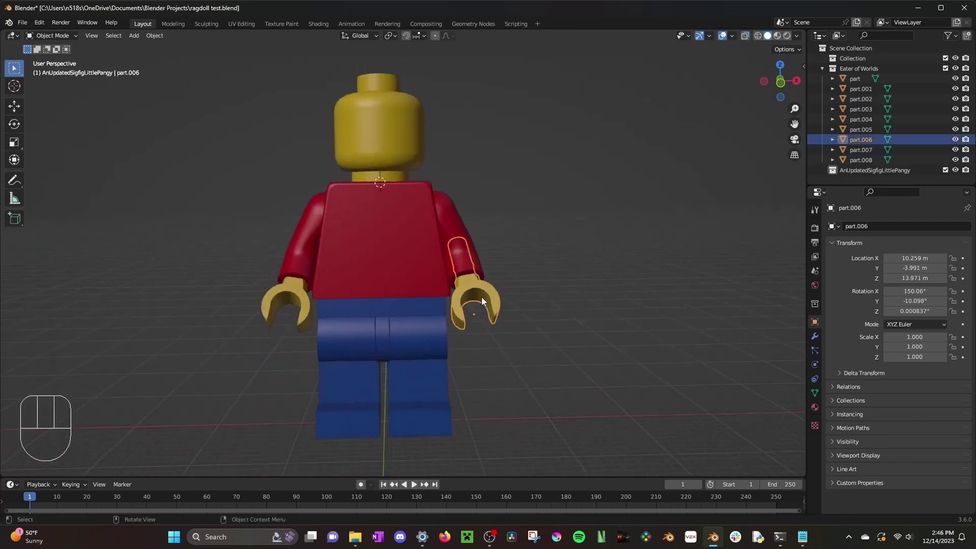
pyautogui.keyDown('shift'); pyautogui.click(461, 240); pyautogui.keyUp('shift')
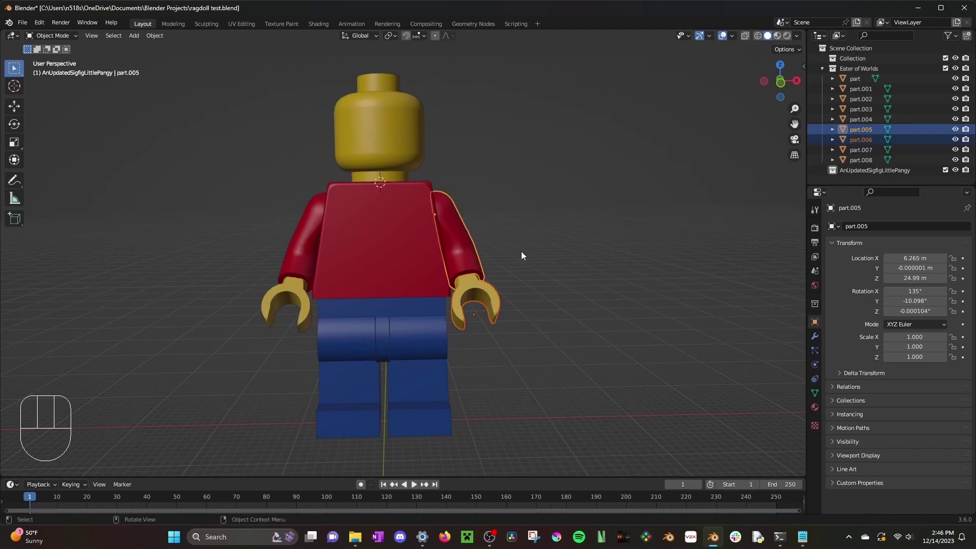
pyautogui.click(489, 302)
pyautogui.keyDown('shift'); pyautogui.click(472, 242); pyautogui.keyUp('shift')
pyautogui.hotkey('ctrl', 'j')
# Step: Join the minifigure's right hand into its right arm
pyautogui.click(280, 291)
pyautogui.keyDown('shift'); pyautogui.click(287, 252); pyautogui.keyUp('shift')
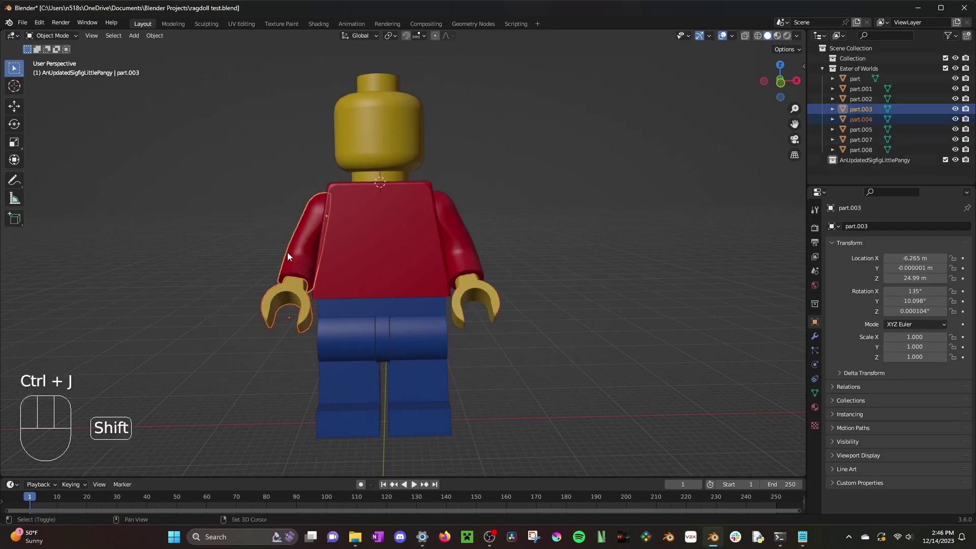
pyautogui.hotkey('ctrl', 'j')
# Step: Join the hip piece into the torso and deselect the combined object
pyautogui.click(389, 306)
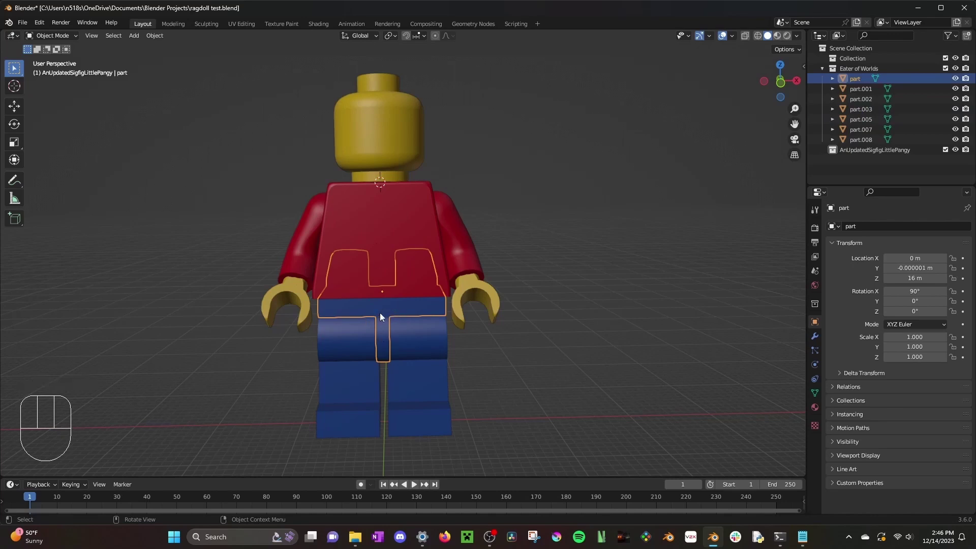
pyautogui.keyDown('shift'); pyautogui.click(374, 252); pyautogui.keyUp('shift')
pyautogui.hotkey('ctrl', 'j')
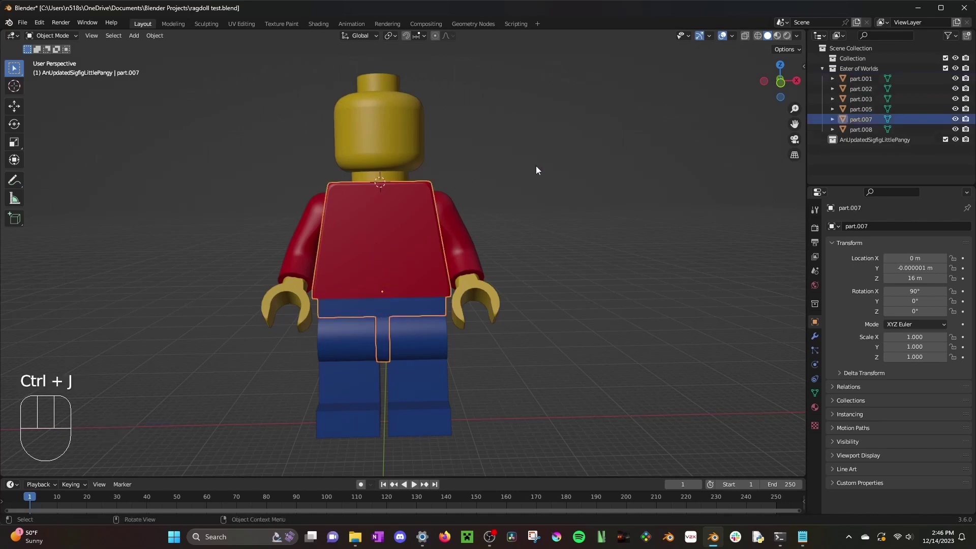
pyautogui.click(536, 165)
pyautogui.scroll(-2, 541, 169)
pyautogui.scroll(3, 527, 181)
pyautogui.scroll(-2, 493, 188)
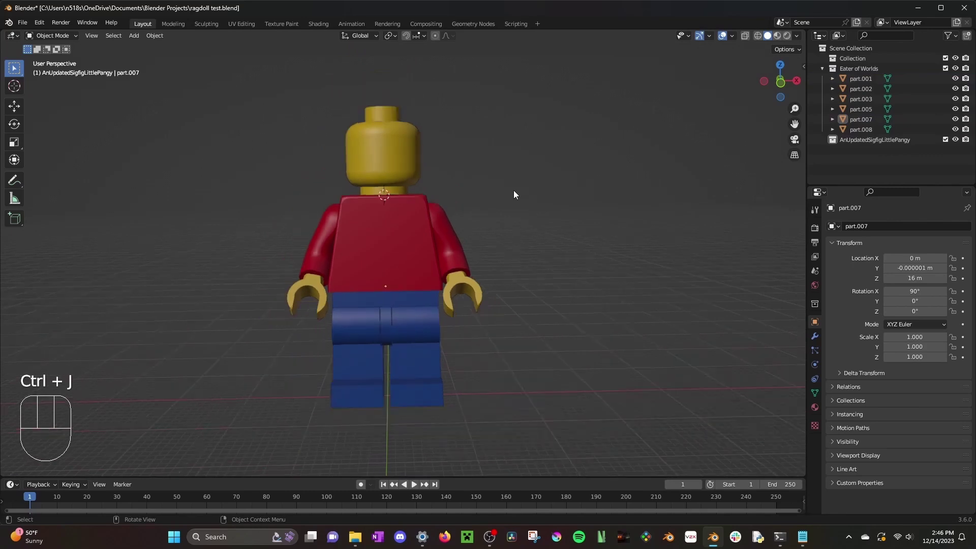
# Step: Give the head an active rigid body with the Mesh collision shape and save the file
pyautogui.moveTo(514, 191); pyautogui.dragTo(473, 176, button='middle')
pyautogui.click(432, 168)
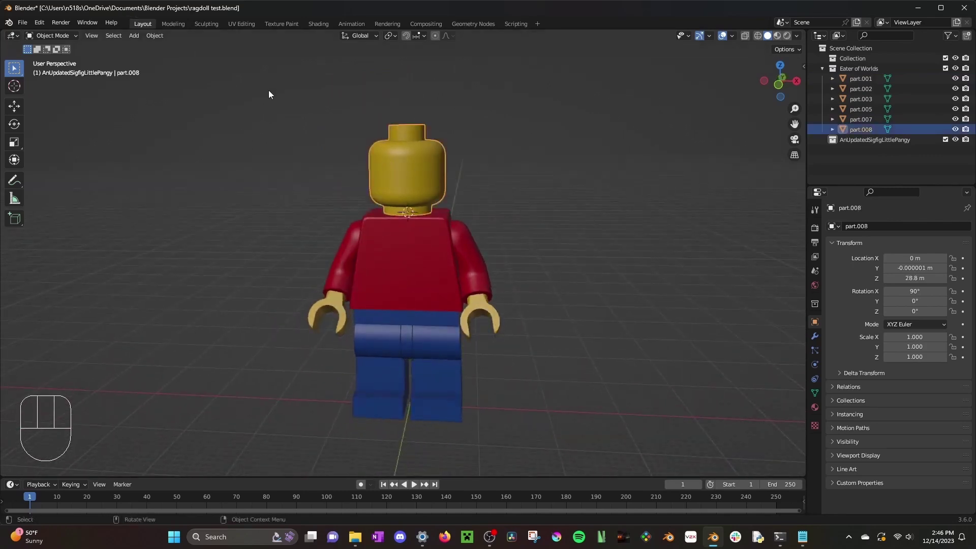
pyautogui.click(814, 364)
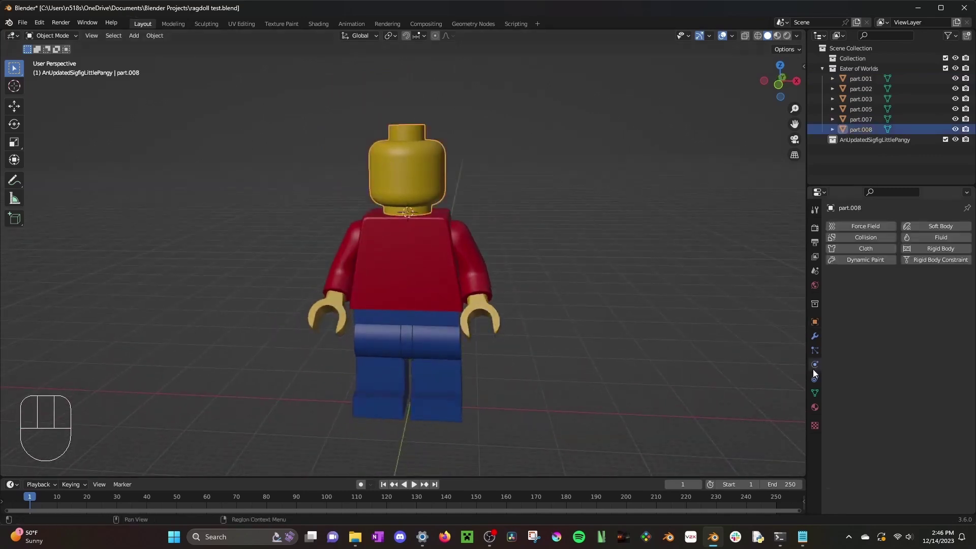
pyautogui.click(931, 249)
pyautogui.moveTo(915, 376); pyautogui.dragTo(913, 453)
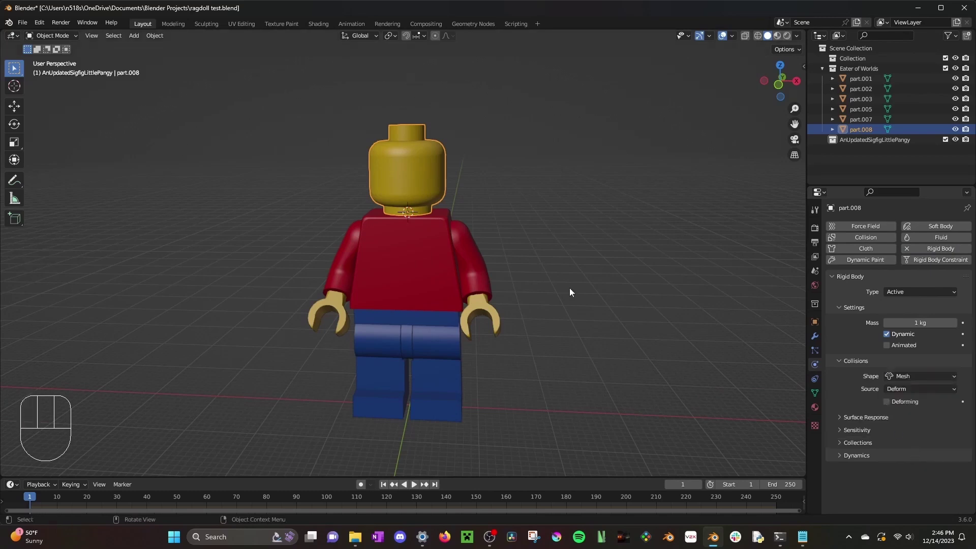
pyautogui.hotkey('ctrl', 's')
# Step: Select all the minifigure parts with the head active and copy its rigid body settings to the others
pyautogui.moveTo(549, 163); pyautogui.dragTo(430, 210, button='middle')
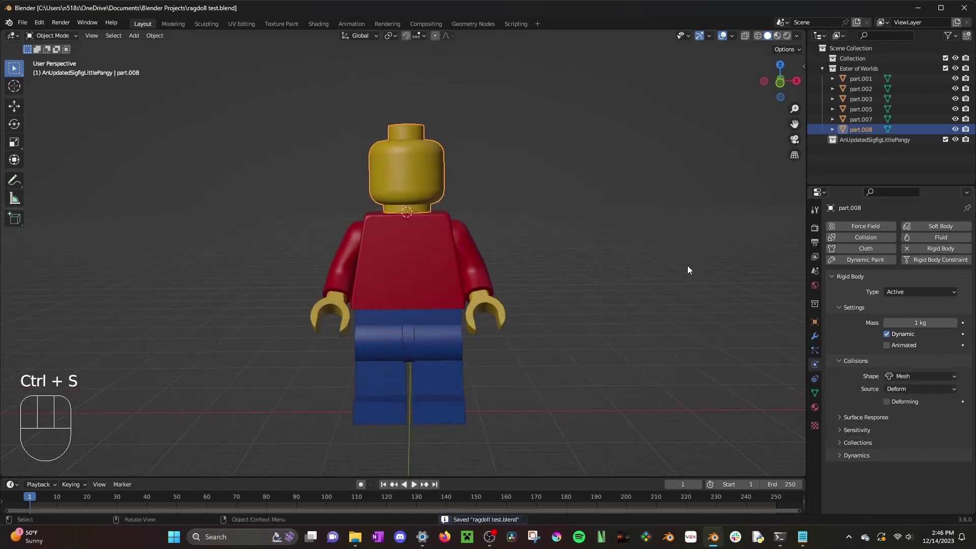
pyautogui.moveTo(303, 140); pyautogui.dragTo(645, 494)
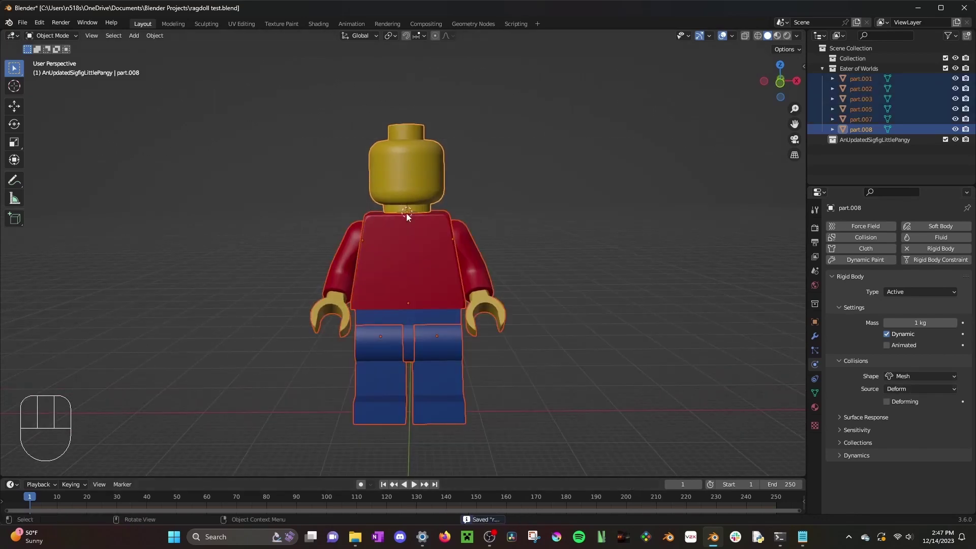
pyautogui.keyDown('shift'); pyautogui.click(422, 155); pyautogui.keyUp('shift')
pyautogui.keyDown('shift'); pyautogui.click(423, 155); pyautogui.keyUp('shift')
pyautogui.click(154, 35)
pyautogui.moveTo(199, 302)
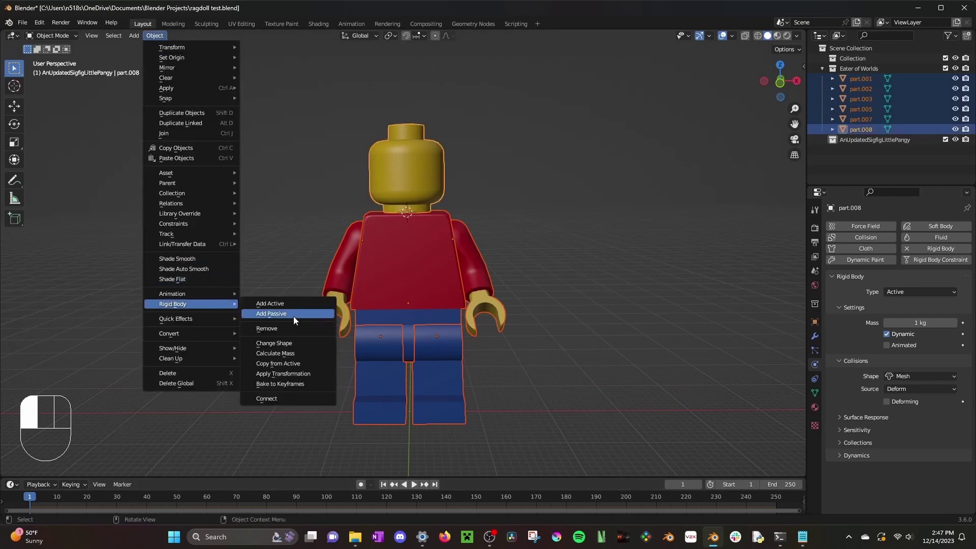
pyautogui.click(285, 362)
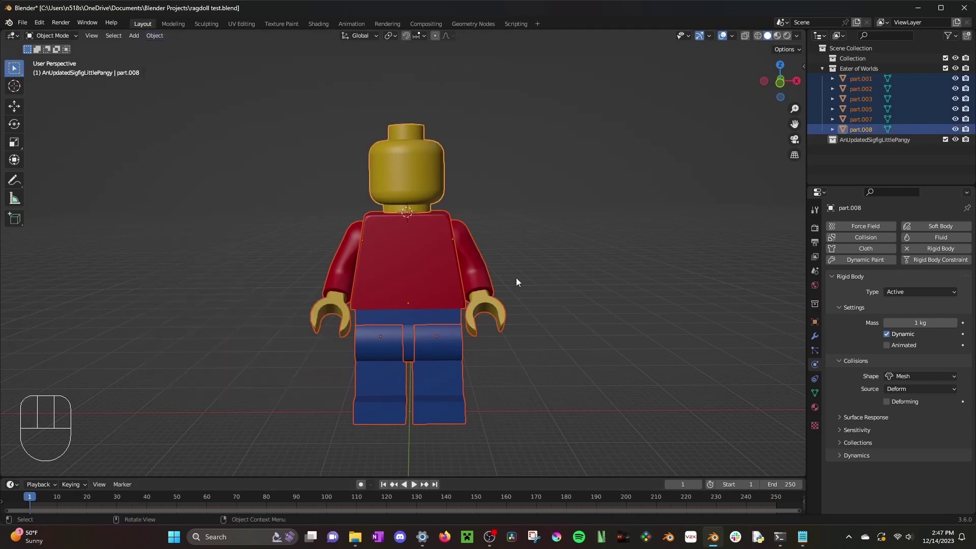
# Step: Check the rigid body settings on the arms, torso and legs, then deselect everything and save the file
pyautogui.click(484, 268)
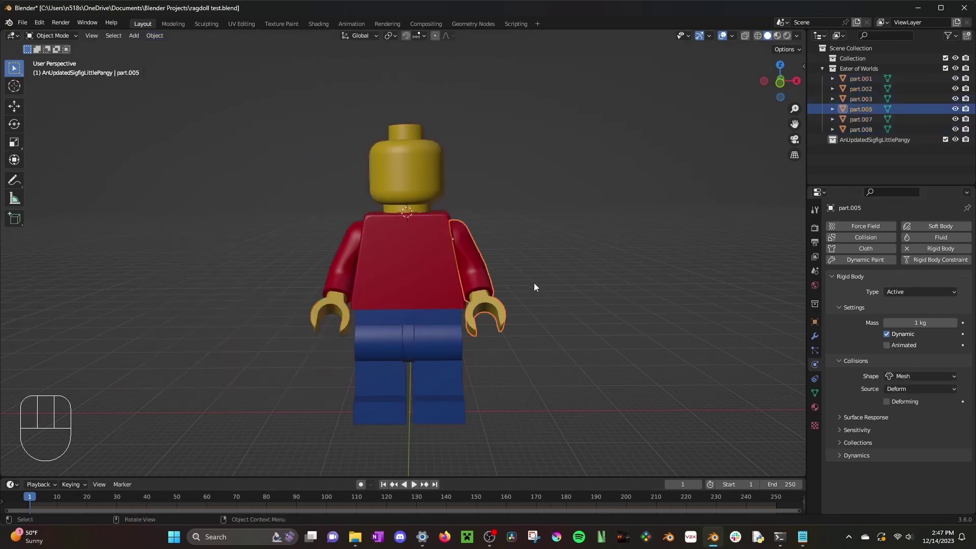
pyautogui.click(421, 308)
pyautogui.click(428, 340)
pyautogui.click(381, 333)
pyautogui.click(352, 300)
pyautogui.click(348, 252)
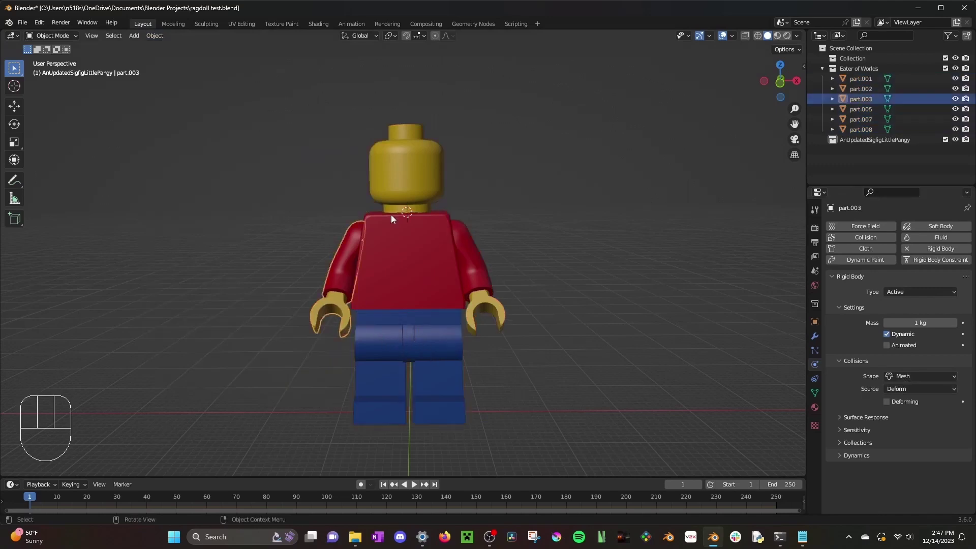
pyautogui.click(581, 203)
pyautogui.hotkey('ctrl', 's')
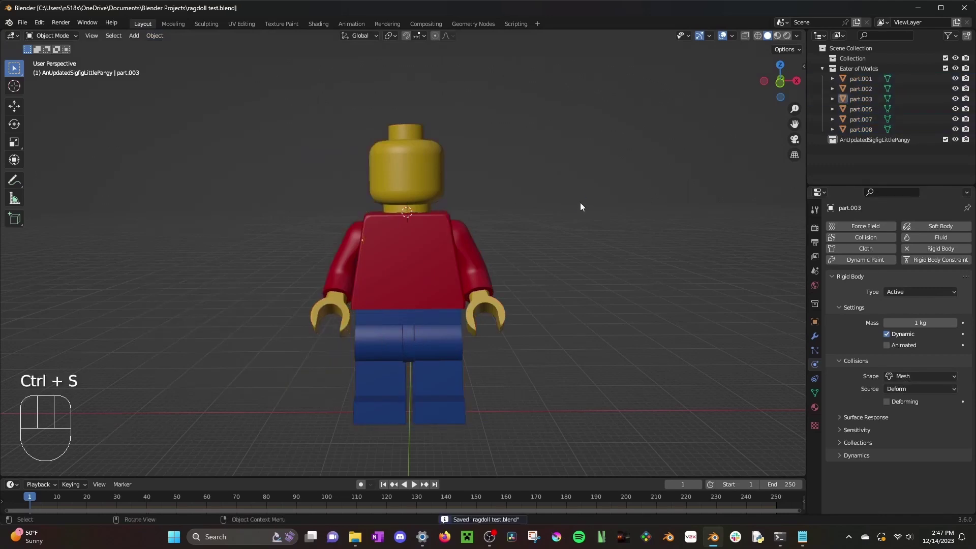
# Step: Add a rigid body constraint of type Generic to the left arm
pyautogui.scroll(-1, 486, 198)
pyautogui.scroll(1, 487, 198)
pyautogui.click(475, 237)
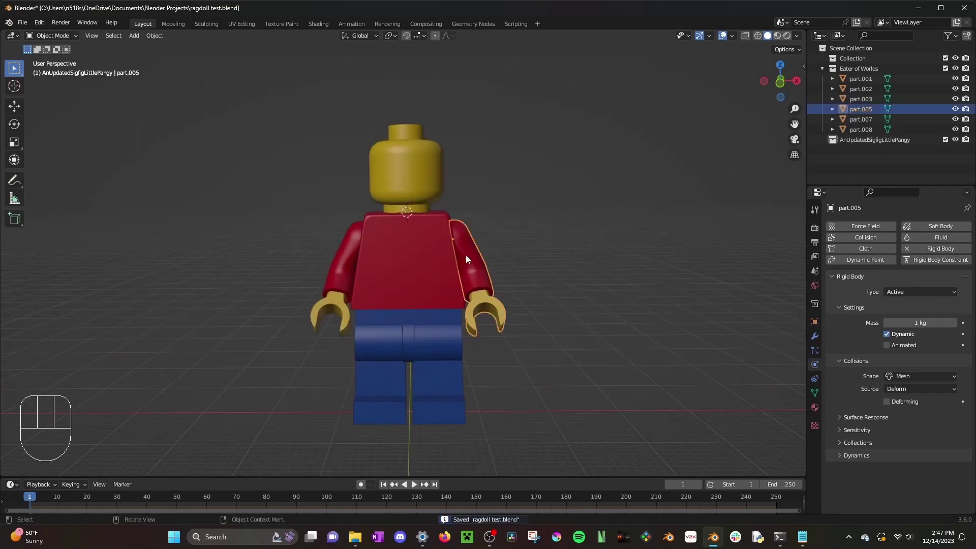
pyautogui.click(941, 259)
pyautogui.scroll(-5, 916, 283)
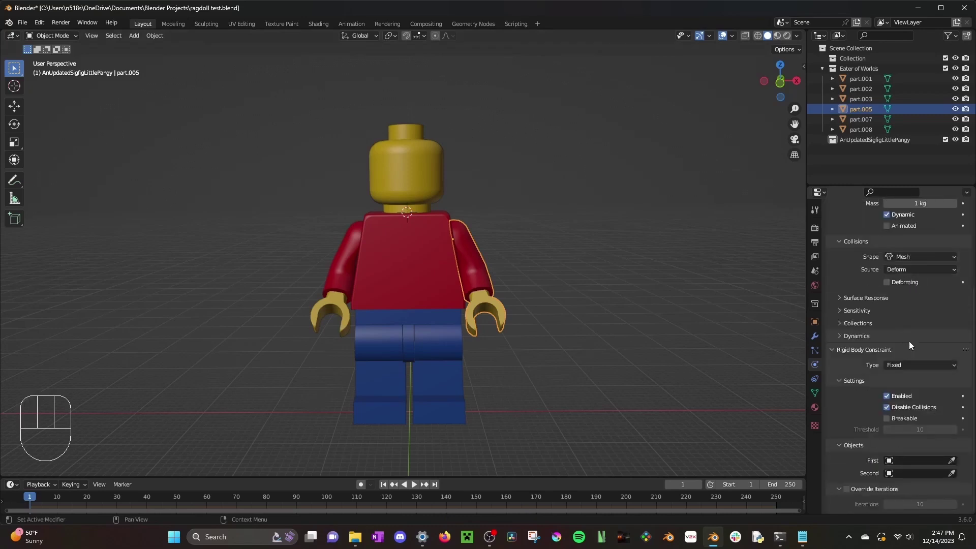
pyautogui.click(907, 365)
pyautogui.click(898, 432)
# Step: Enable the Y Angle and Z Angle limits on the left arm's constraint
pyautogui.scroll(-8, 890, 328)
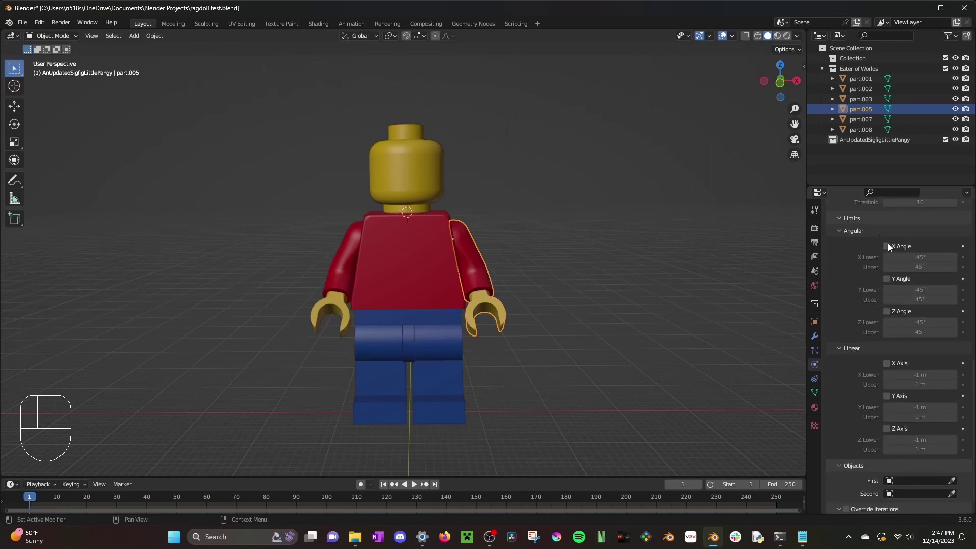
pyautogui.click(887, 279)
pyautogui.click(887, 311)
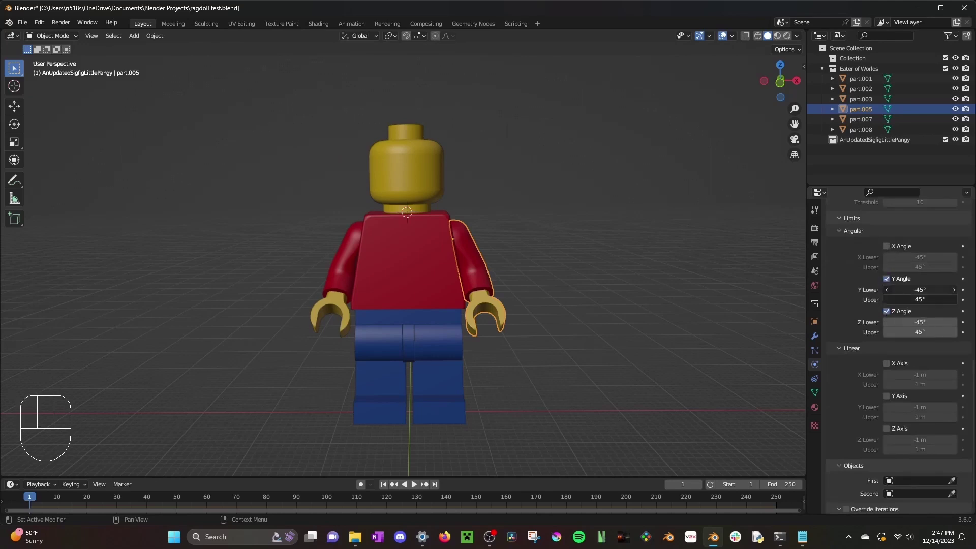
pyautogui.moveTo(921, 289); pyautogui.dragTo(921, 332)
pyautogui.press('KP_0')
pyautogui.press('KP_Enter')
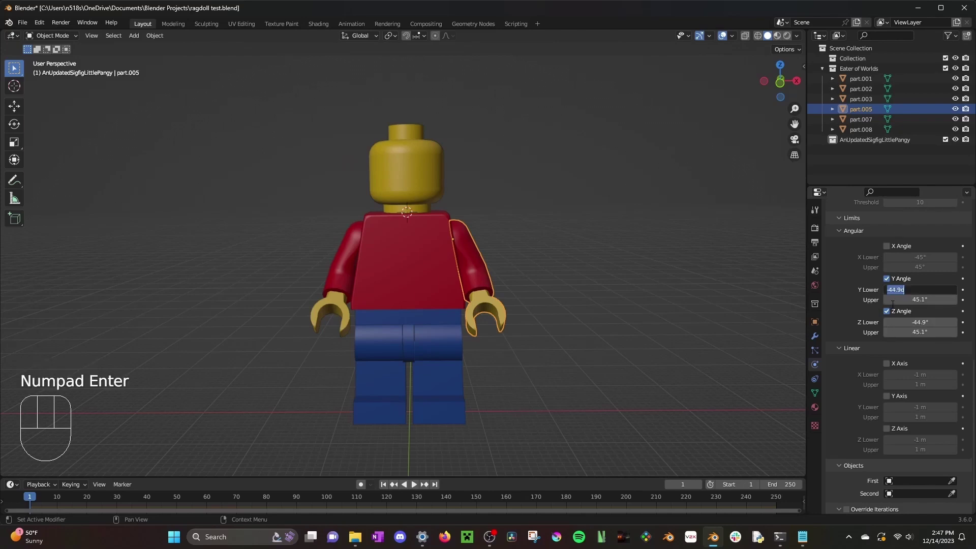
pyautogui.click(875, 296)
# Step: Set the lower and upper Y and Z angle limits of the left arm's constraint to 0°
pyautogui.moveTo(930, 290); pyautogui.dragTo(930, 331)
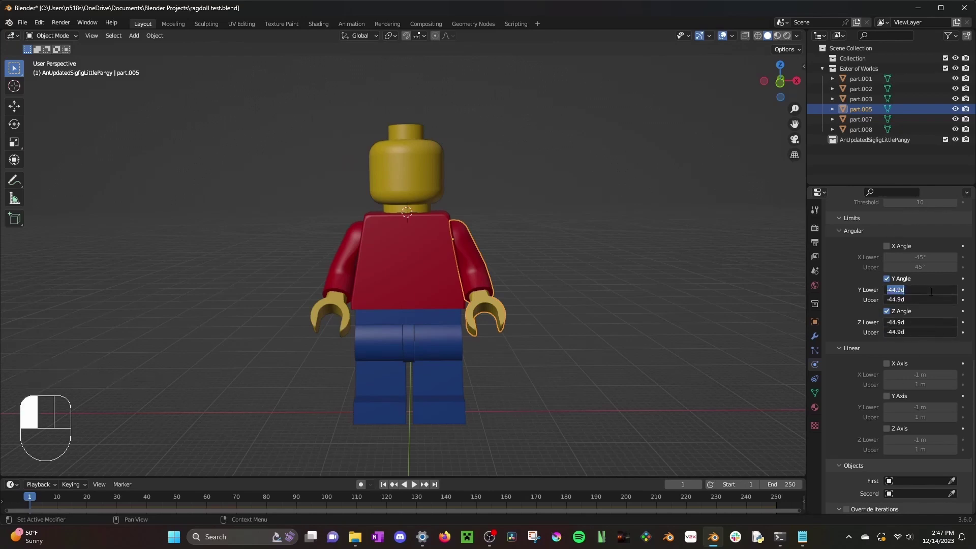
pyautogui.write('0')
pyautogui.press('Return')
# Step: Enable the X, Y and Z linear limits on the left arm's constraint and set all their bounds to 0 m
pyautogui.scroll(-1, 926, 299)
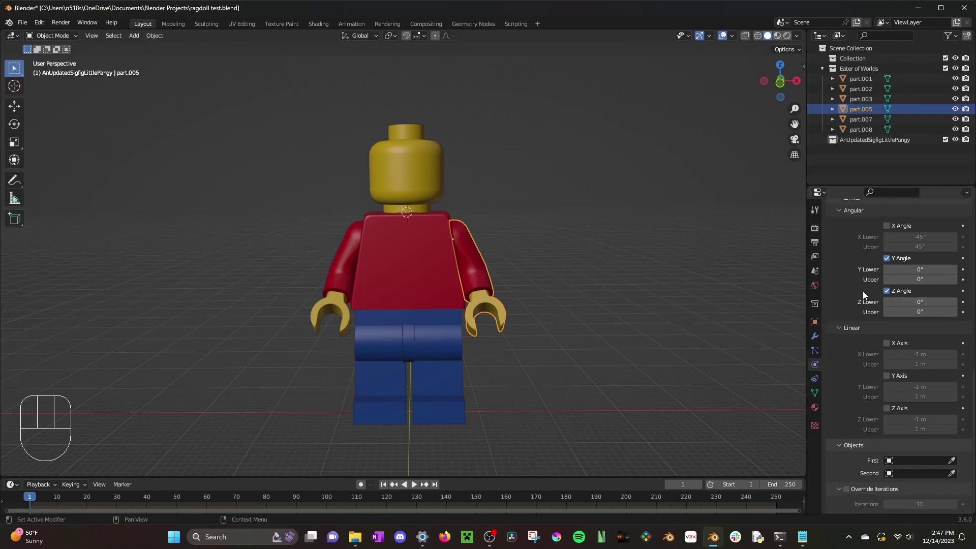
pyautogui.moveTo(886, 343); pyautogui.dragTo(885, 417)
pyautogui.moveTo(920, 354); pyautogui.dragTo(920, 429)
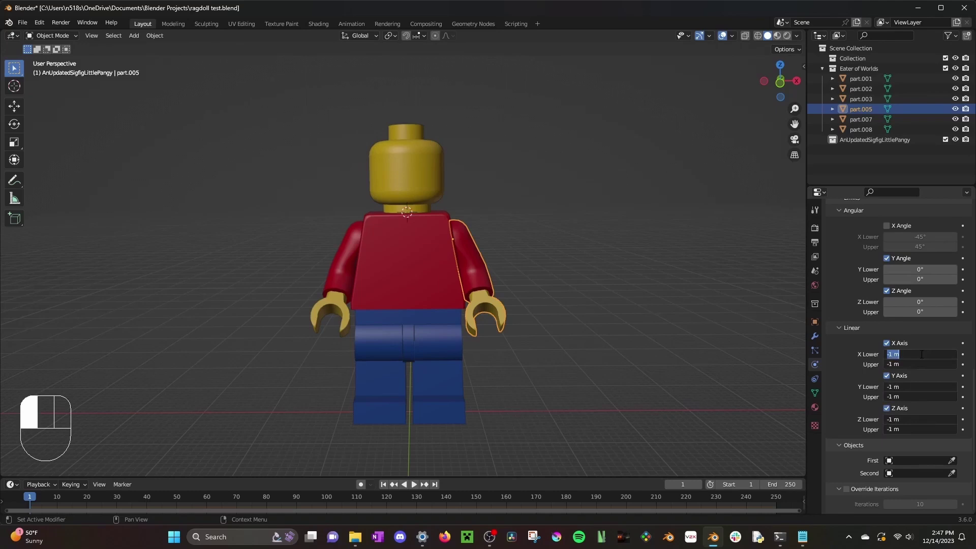
pyautogui.write('0')
pyautogui.press('Return')
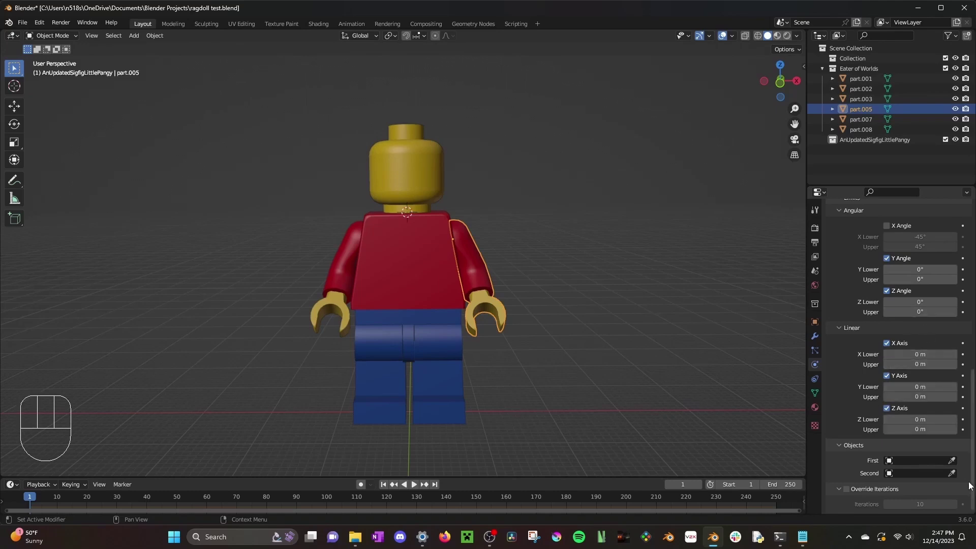
# Step: Assign the left arm as the first object and the torso as the second object of the left arm's constraint
pyautogui.click(951, 460)
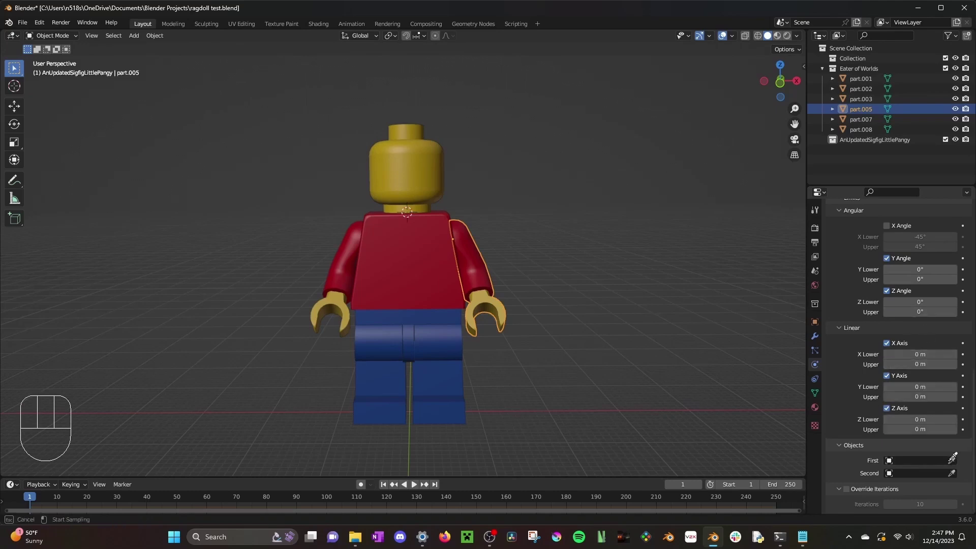
pyautogui.click(486, 258)
pyautogui.click(949, 473)
pyautogui.click(413, 244)
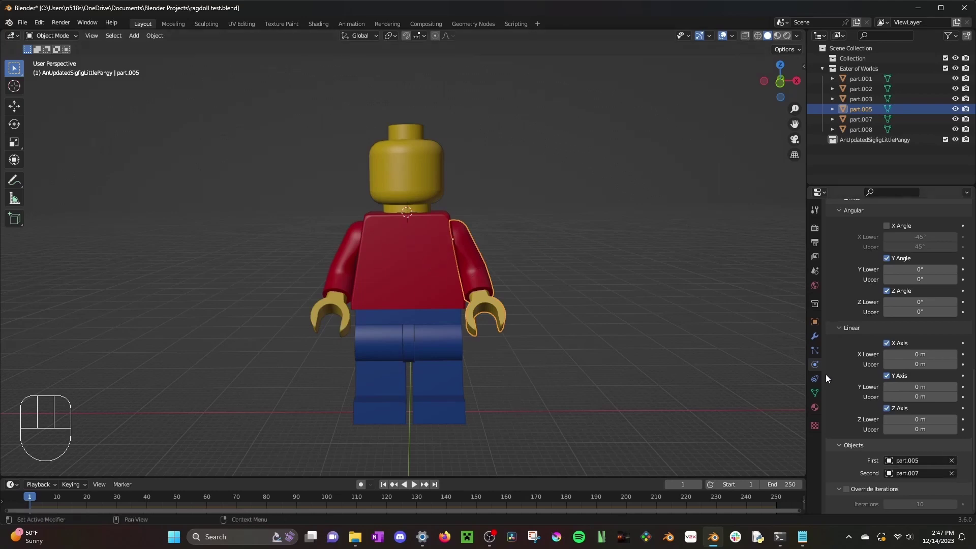
# Step: Add a rigid body constraint of type Generic to the right arm
pyautogui.scroll(10, 937, 409)
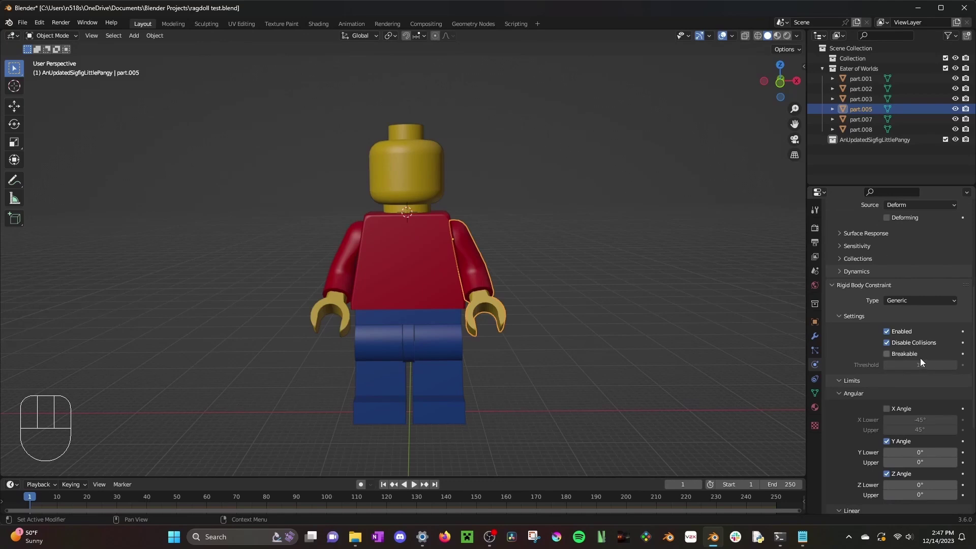
pyautogui.scroll(-6, 920, 358)
pyautogui.scroll(9, 864, 351)
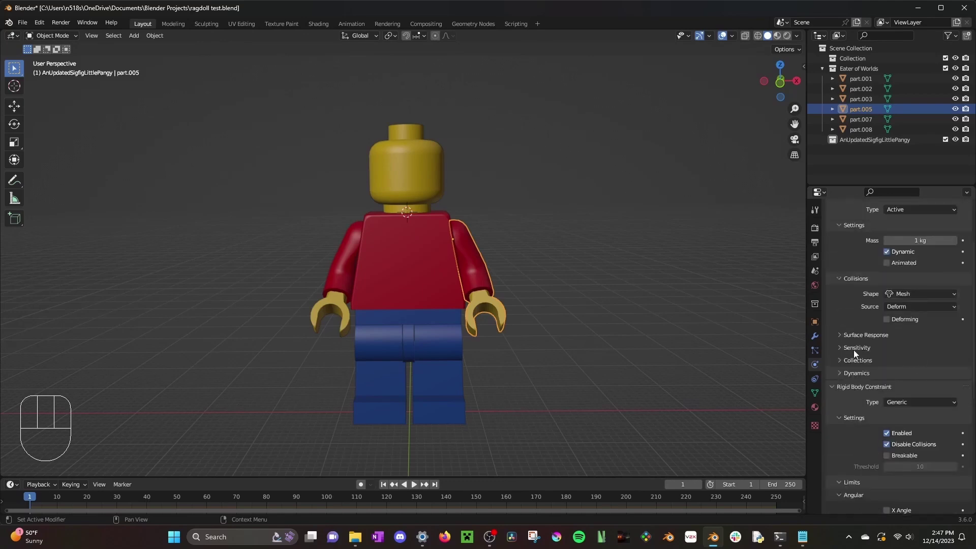
pyautogui.click(346, 250)
pyautogui.click(920, 260)
pyautogui.scroll(-5, 912, 305)
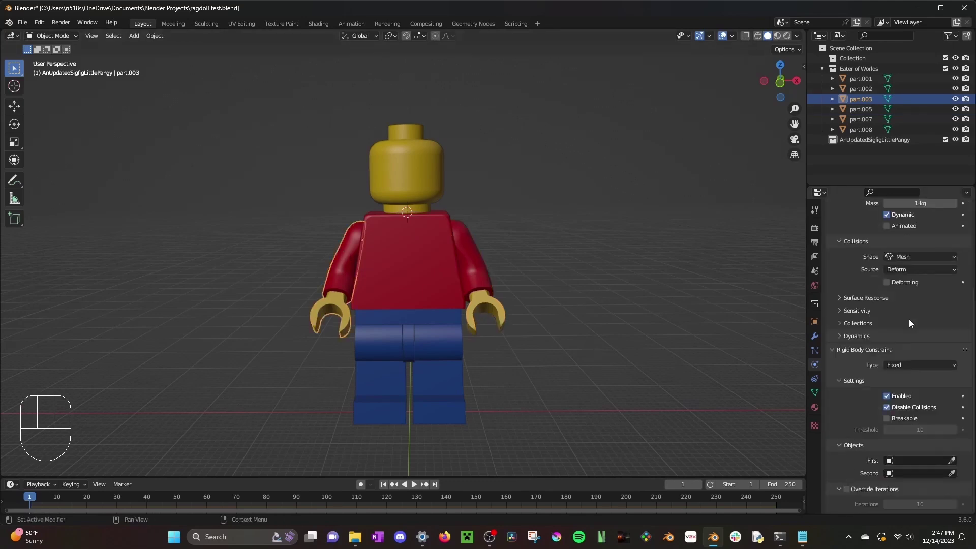
pyautogui.click(915, 364)
pyautogui.click(912, 433)
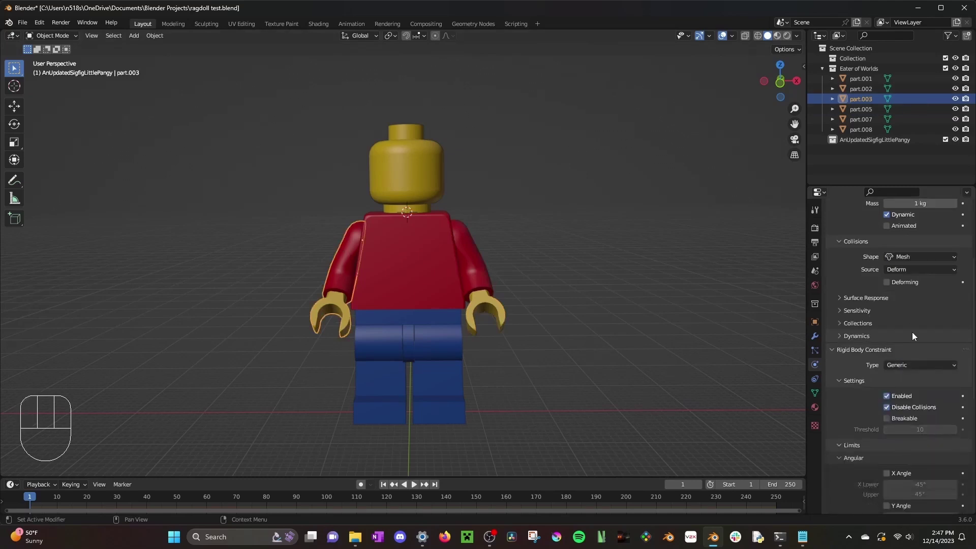
# Step: Enable the Y and Z angle limits on the right arm's constraint and set their lower and upper values to 0°
pyautogui.scroll(-6, 912, 336)
pyautogui.click(887, 298)
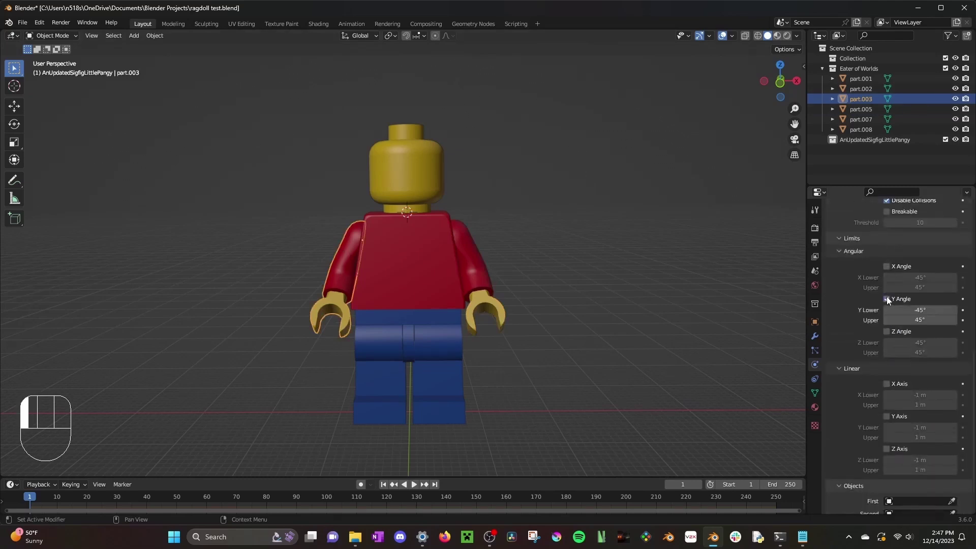
pyautogui.click(886, 331)
pyautogui.moveTo(912, 309); pyautogui.dragTo(912, 352)
pyautogui.write('0')
pyautogui.press('Return')
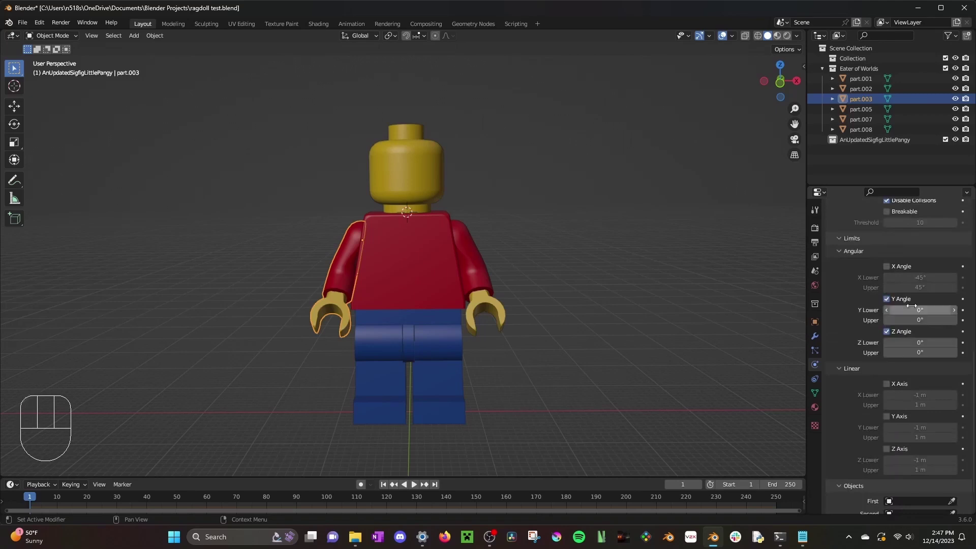
# Step: Enable the X, Y and Z linear limits on the right arm's constraint and set all their bounds to 0 m
pyautogui.scroll(-2, 910, 315)
pyautogui.click(886, 343)
pyautogui.click(886, 375)
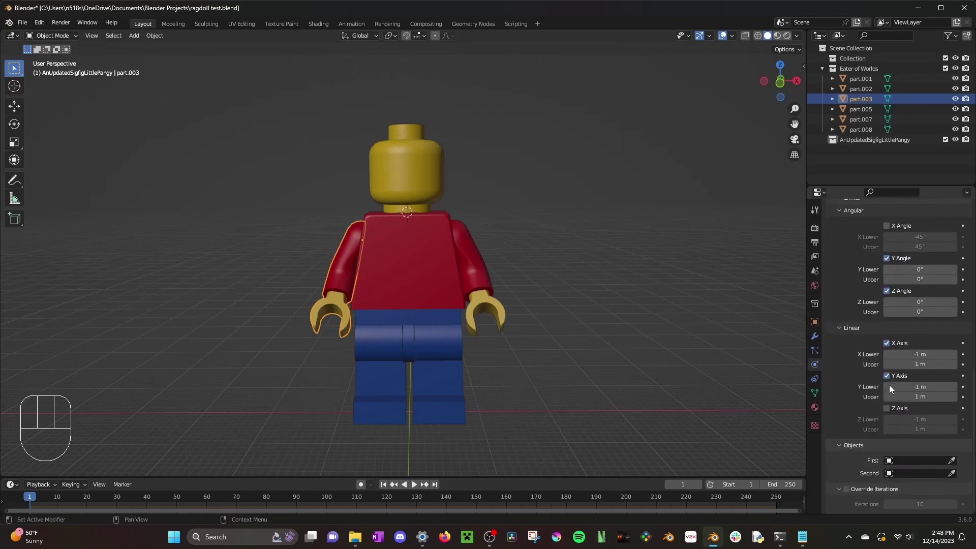
pyautogui.click(886, 408)
pyautogui.moveTo(914, 354); pyautogui.dragTo(915, 429)
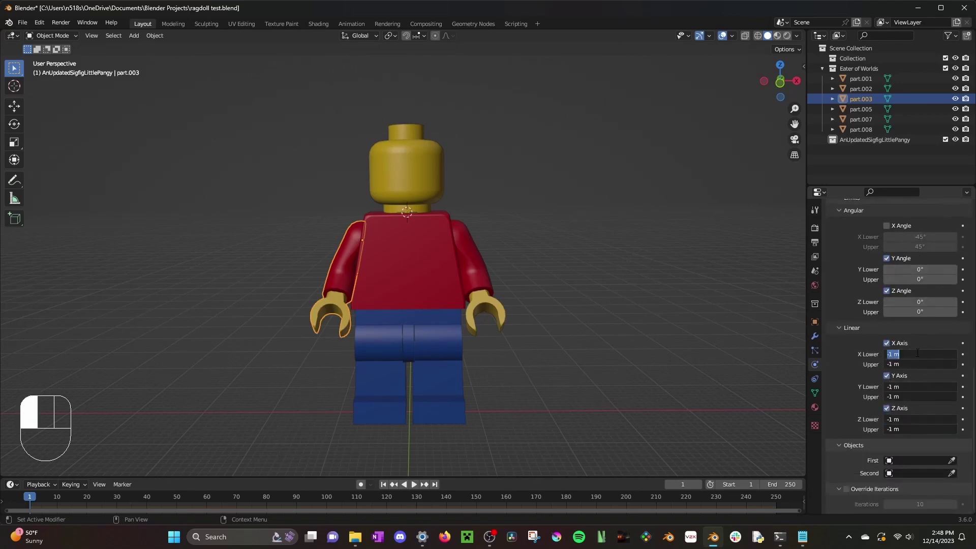
pyautogui.write('0')
pyautogui.press('Return')
# Step: Assign the right arm as the first object and the torso as the second object of the right arm's constraint
pyautogui.click(952, 461)
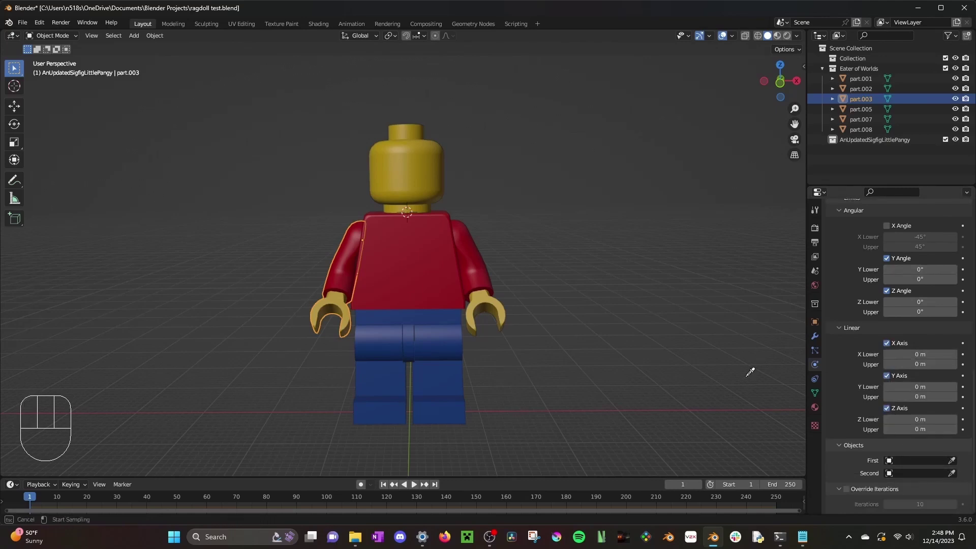
pyautogui.click(349, 262)
pyautogui.click(952, 473)
pyautogui.click(434, 249)
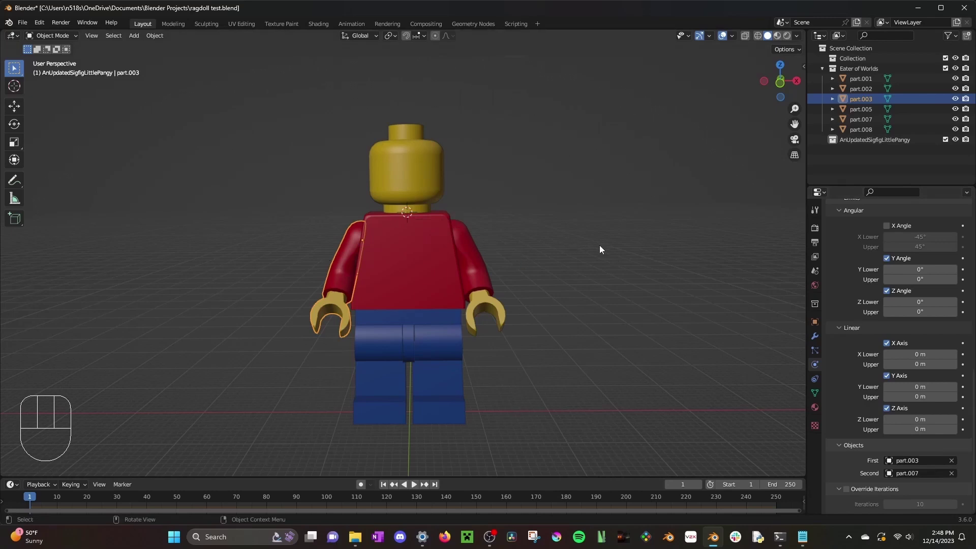
# Step: Reset the 3D cursor to the world origin and add a plane there, scaled up as a floor beneath the minifigure
pyautogui.keyDown('shift'); pyautogui.moveTo(542, 371); pyautogui.dragTo(526, 288, button='middle'); pyautogui.keyUp('shift')
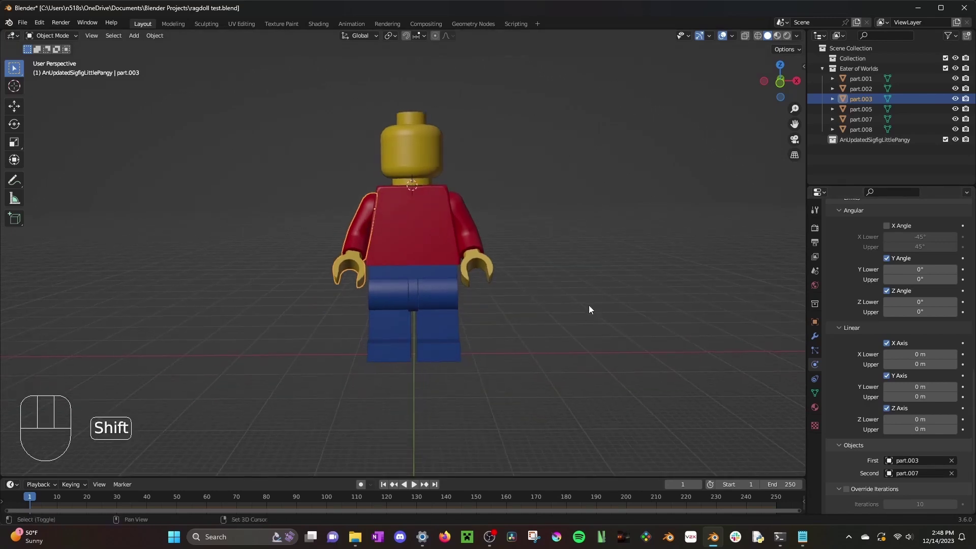
pyautogui.hotkey('shift', 's')
pyautogui.click(504, 343)
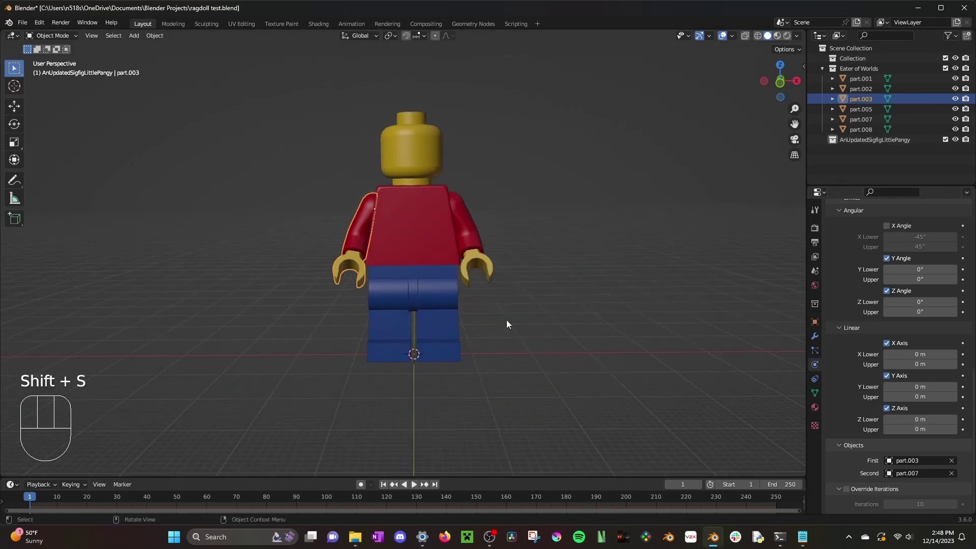
pyautogui.hotkey('shift', 'a')
pyautogui.click(554, 318)
pyautogui.press('s')
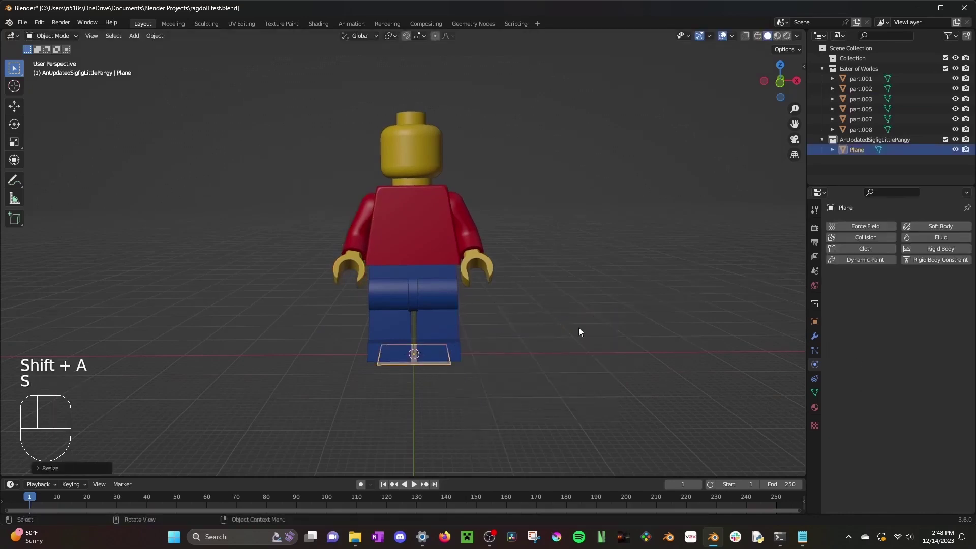
pyautogui.press('s')
pyautogui.click(116, 223)
# Step: Add a rigid body of type Passive to the floor plane and save the file
pyautogui.click(940, 248)
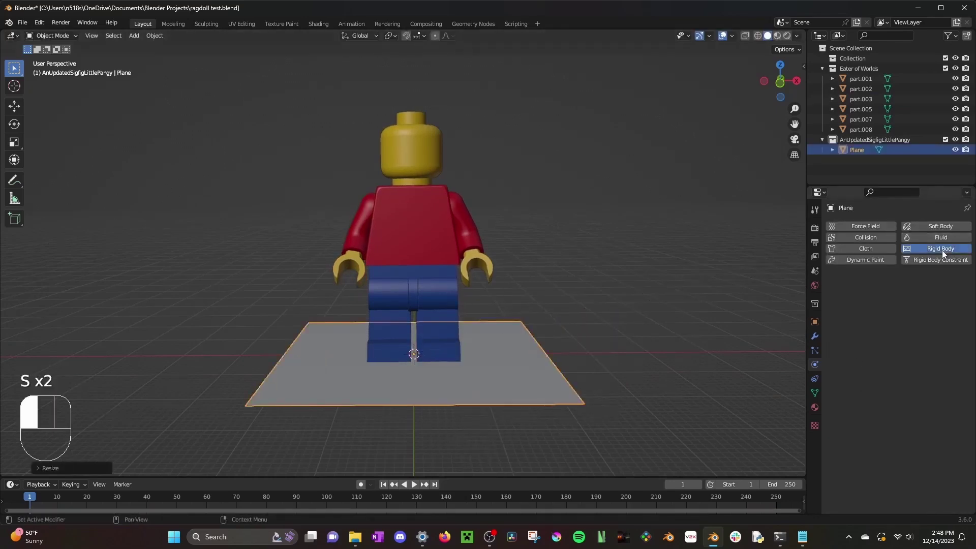
pyautogui.click(909, 291)
pyautogui.click(905, 317)
pyautogui.hotkey('ctrl', 's')
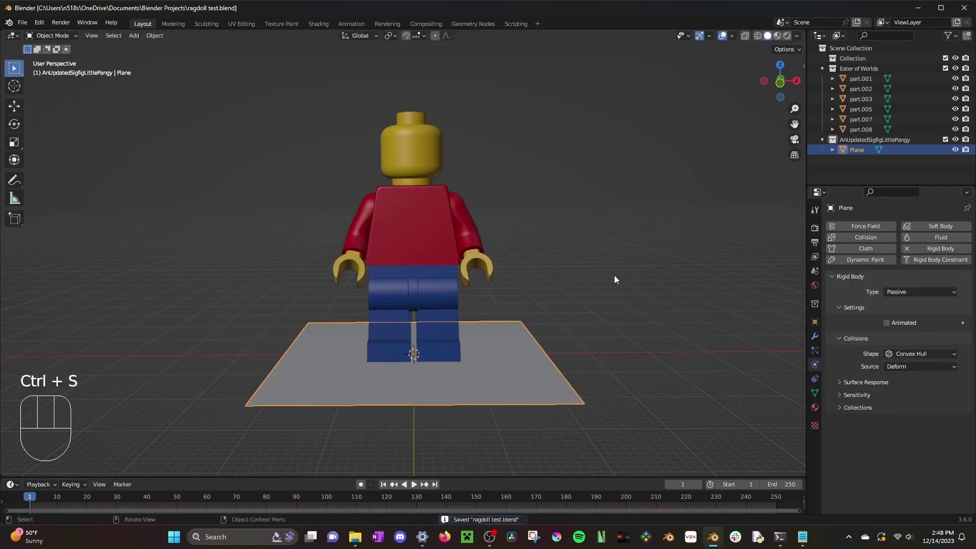
# Step: Play the physics simulation from the first frame to check how the minifigure falls, and return to the start
pyautogui.click(538, 311)
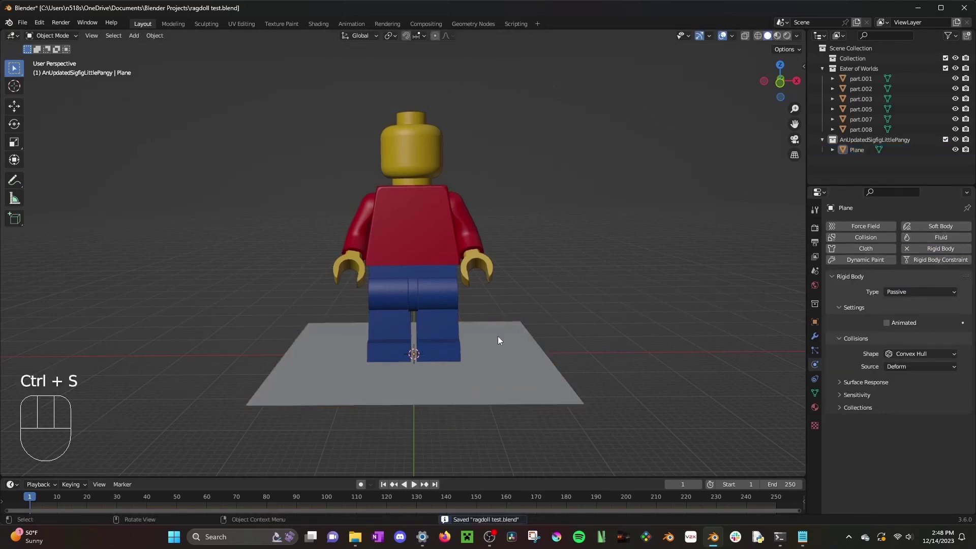
pyautogui.click(498, 340)
pyautogui.hotkey('shift', 'Left')
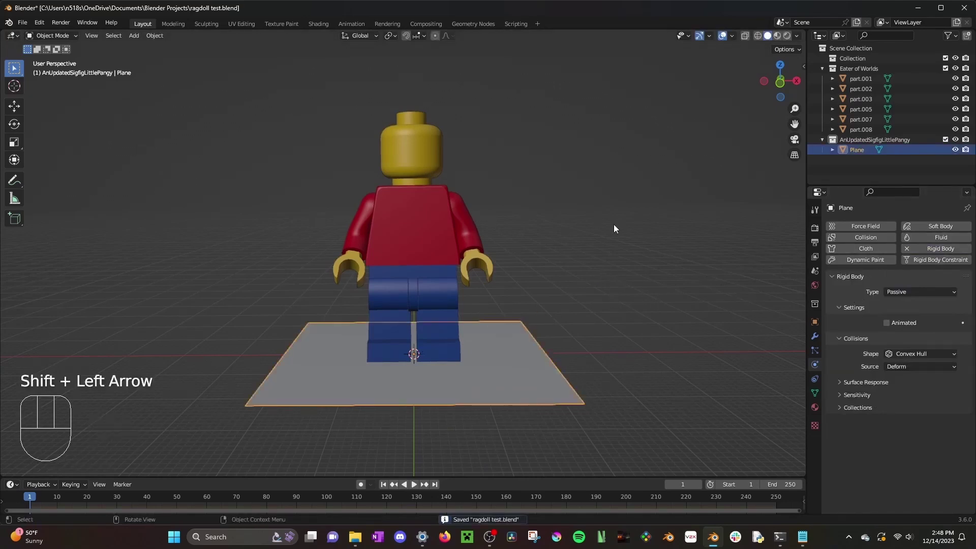
pyautogui.press('space')
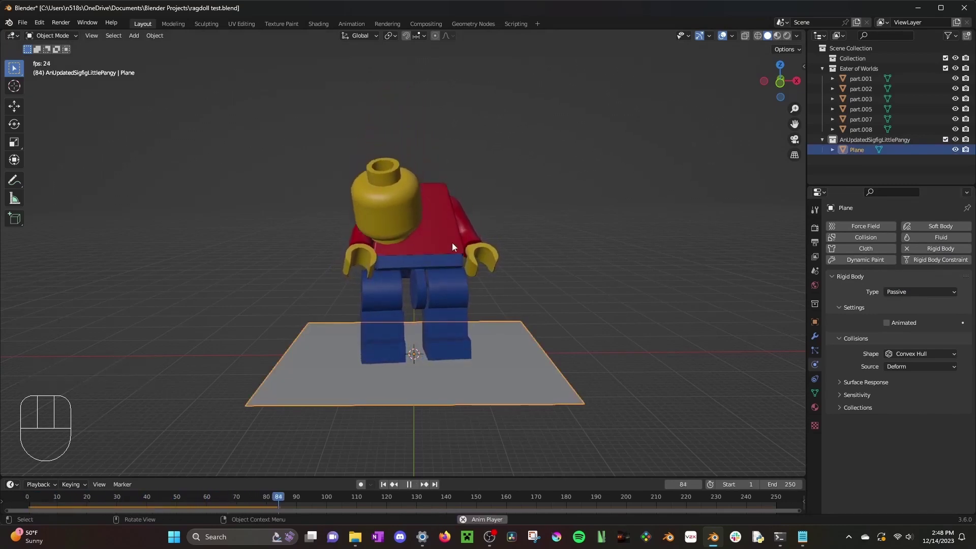
pyautogui.hotkey('shift', 'Left')
pyautogui.press('space')
pyautogui.hotkey('shift', 'Left')
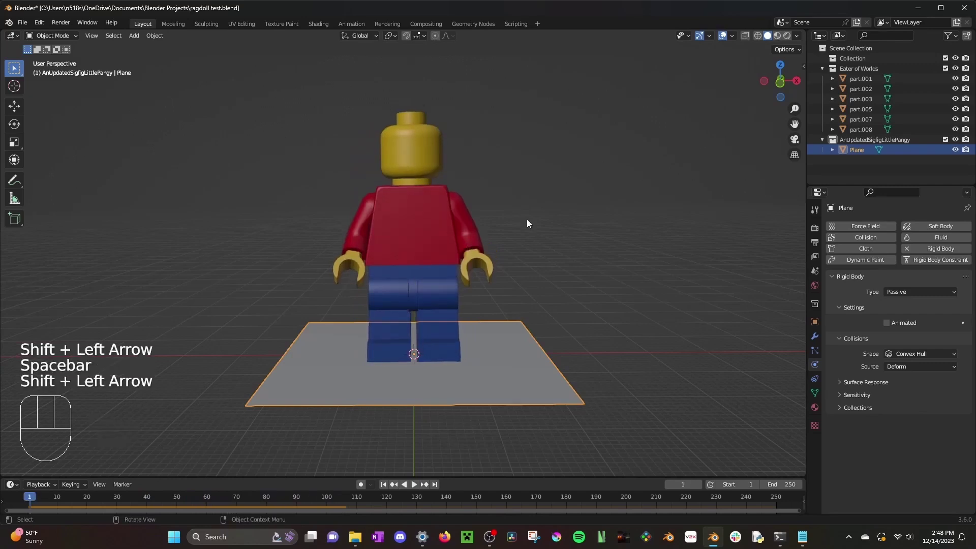
# Step: Review the left arm's constraint limits and add a rigid body constraint of type Generic to the left leg
pyautogui.click(464, 218)
pyautogui.scroll(-10, 890, 304)
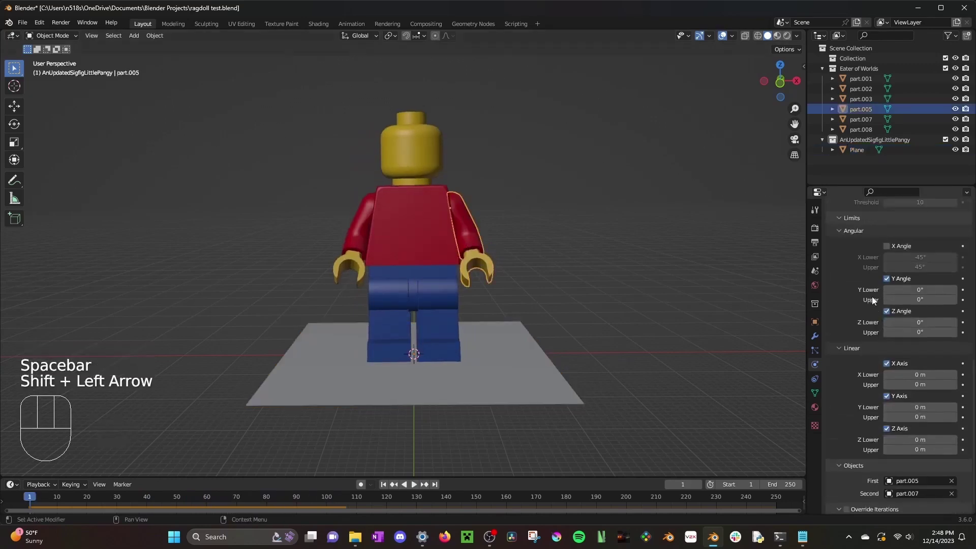
pyautogui.scroll(10, 873, 297)
pyautogui.click(437, 304)
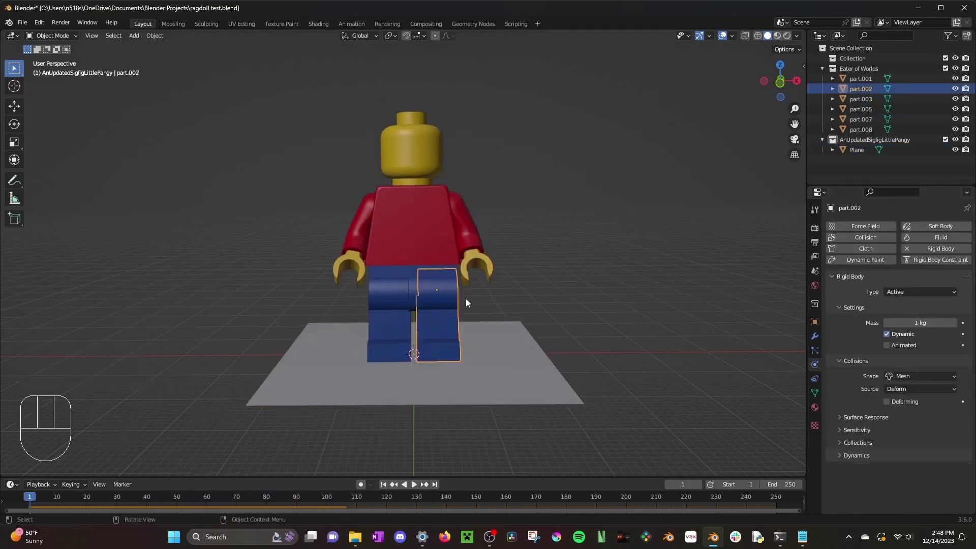
pyautogui.keyDown('shift'); pyautogui.moveTo(543, 293); pyautogui.dragTo(554, 254, button='middle'); pyautogui.keyUp('shift')
pyautogui.click(925, 260)
pyautogui.scroll(-5, 902, 318)
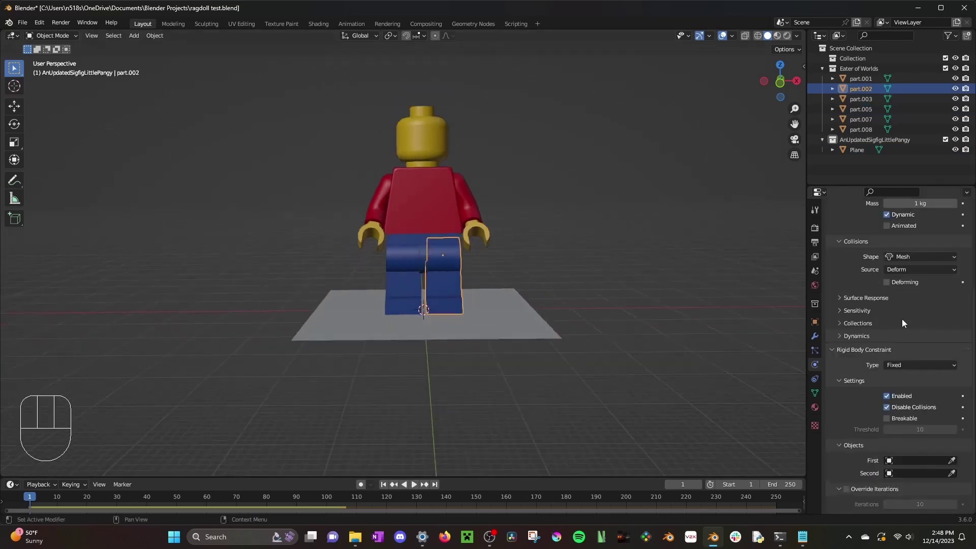
pyautogui.click(913, 364)
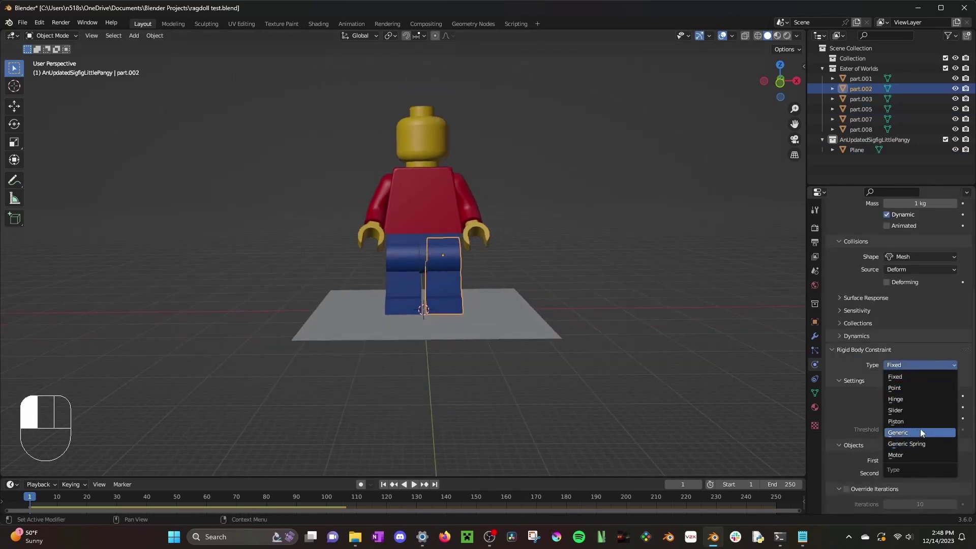
pyautogui.click(909, 433)
pyautogui.scroll(-8, 892, 340)
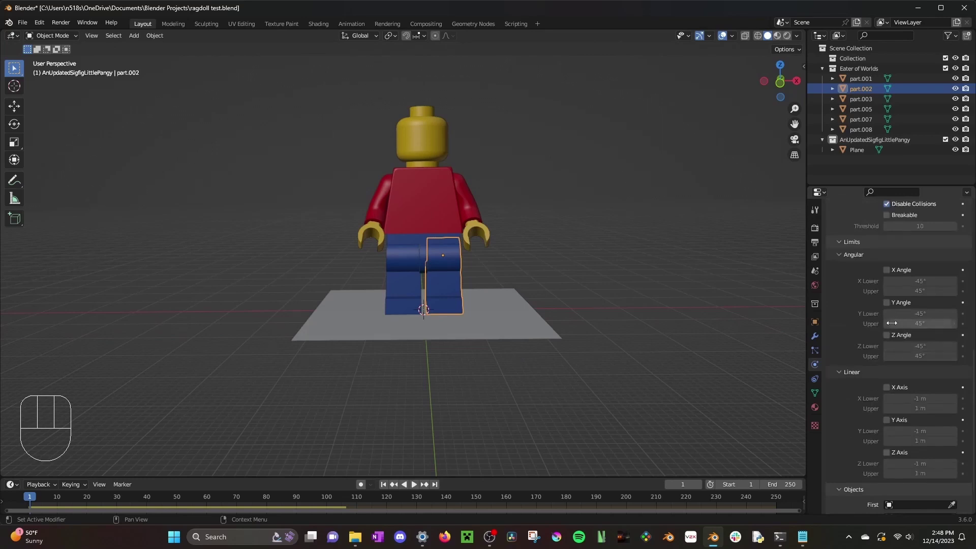
# Step: Enable the X, Y and Z angle limits on the left leg's constraint and set the Y and Z bounds to 0°
pyautogui.click(886, 270)
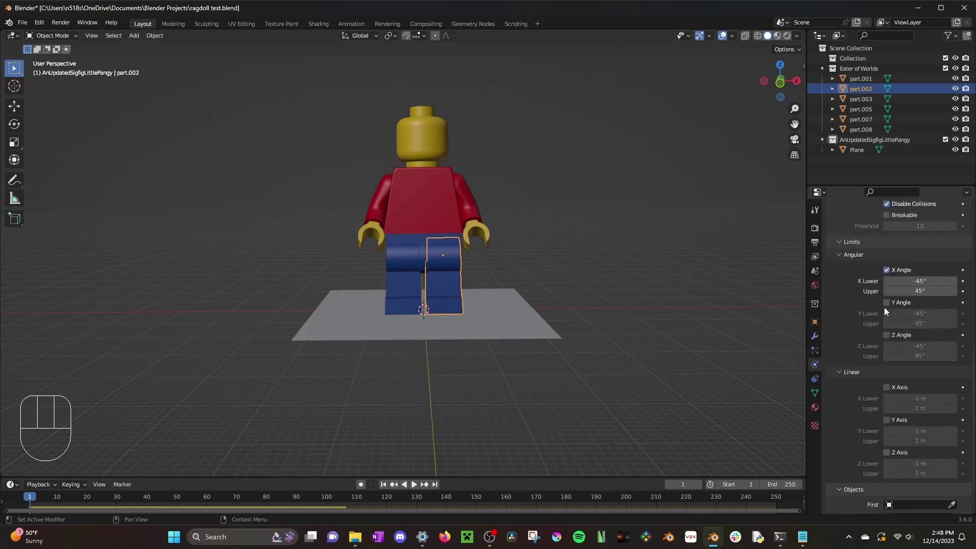
pyautogui.click(886, 302)
pyautogui.click(887, 335)
pyautogui.moveTo(918, 313); pyautogui.dragTo(918, 355)
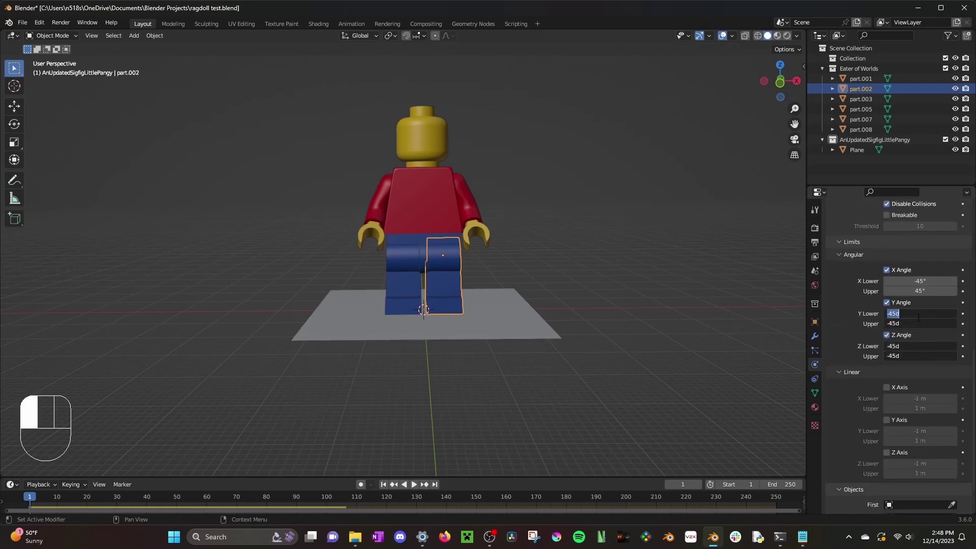
pyautogui.write('0')
pyautogui.press('Return')
# Step: Set the left leg constraint's X angle limits to -70° lower and 120° upper
pyautogui.click(931, 280)
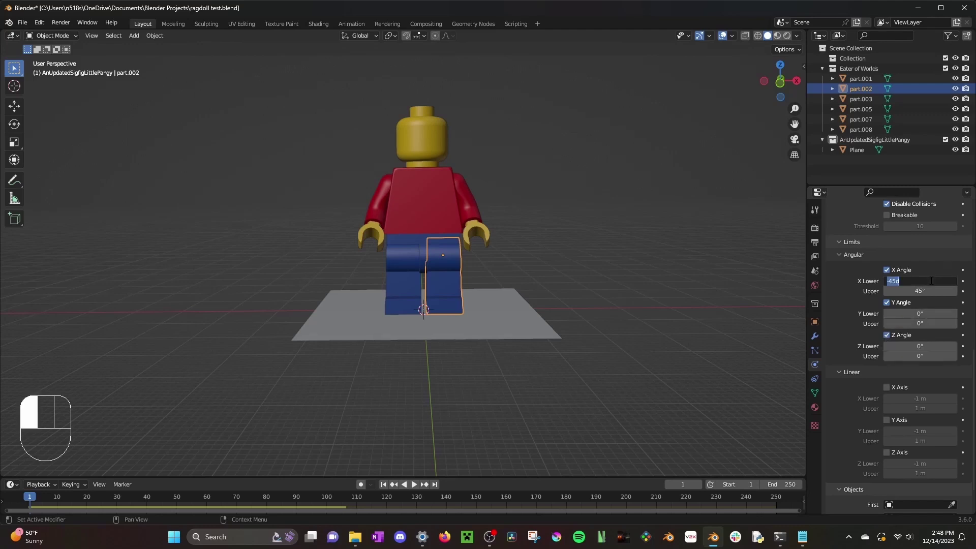
pyautogui.press('BackSpace')
pyautogui.write('-70')
pyautogui.press('Return')
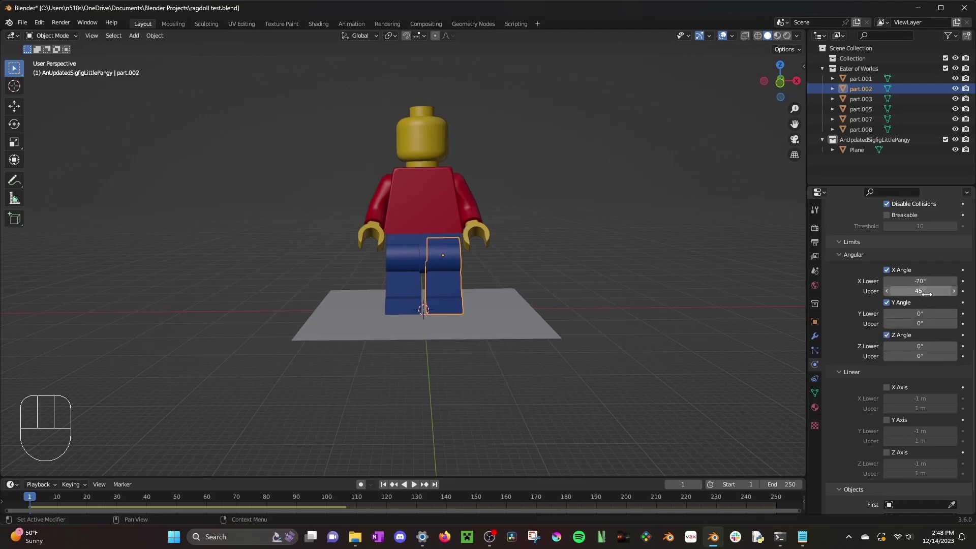
pyautogui.click(928, 291)
pyautogui.write('120')
pyautogui.press('Return')
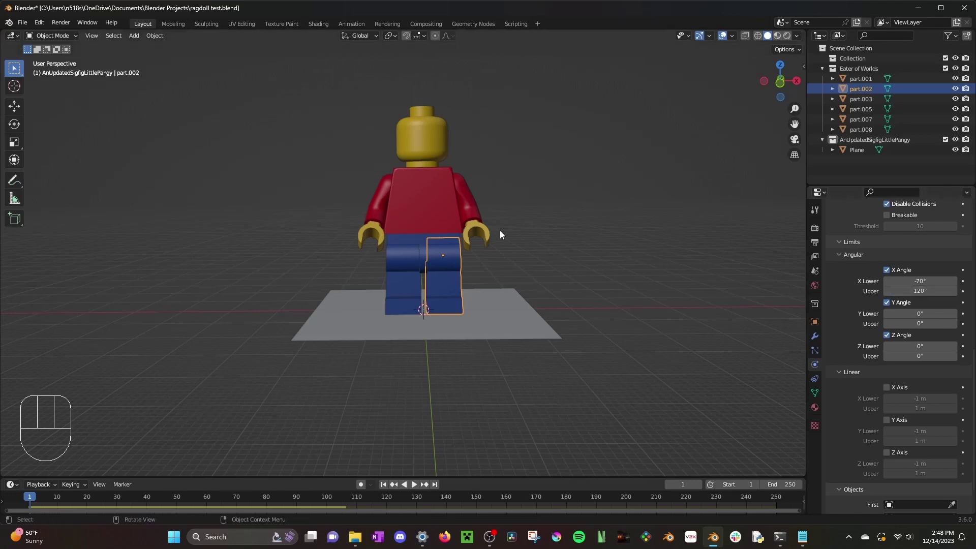
pyautogui.moveTo(468, 279); pyautogui.dragTo(420, 274, button='middle')
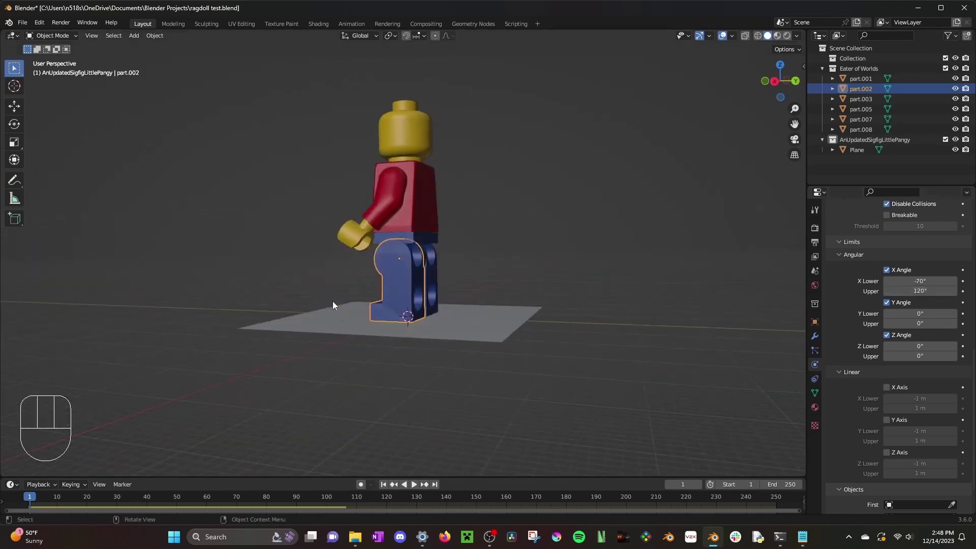
pyautogui.moveTo(333, 305); pyautogui.dragTo(521, 268, button='middle')
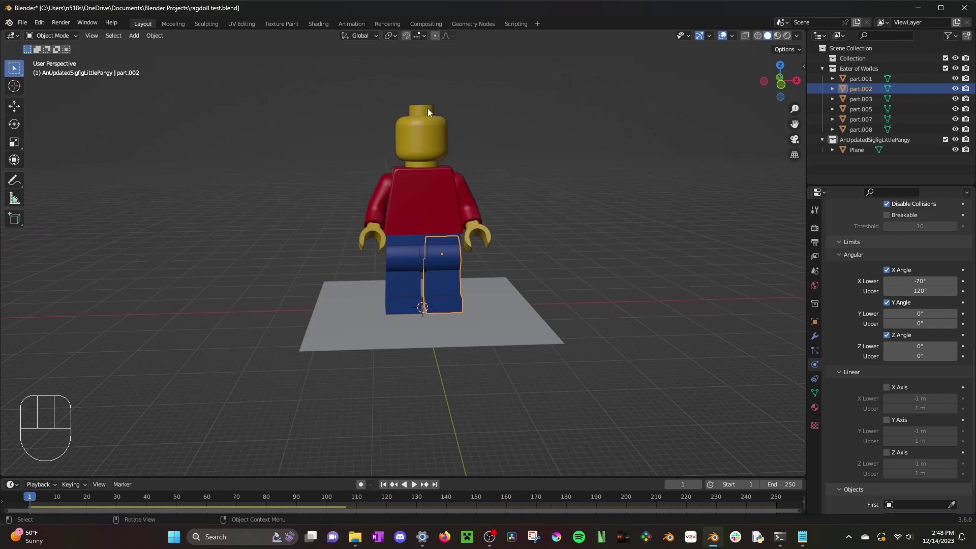
# Step: Following the left arm's setup, enable the X, Y and Z linear limits on the left leg's constraint and set all bounds to 0 m
pyautogui.click(512, 258)
pyautogui.click(462, 203)
pyautogui.scroll(-2, 883, 389)
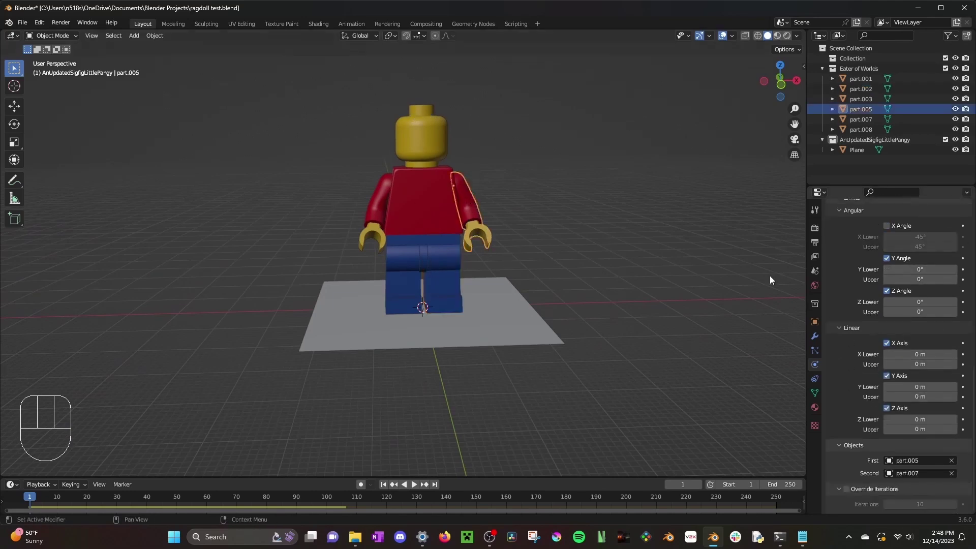
pyautogui.click(453, 279)
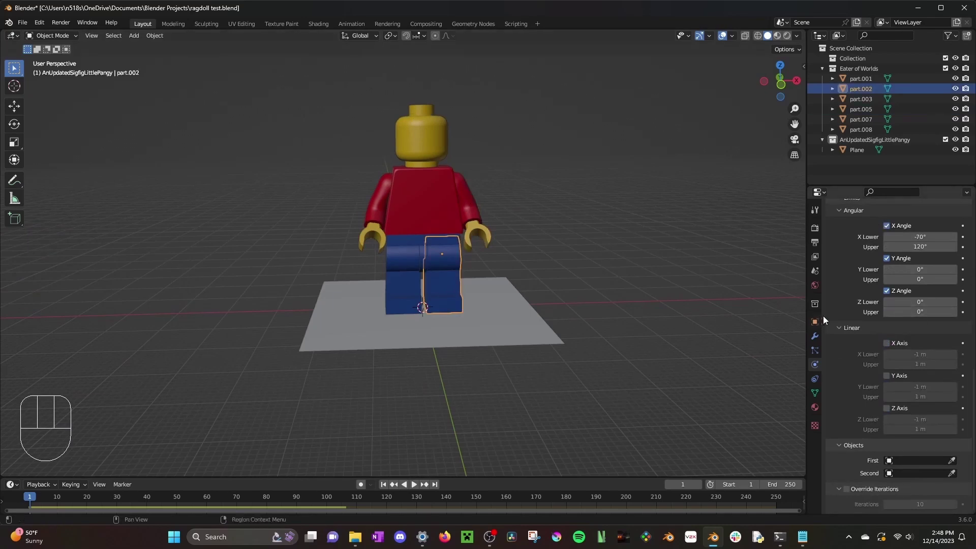
pyautogui.click(886, 343)
pyautogui.click(886, 376)
pyautogui.click(887, 407)
pyautogui.moveTo(920, 353); pyautogui.dragTo(920, 429)
pyautogui.write('0')
pyautogui.press('Return')
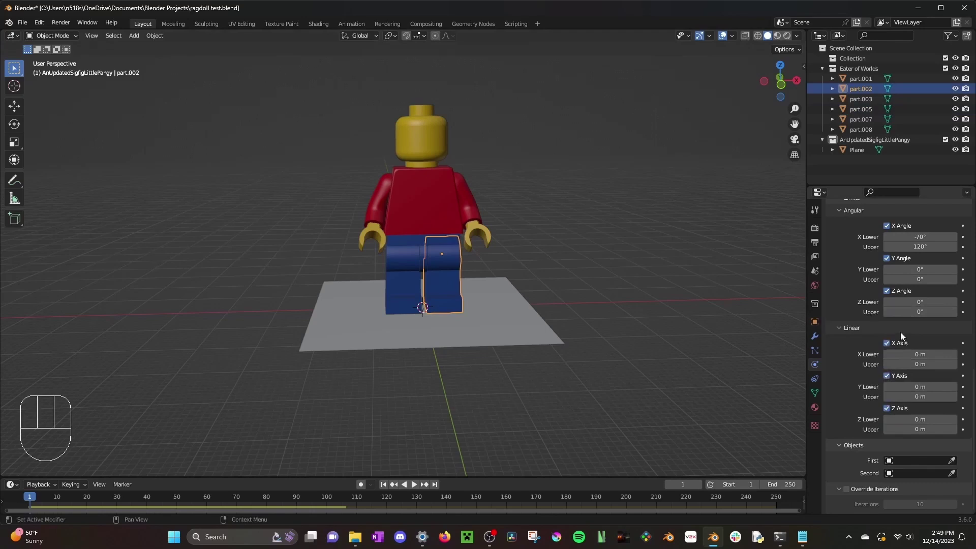
# Step: Assign the left leg as the first object and the torso as the second object of the left leg's constraint
pyautogui.click(952, 460)
pyautogui.click(452, 275)
pyautogui.click(951, 473)
pyautogui.click(424, 173)
# Step: Add a rigid body constraint of type Generic to the right leg
pyautogui.click(413, 264)
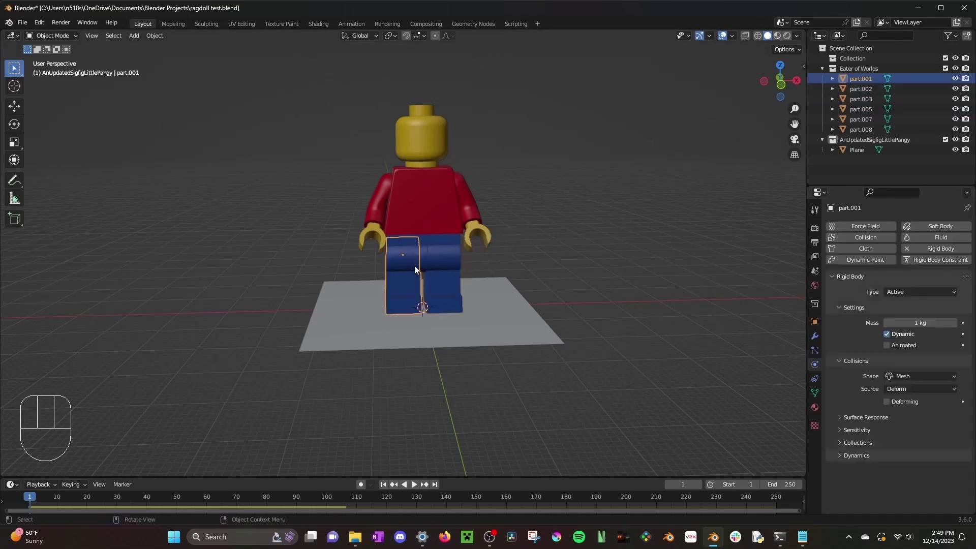
pyautogui.click(934, 259)
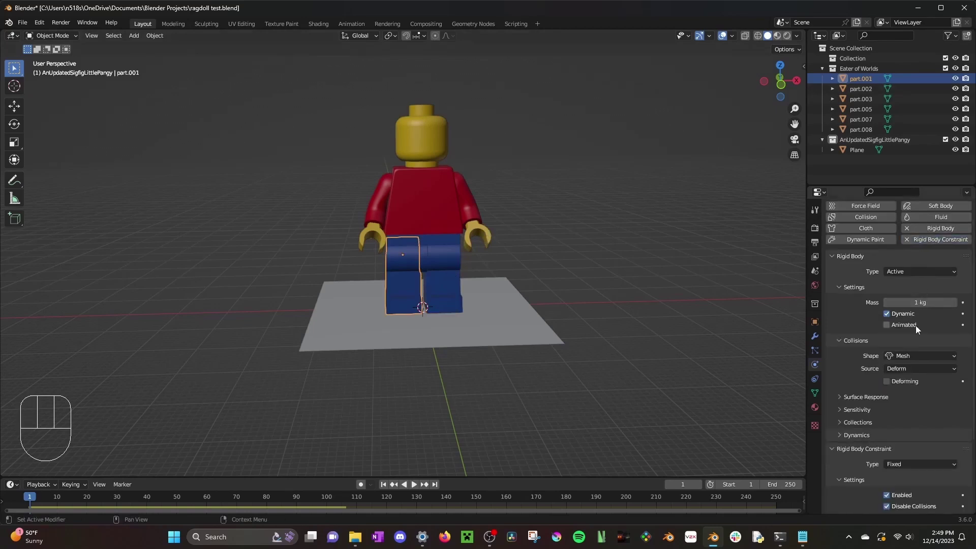
pyautogui.scroll(-5, 916, 328)
pyautogui.click(907, 367)
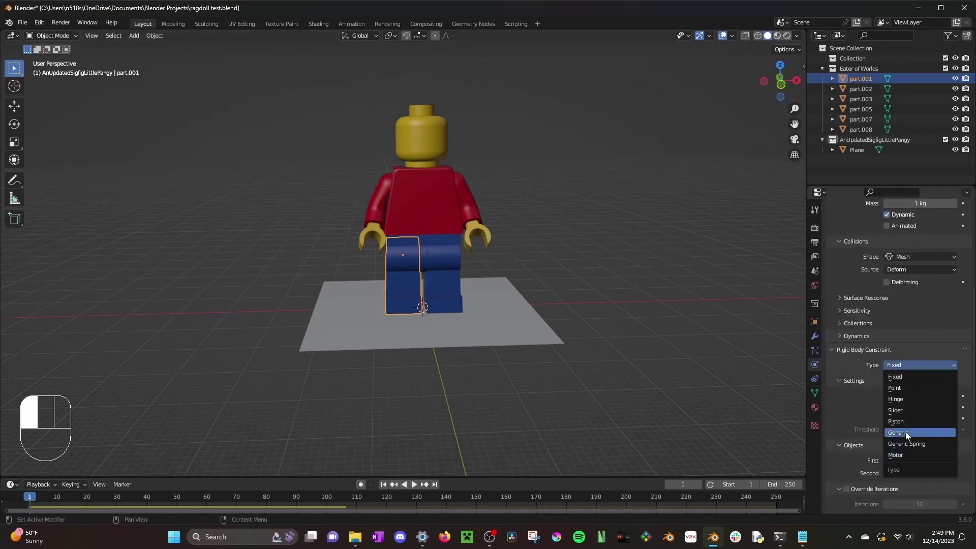
pyautogui.click(905, 432)
# Step: Enable the X angle limit on the right leg's constraint and set it to -70° lower and 120° upper
pyautogui.scroll(-6, 930, 306)
pyautogui.scroll(-2, 930, 307)
pyautogui.click(888, 225)
pyautogui.click(920, 237)
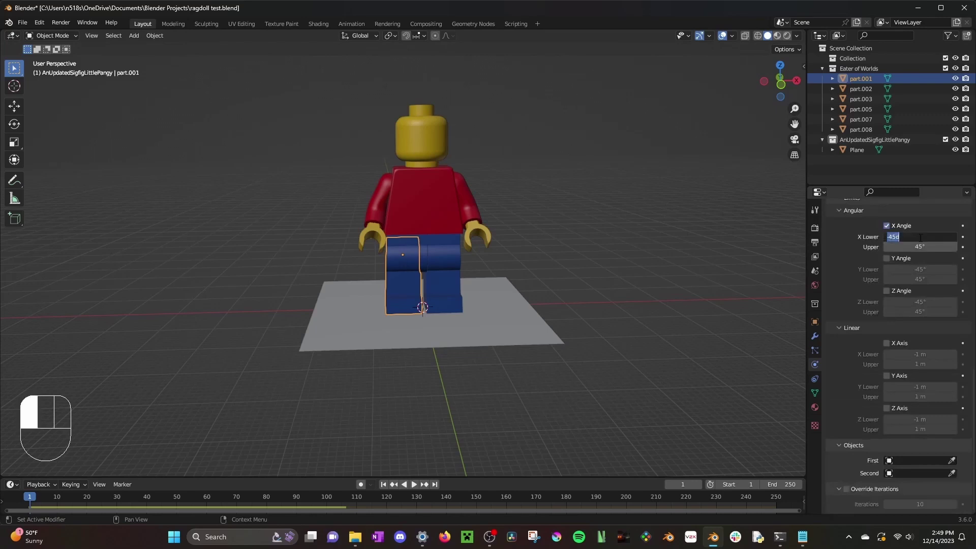
pyautogui.write('-70')
pyautogui.press('Return')
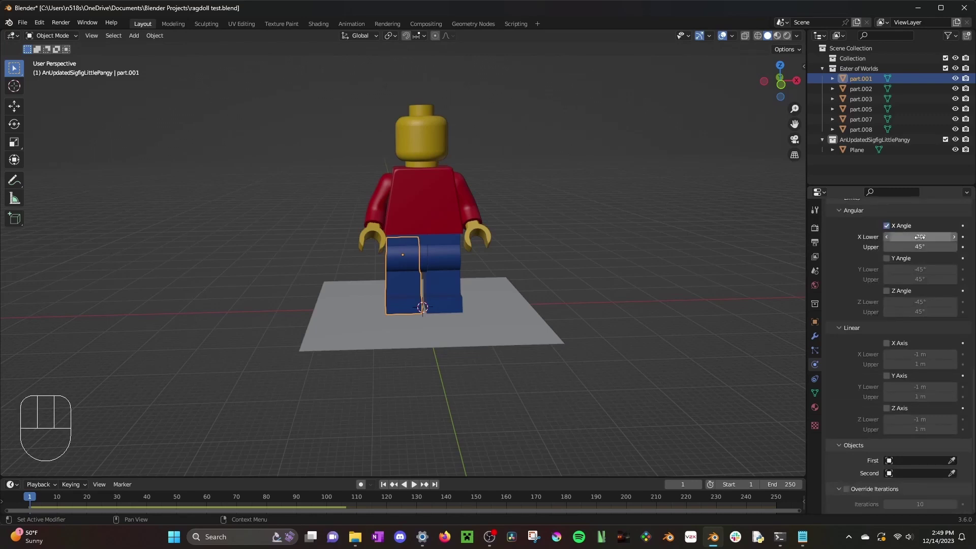
pyautogui.click(915, 247)
pyautogui.write('120')
pyautogui.press('Return')
# Step: Enable the Y and Z angle limits on the right leg's constraint and set their lower and upper values to 0°
pyautogui.moveTo(914, 247); pyautogui.dragTo(920, 312)
pyautogui.click(887, 258)
pyautogui.click(887, 290)
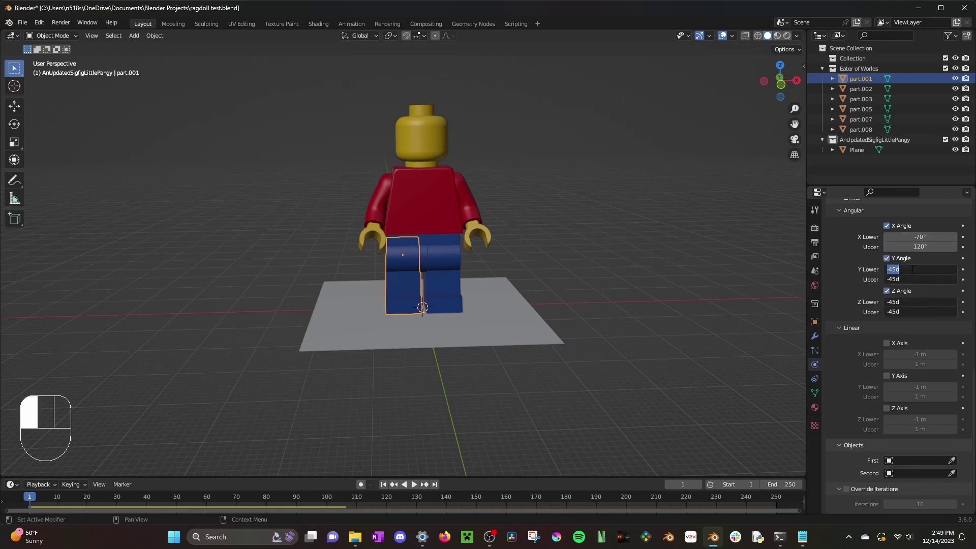
pyautogui.write('0')
pyautogui.press('Return')
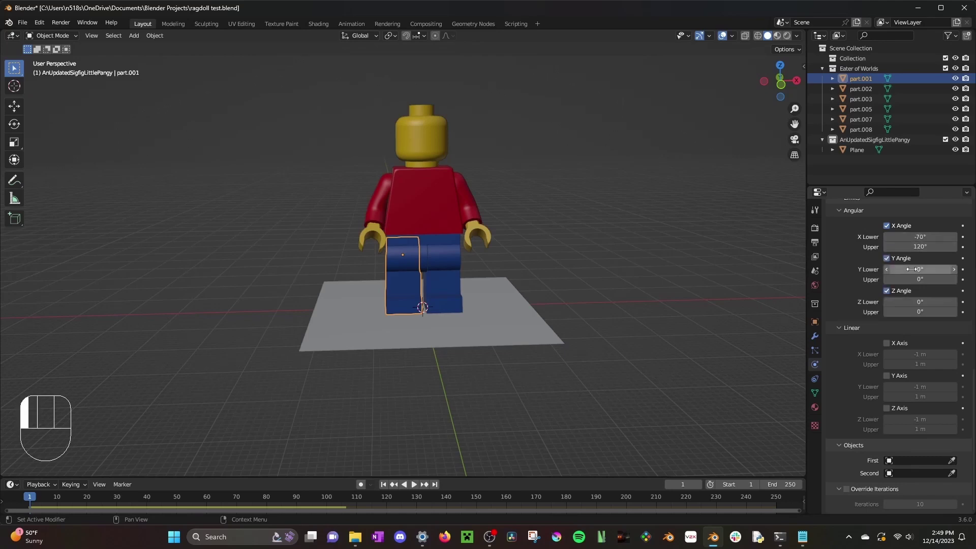
# Step: Enable the X, Y and Z linear limits on the right leg's constraint and set all their bounds to 0 m
pyautogui.click(887, 344)
pyautogui.click(887, 376)
pyautogui.click(887, 408)
pyautogui.moveTo(920, 354); pyautogui.dragTo(920, 430)
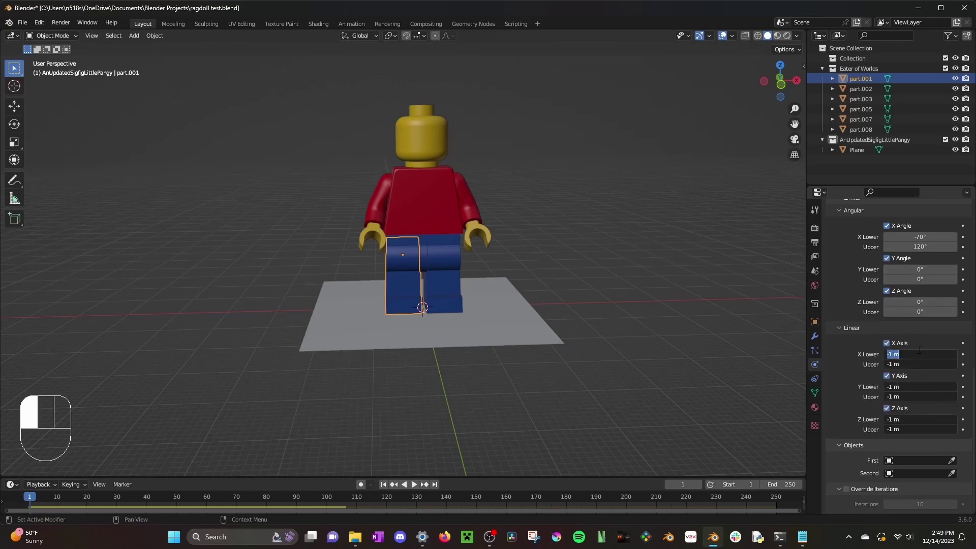
pyautogui.write('0')
pyautogui.press('Return')
# Step: Assign the right leg as the first object and the torso as the second object of the right leg's constraint
pyautogui.click(952, 460)
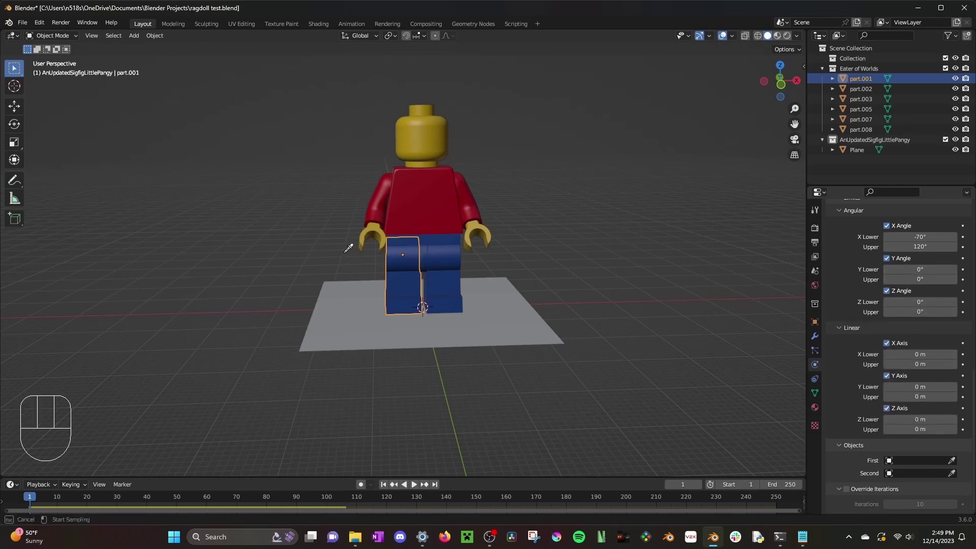
pyautogui.click(404, 265)
pyautogui.click(952, 473)
pyautogui.click(377, 209)
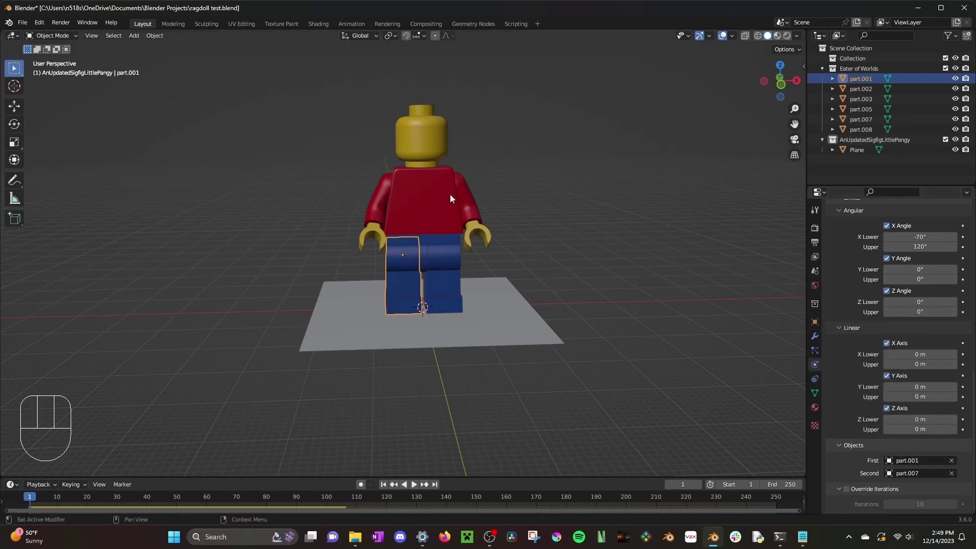
# Step: Play the simulation from the first frame to check the leg constraints, orbit around the minifigure, and rewind to frame 1
pyautogui.hotkey('shift', 'Left')
pyautogui.press('space')
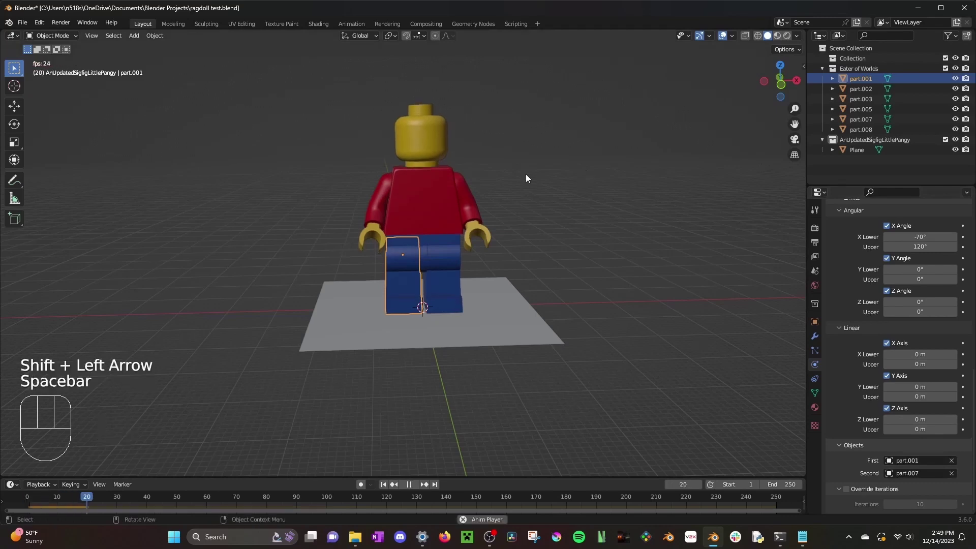
pyautogui.moveTo(525, 174)
pyautogui.mouseDown(button='middle')
pyautogui.moveTo(406, 174)
pyautogui.moveTo(517, 182)
pyautogui.mouseUp(button='middle')
pyautogui.hotkey('shift', 'Left')
pyautogui.press('space')
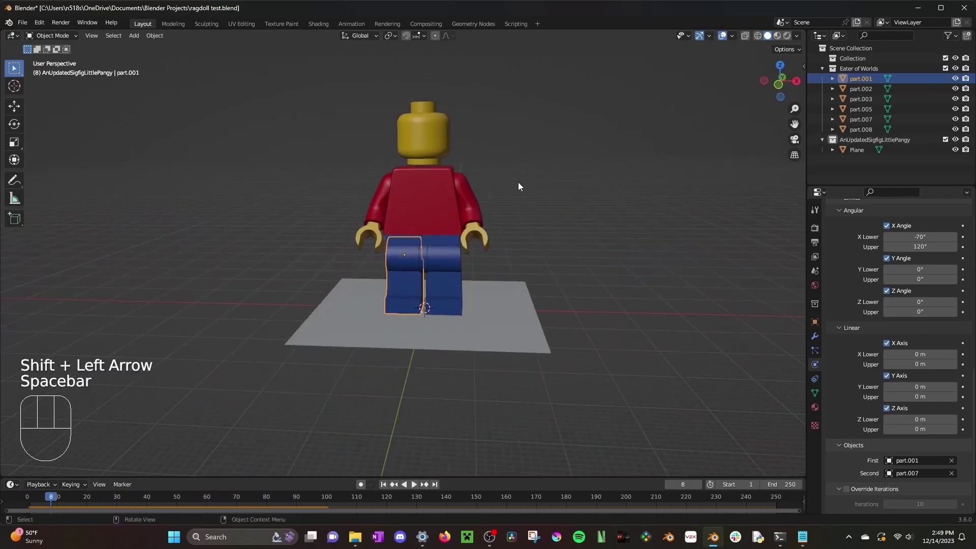
pyautogui.hotkey('shift', 'Left')
# Step: Add a rigid body constraint to the minifigure's head and set its type to Generic
pyautogui.click(414, 182)
pyautogui.moveTo(485, 167); pyautogui.dragTo(502, 166, button='middle')
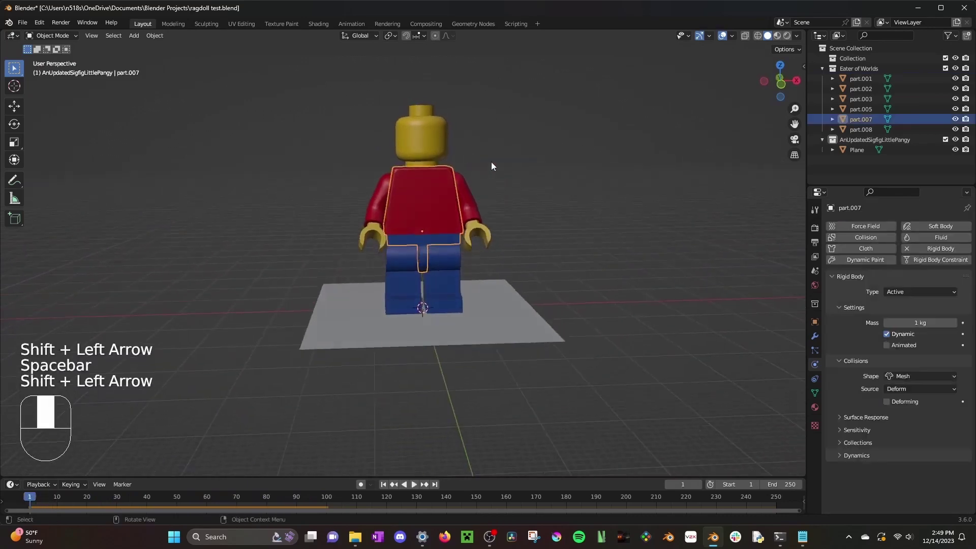
pyautogui.click(426, 143)
pyautogui.click(941, 261)
pyautogui.scroll(-5, 911, 288)
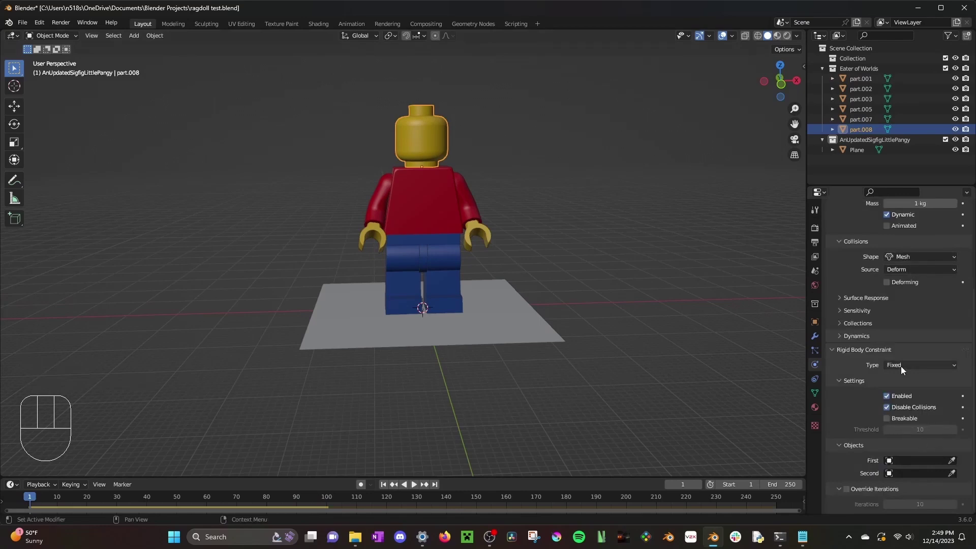
pyautogui.click(921, 365)
pyautogui.click(903, 434)
# Step: Enable the X and Z angle limits on the head's constraint and set their lower and upper values to 0°
pyautogui.scroll(-6, 913, 350)
pyautogui.scroll(-3, 913, 350)
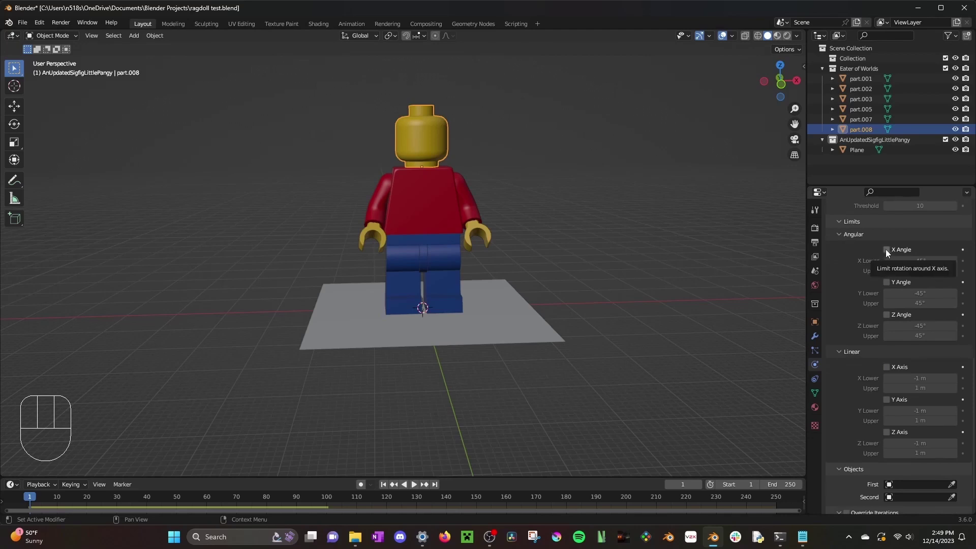
pyautogui.click(885, 249)
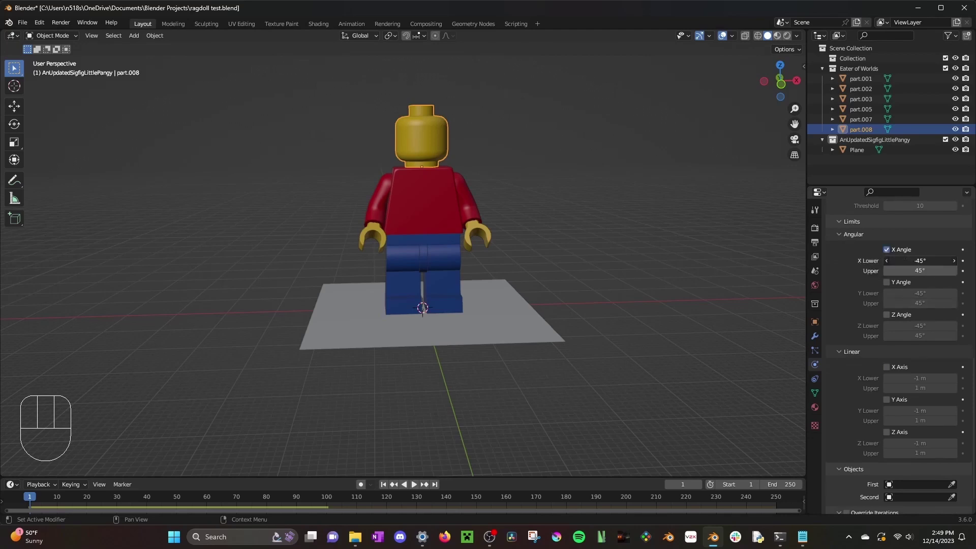
pyautogui.moveTo(913, 260); pyautogui.dragTo(913, 263)
pyautogui.write('0')
pyautogui.press('Return')
pyautogui.click(885, 315)
pyautogui.moveTo(914, 325); pyautogui.dragTo(913, 335)
pyautogui.write('0')
pyautogui.press('Return')
# Step: Enable the X, Y and Z linear limits on the head's constraint and set all their bounds to 0 m
pyautogui.scroll(-1, 935, 274)
pyautogui.click(887, 343)
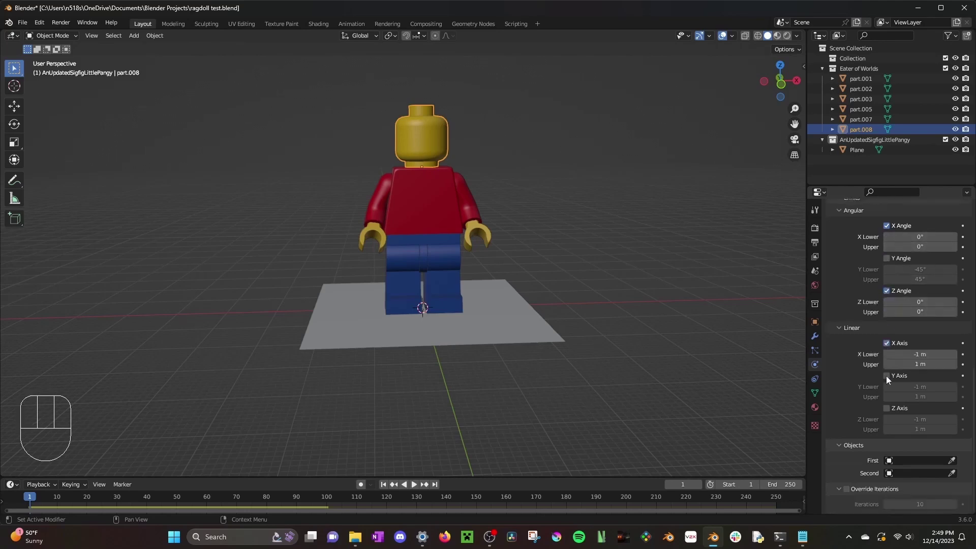
pyautogui.click(886, 376)
pyautogui.click(886, 408)
pyautogui.moveTo(924, 354); pyautogui.dragTo(924, 429)
pyautogui.write('0')
pyautogui.press('Return')
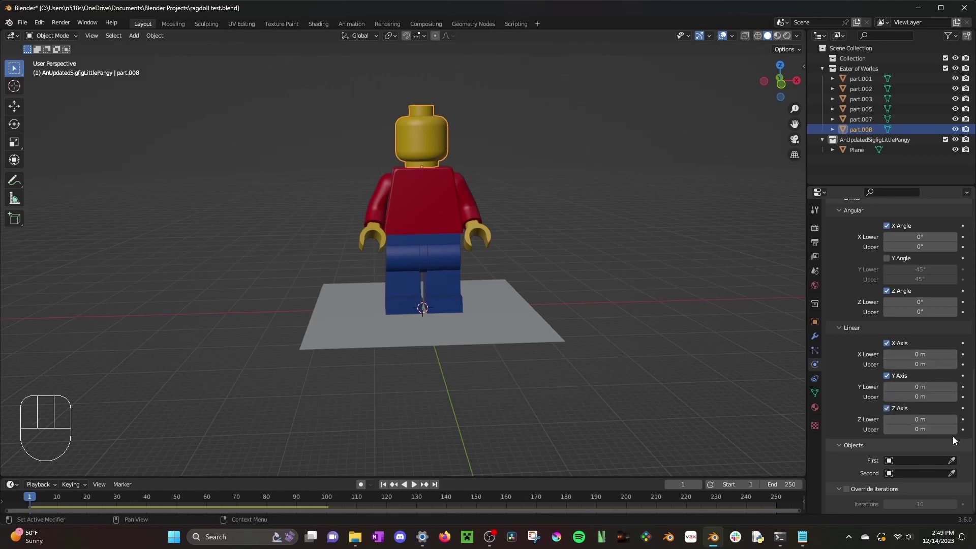
# Step: Assign the head as the first object and the torso as the second object of the head's constraint
pyautogui.click(951, 460)
pyautogui.click(434, 142)
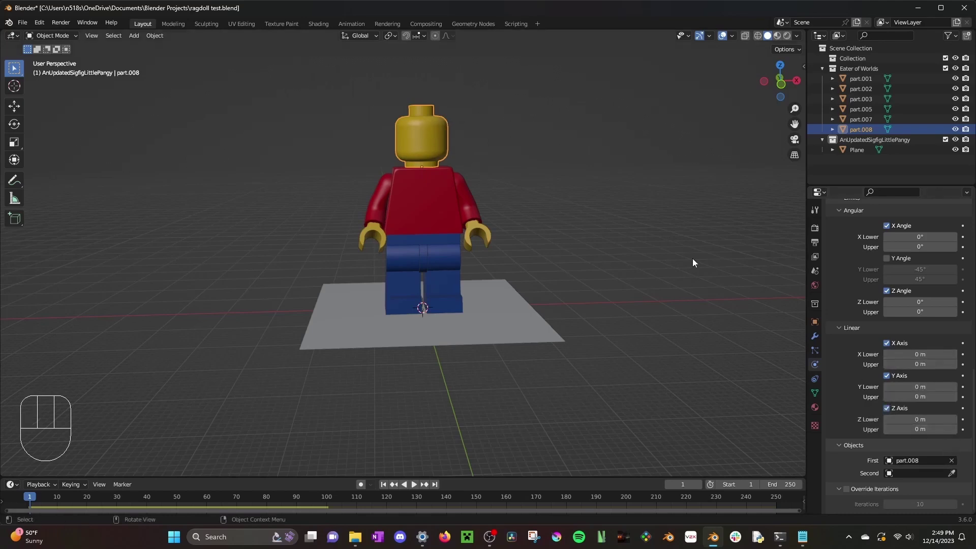
pyautogui.click(952, 474)
pyautogui.click(442, 202)
# Step: Run the simulation with the head constraint in place, view the minifigure from the side, and return to the first frame
pyautogui.hotkey('shift', 'Left')
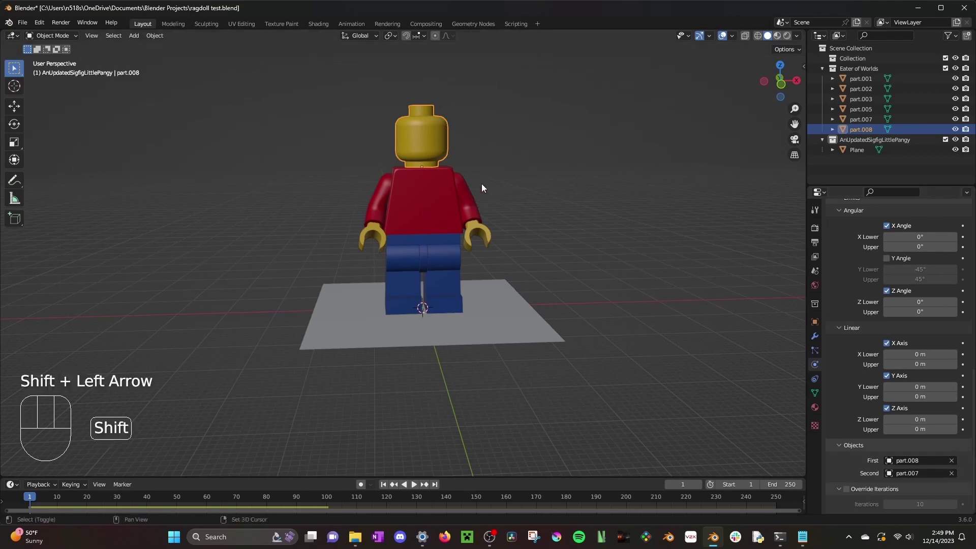
pyautogui.click(598, 161)
pyautogui.press('space')
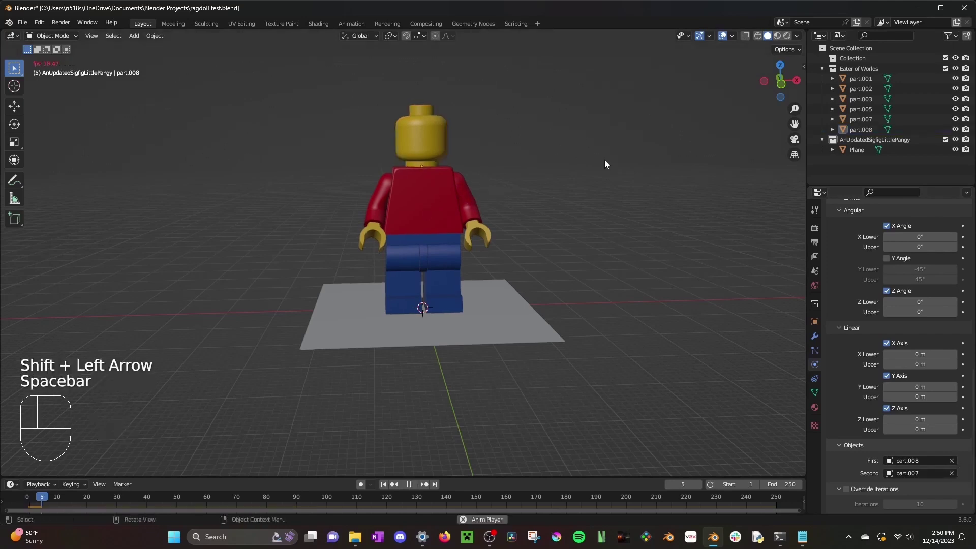
pyautogui.moveTo(483, 147); pyautogui.dragTo(582, 142, button='middle')
pyautogui.press('space')
pyautogui.hotkey('shift', 'Left')
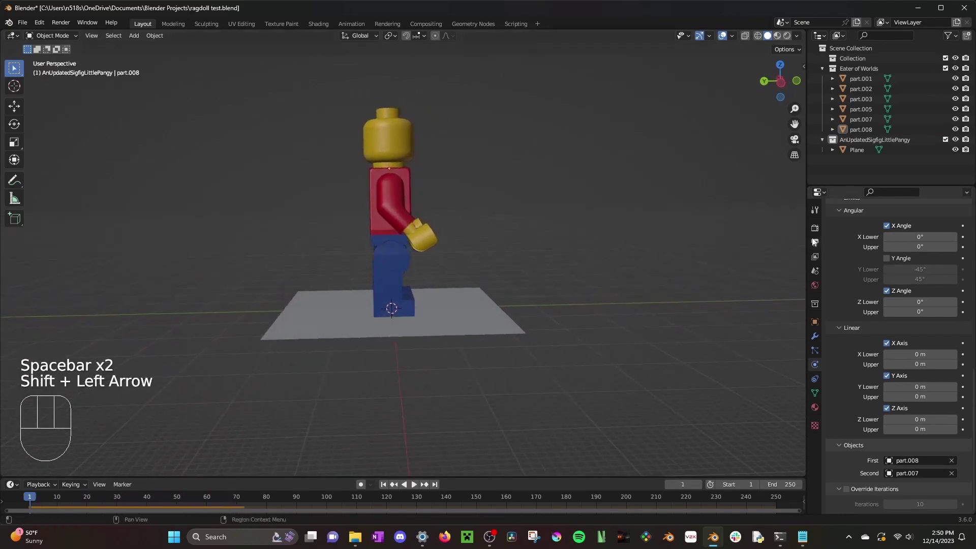
# Step: Set the scene's rigid body world speed to 3, then play the simulation and rewind it to frame 1
pyautogui.click(815, 271)
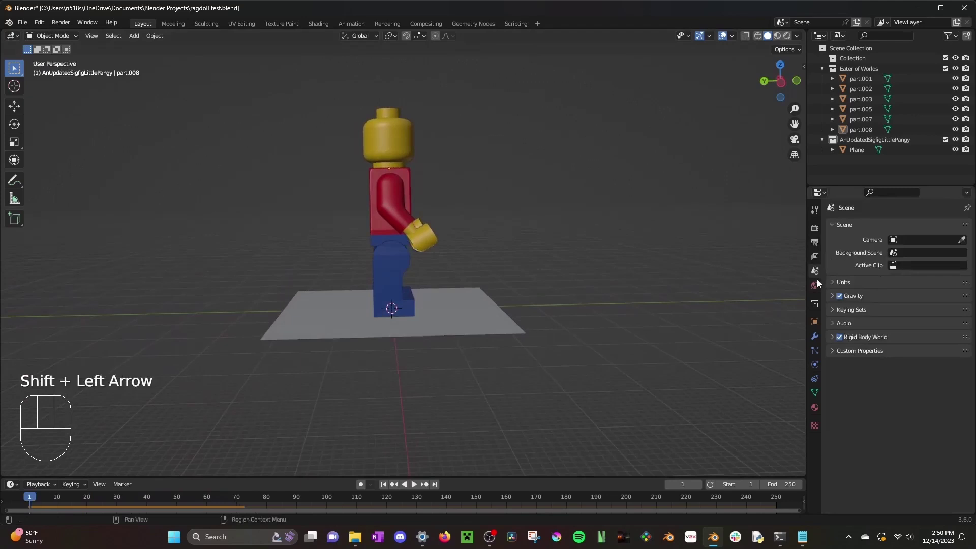
pyautogui.click(831, 337)
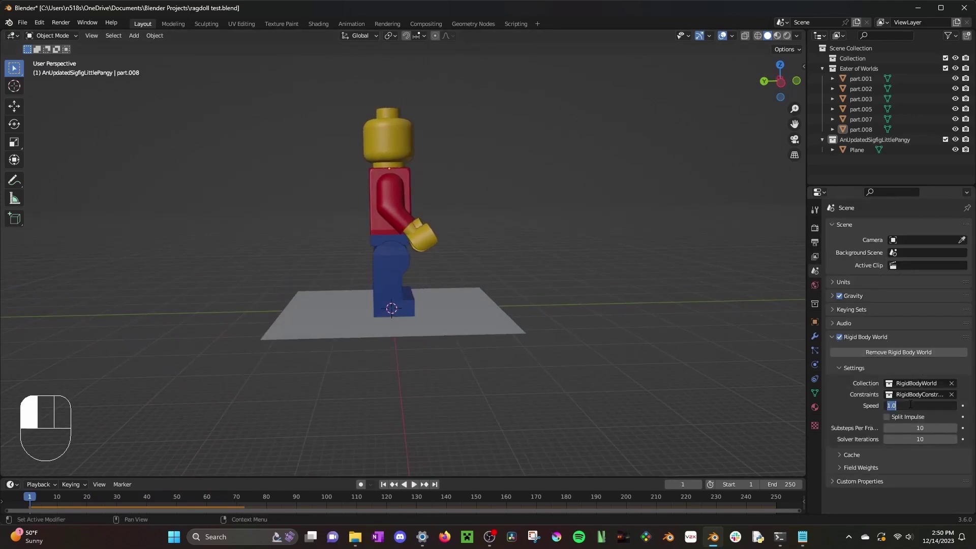
pyautogui.press('space')
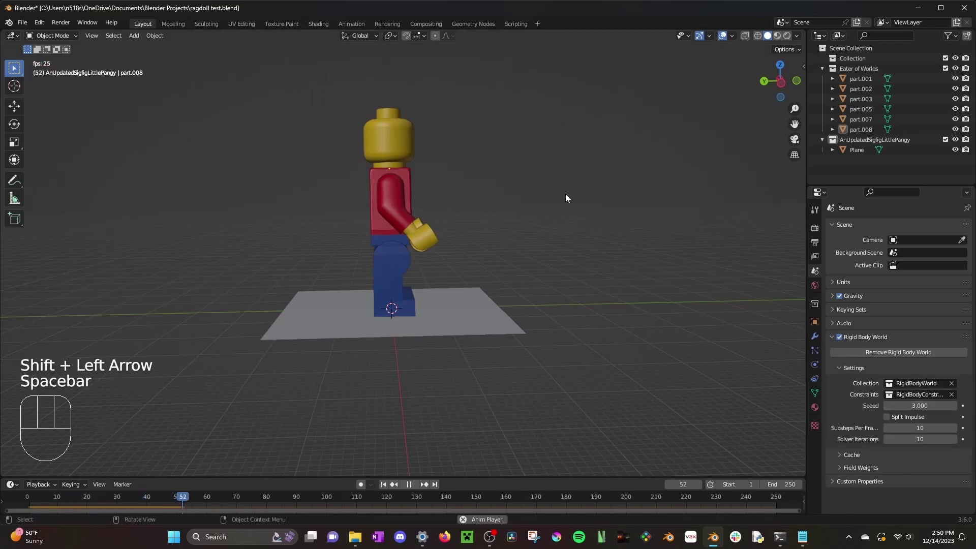
pyautogui.moveTo(559, 196); pyautogui.dragTo(530, 258, button='middle')
pyautogui.press('space')
pyautogui.hotkey('shift', 'Left')
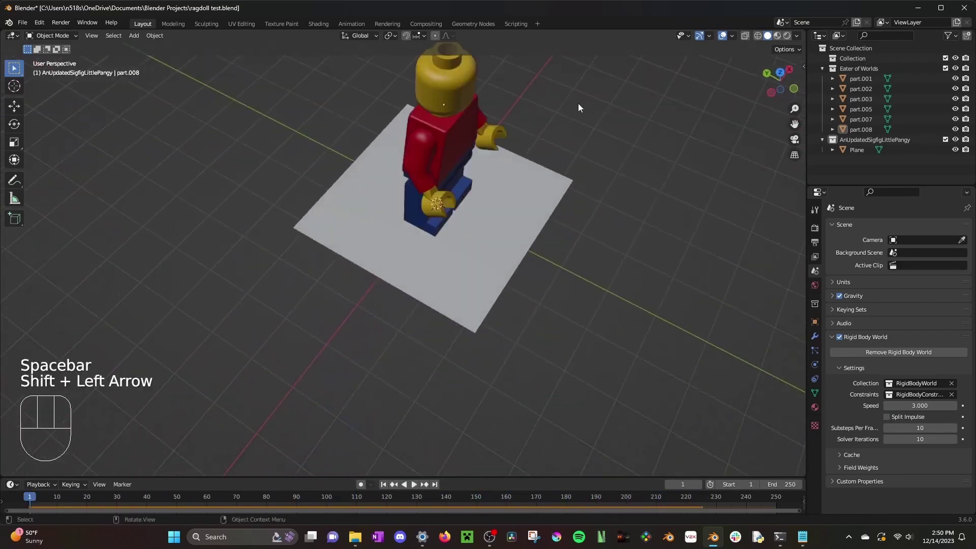
# Step: Select all the minifigure parts in front view and snap the 3D cursor to the selection
pyautogui.moveTo(577, 104); pyautogui.dragTo(450, 196, button='middle')
pyautogui.scroll(3, 451, 196)
pyautogui.press('KP_1')
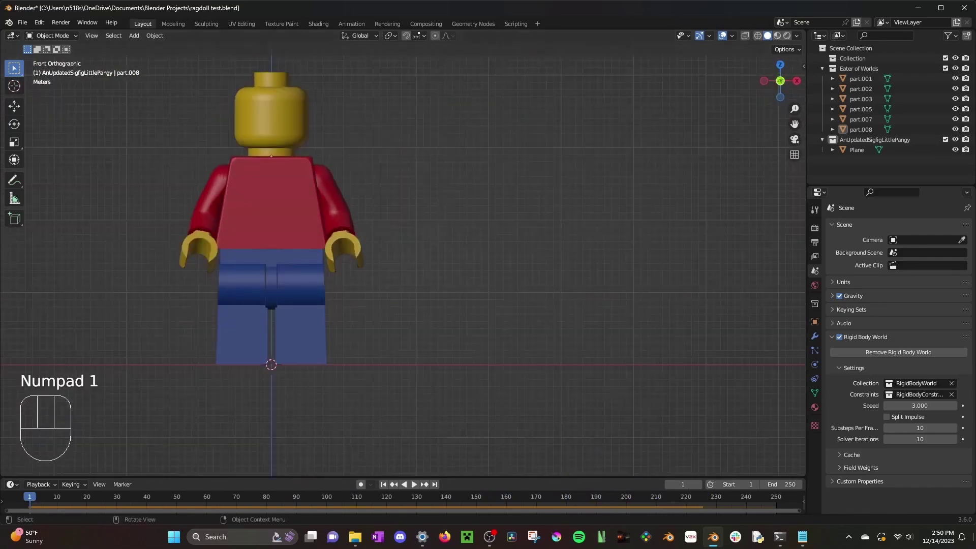
pyautogui.scroll(-3, 442, 163)
pyautogui.keyDown('shift'); pyautogui.moveTo(442, 164); pyautogui.dragTo(434, 163, button='middle'); pyautogui.keyUp('shift')
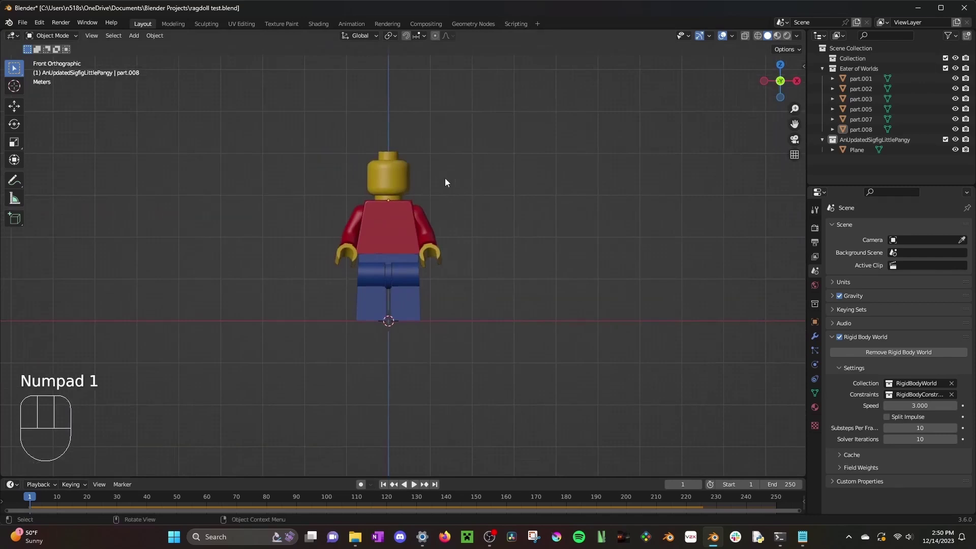
pyautogui.moveTo(346, 176); pyautogui.dragTo(482, 311)
pyautogui.hotkey('shift', 's')
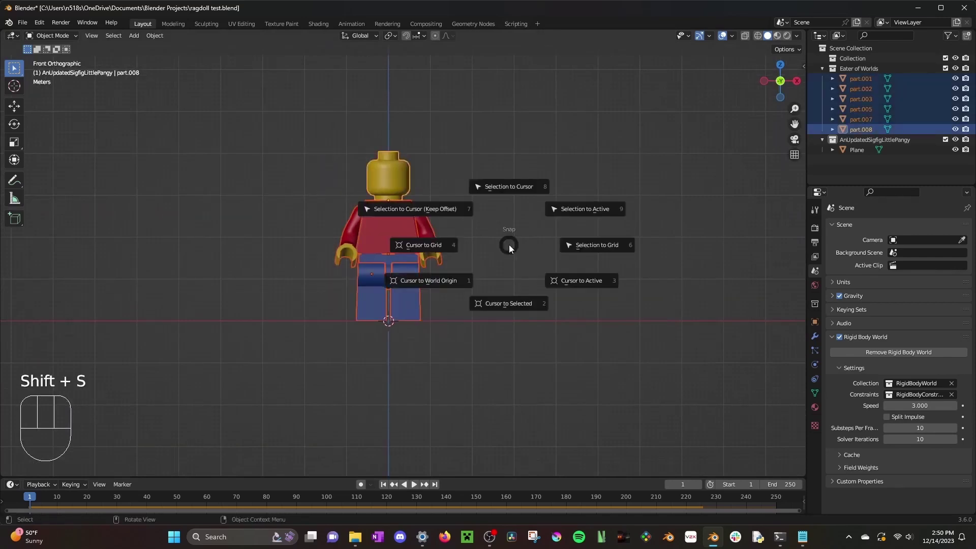
pyautogui.click(510, 307)
# Step: Add a cube empty at the 3D cursor
pyautogui.hotkey('shift', 'a')
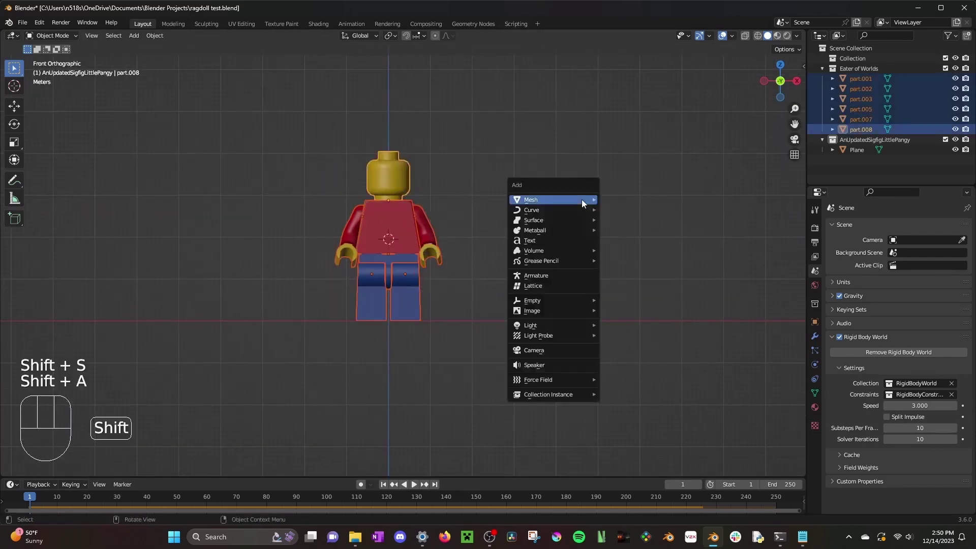
pyautogui.moveTo(539, 300)
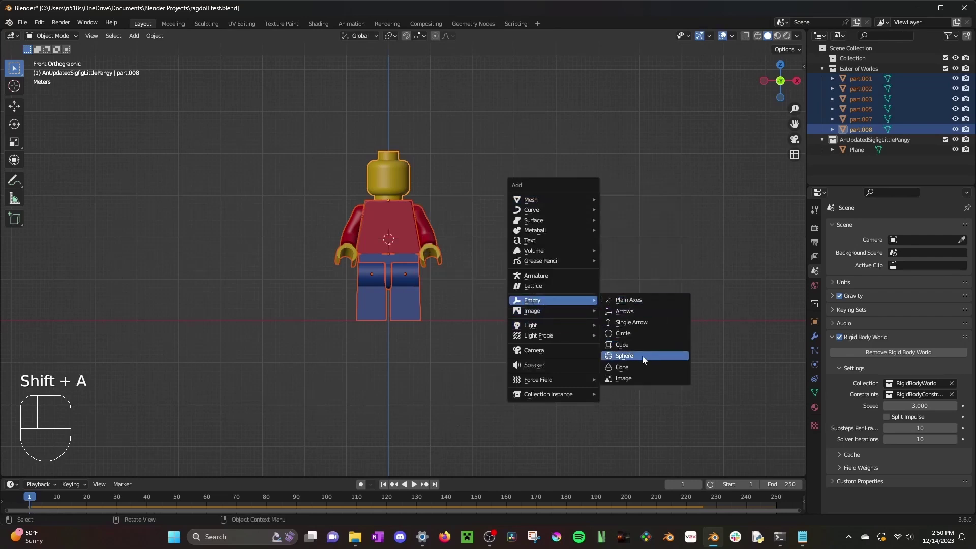
pyautogui.click(631, 345)
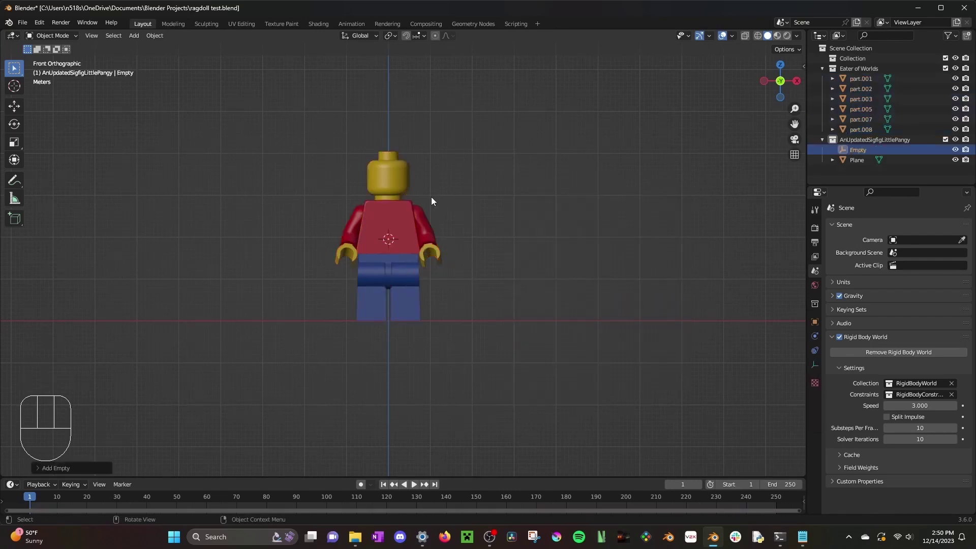
# Step: Scale the cube empty to the minifigure's width and height in front view and position it to enclose the figure from head to feet
pyautogui.scroll(2, 431, 197)
pyautogui.press('s')
pyautogui.click(619, 181)
pyautogui.press('s')
pyautogui.press('s')
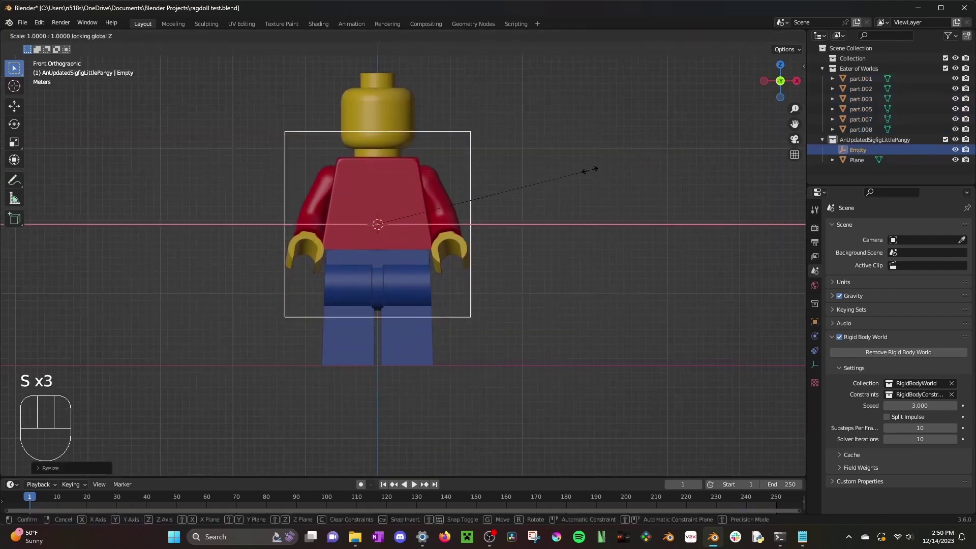
pyautogui.click(594, 132)
pyautogui.press('s')
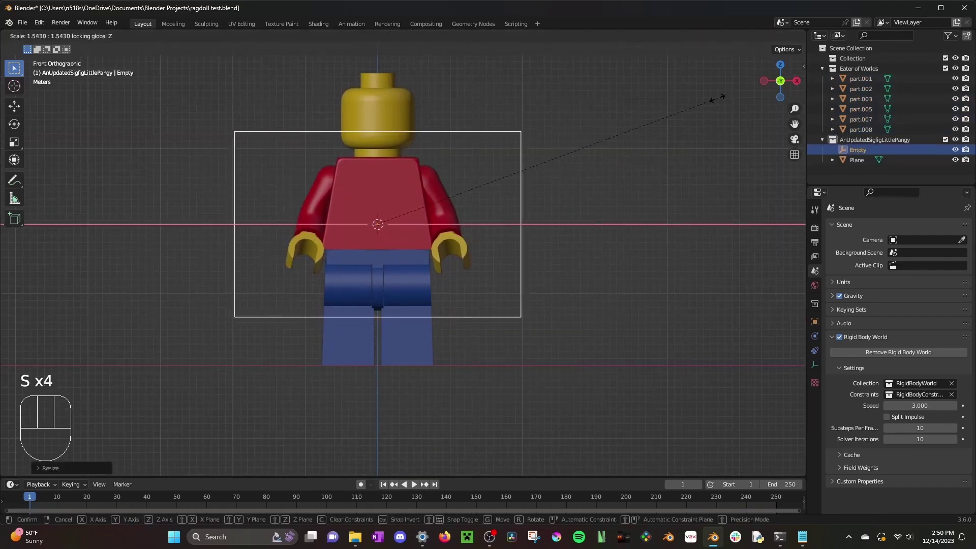
pyautogui.press('z')
pyautogui.press('g')
pyautogui.click(726, 76)
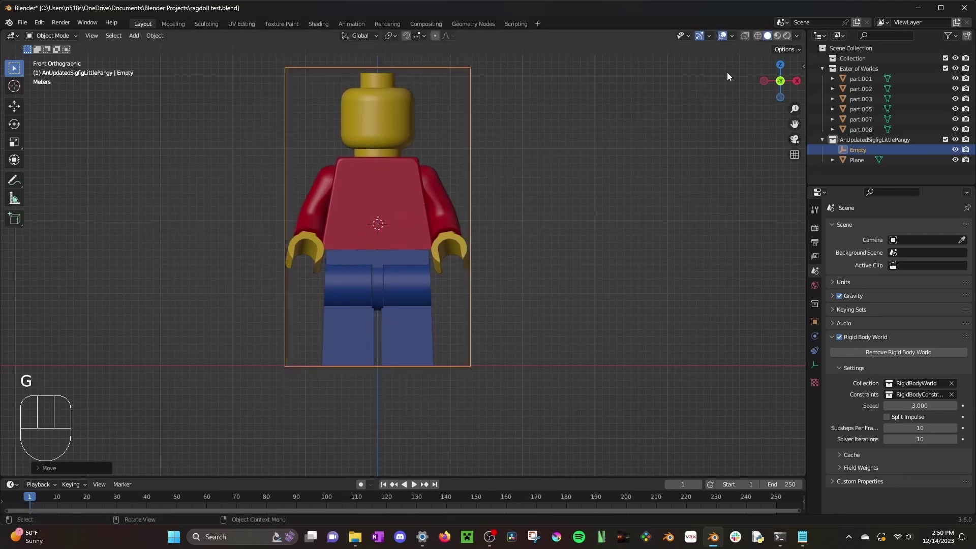
# Step: Scale the cube empty along Y in the right side view so its depth fits closely around the minifigure
pyautogui.press('KP_1')
pyautogui.press('KP_3')
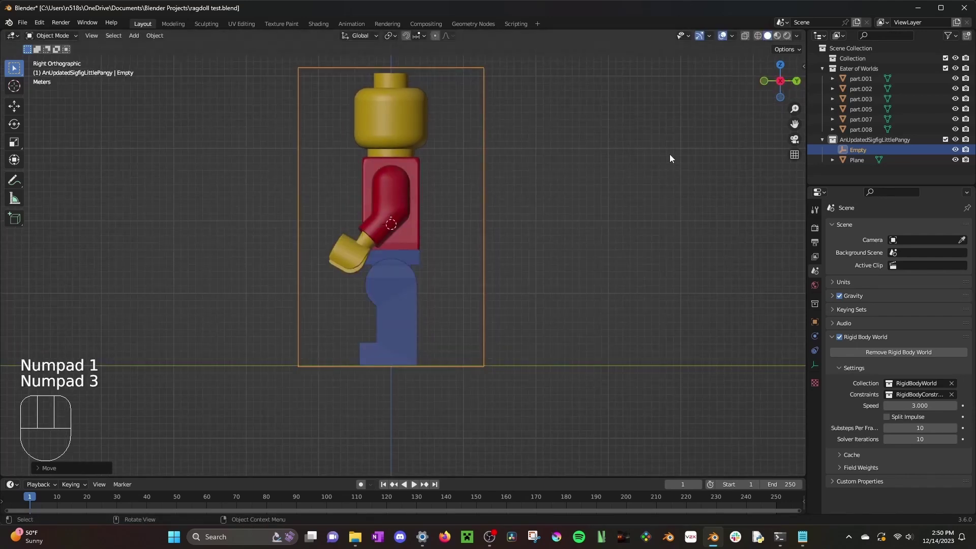
pyautogui.press('s')
pyautogui.rightClick(649, 152)
pyautogui.press('s')
pyautogui.press('y')
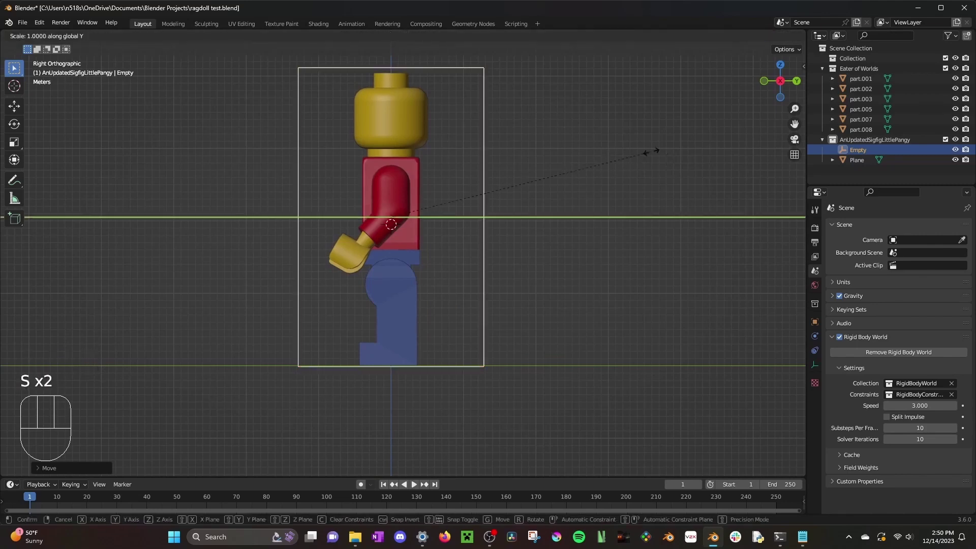
pyautogui.click(550, 154)
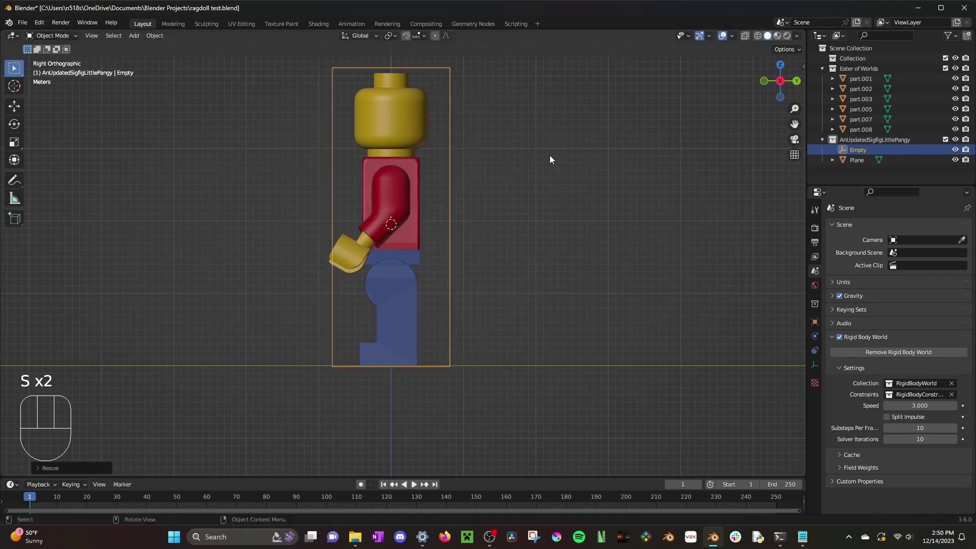
pyautogui.press('g')
pyautogui.rightClick(550, 155)
# Step: Select all the minifigure parts and parent them to the cube empty
pyautogui.moveTo(360, 141); pyautogui.dragTo(464, 138, button='middle')
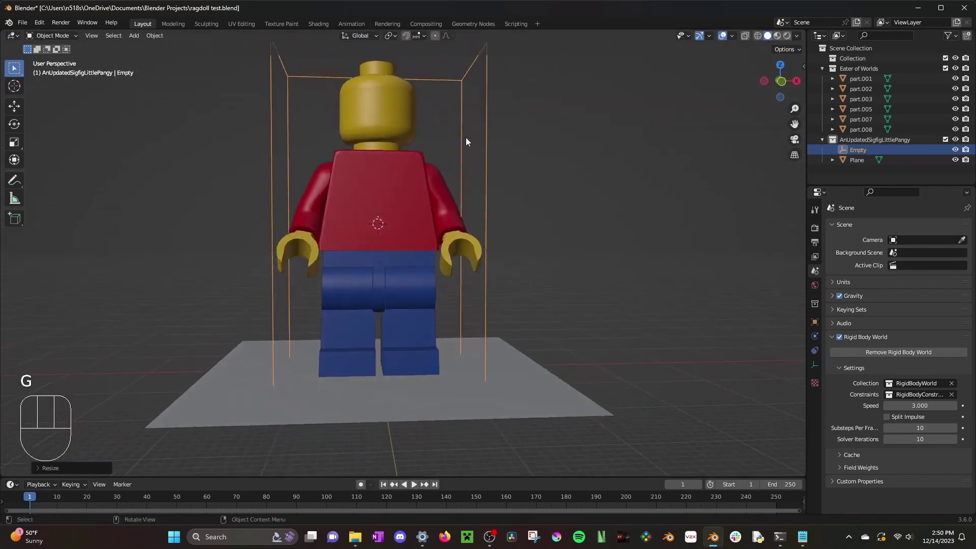
pyautogui.scroll(-6, 463, 138)
pyautogui.moveTo(292, 117); pyautogui.dragTo(508, 293)
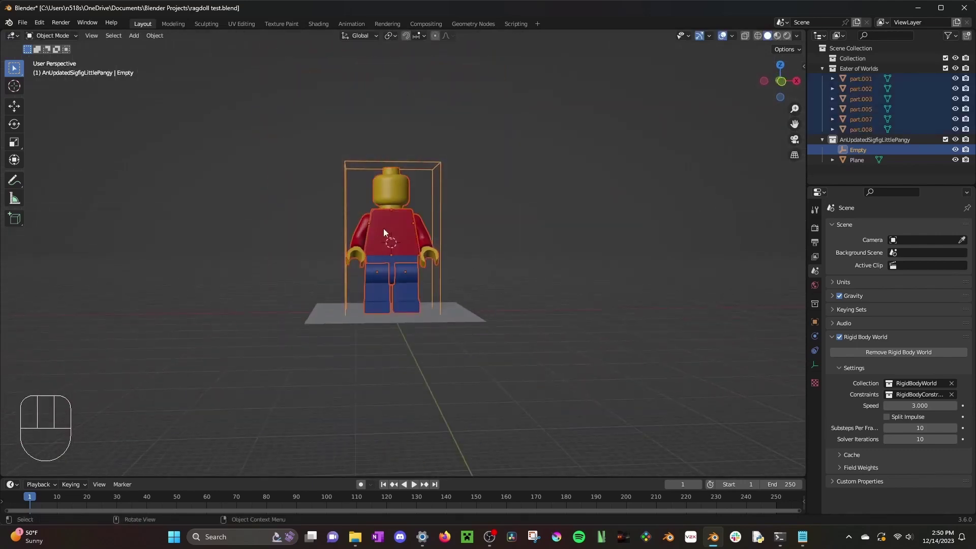
pyautogui.hotkey('ctrl', 'p')
pyautogui.click(394, 140)
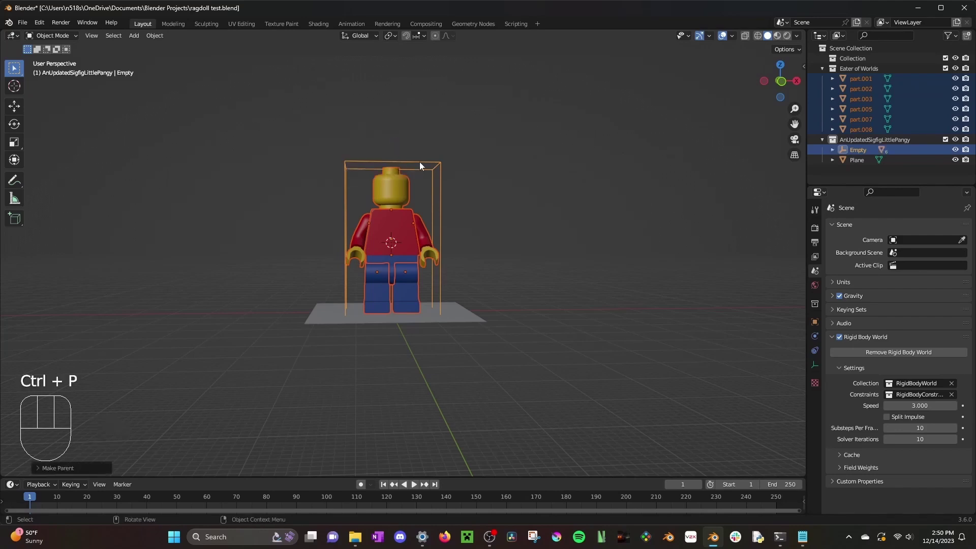
# Step: Move the cube empty with the minifigure up above the floor plane and tilt it with a trackball rotation
pyautogui.click(449, 166)
pyautogui.press('g')
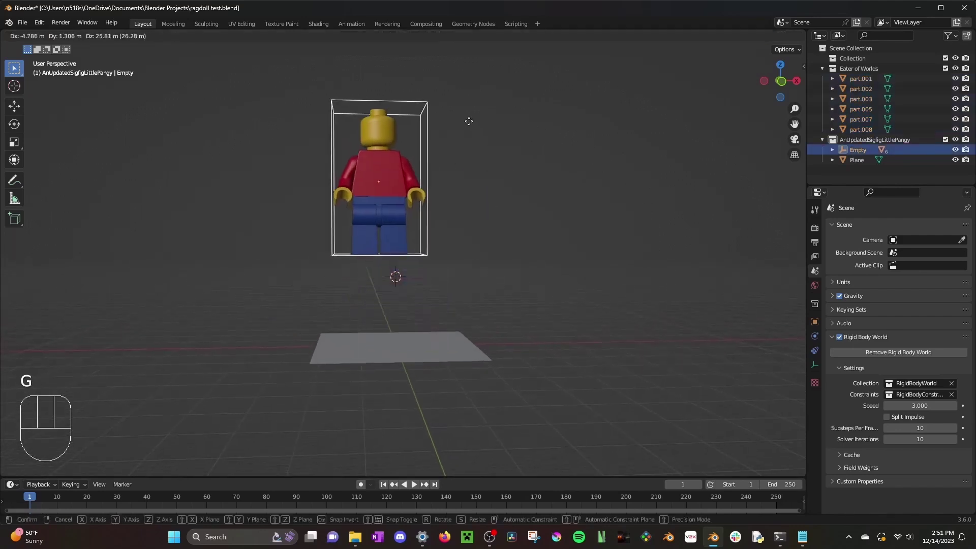
pyautogui.press('r')
pyautogui.press('r')
pyautogui.click(517, 154)
# Step: Play the simulation to watch the tilted minifigure drop onto the floor, and rewind to frame 1
pyautogui.hotkey('shift', 'Left')
pyautogui.press('space')
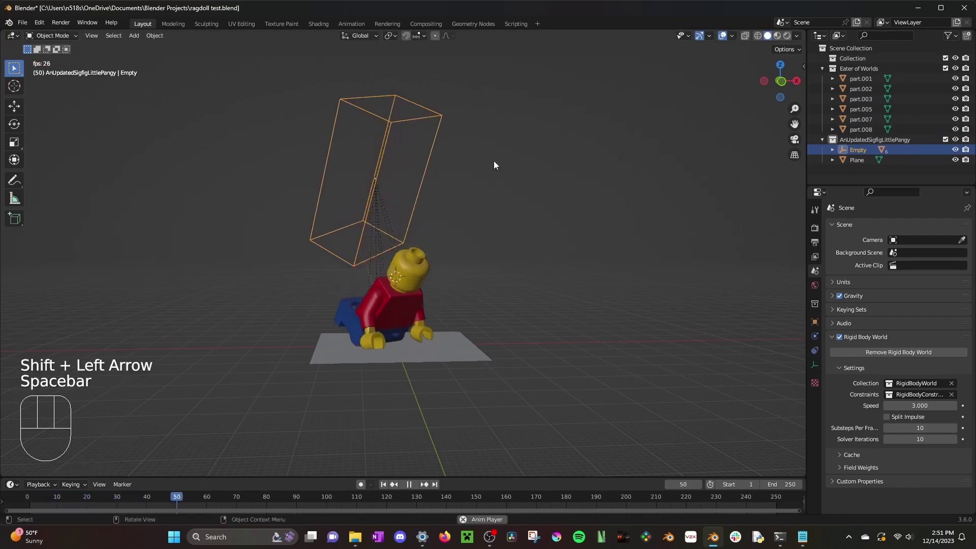
pyautogui.press('space')
pyautogui.hotkey('shift', 'Left')
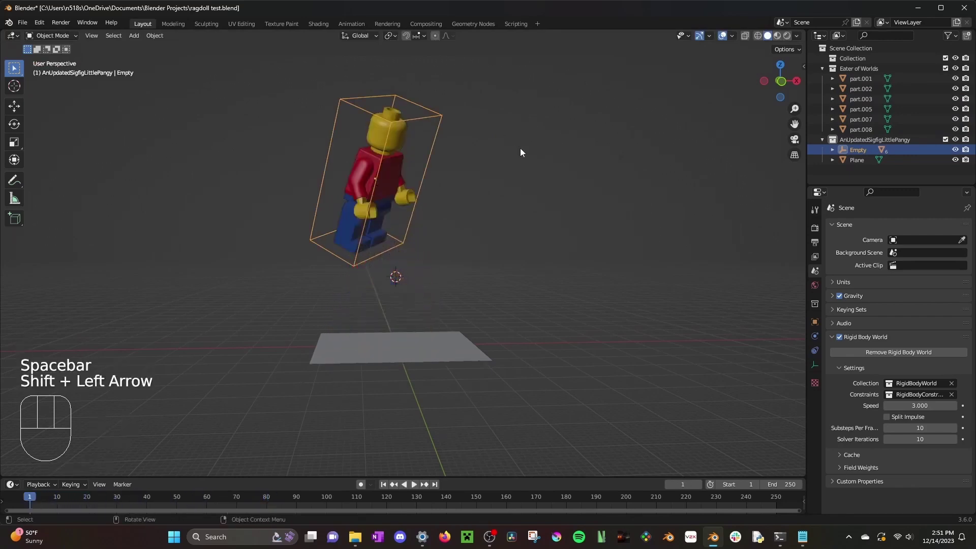
# Step: Rotate the cube empty freely so the minifigure leans backward, test the drop simulation, and rewind to the first frame
pyautogui.press('r')
pyautogui.press('r')
pyautogui.click(432, 166)
pyautogui.press('space')
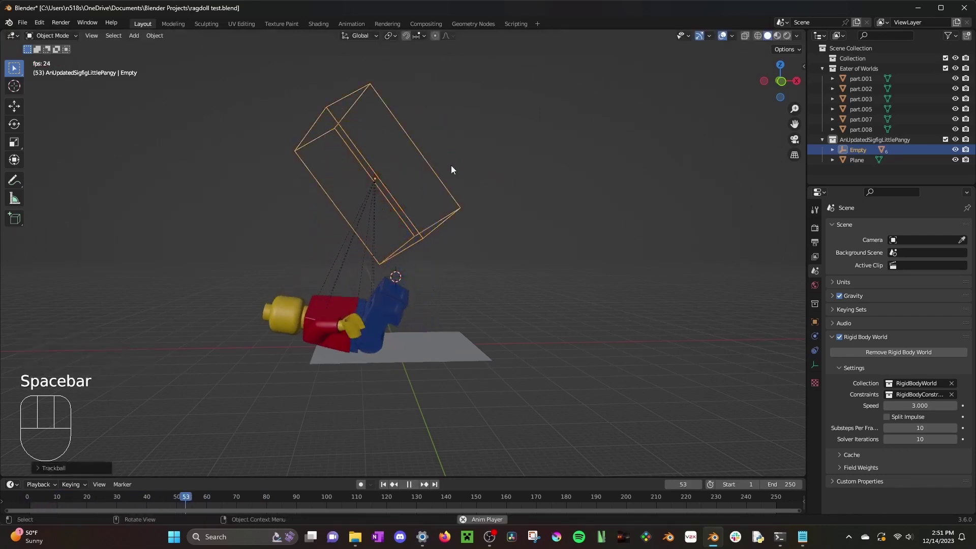
pyautogui.press('space')
pyautogui.hotkey('shift', 'Left')
# Step: Rotate the cube empty until its box lies nearly horizontal and run the drop simulation again
pyautogui.press('r')
pyautogui.click(473, 278)
pyautogui.press('space')
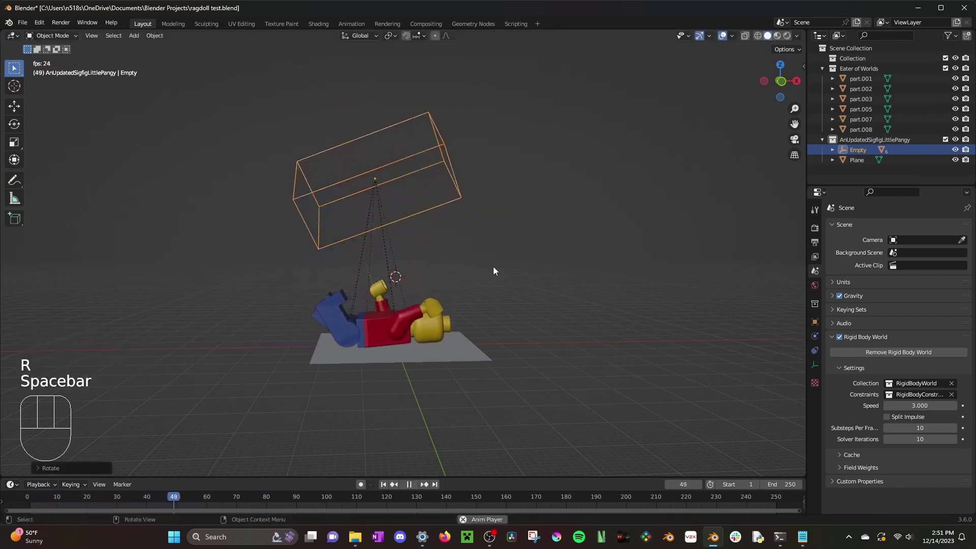
# Step: Stop the simulation, rewind to frame 1, and clear the rotation and location of the cube empty
pyautogui.press('space')
pyautogui.hotkey('shift', 'Left')
pyautogui.hotkey('alt', 'r')
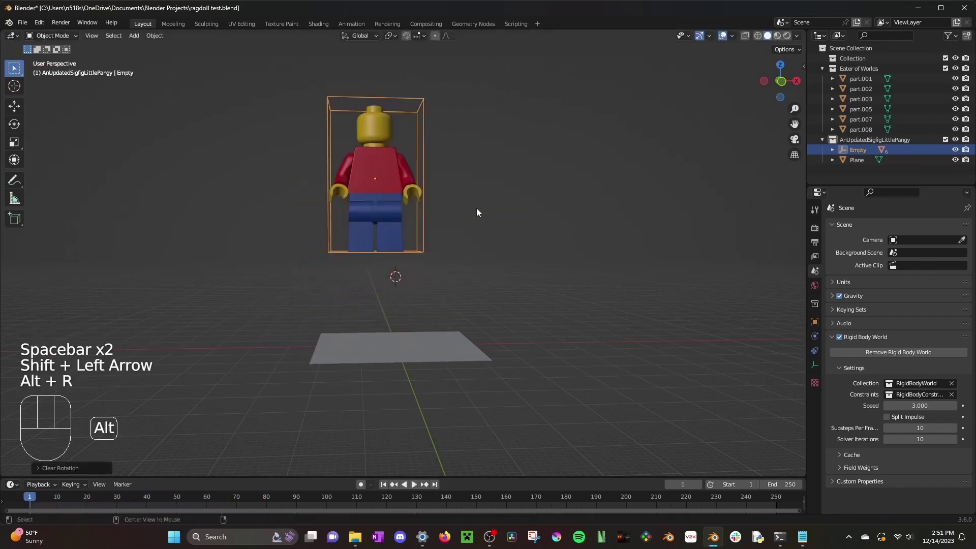
pyautogui.hotkey('alt', 'g')
# Step: Move the cube empty straight up along the global Z axis until the minifigure stands just above the floor plane
pyautogui.press('g')
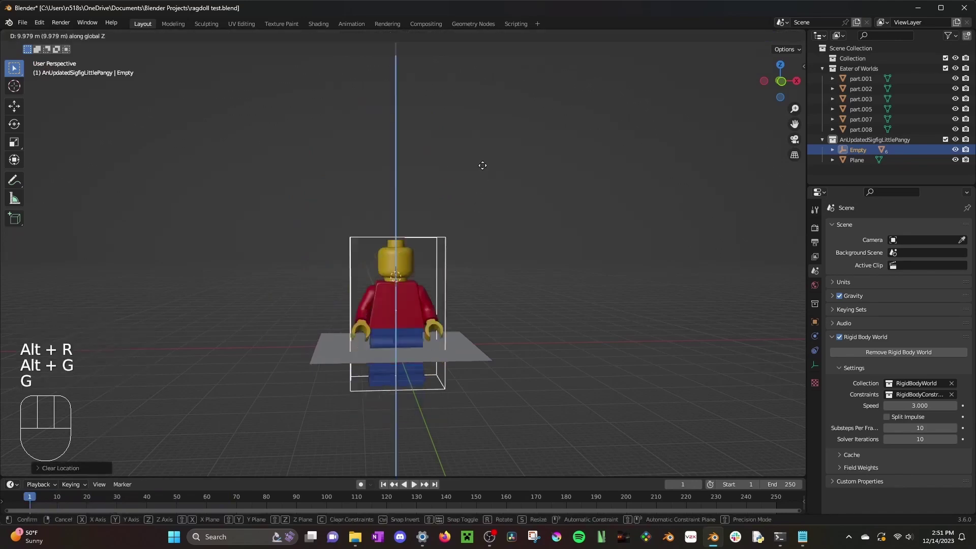
pyautogui.click(479, 113)
pyautogui.moveTo(479, 112); pyautogui.dragTo(467, 206, button='middle')
pyautogui.scroll(4, 468, 207)
pyautogui.keyDown('shift'); pyautogui.moveTo(504, 244); pyautogui.dragTo(493, 210, button='middle'); pyautogui.keyUp('shift')
pyautogui.scroll(-4, 493, 209)
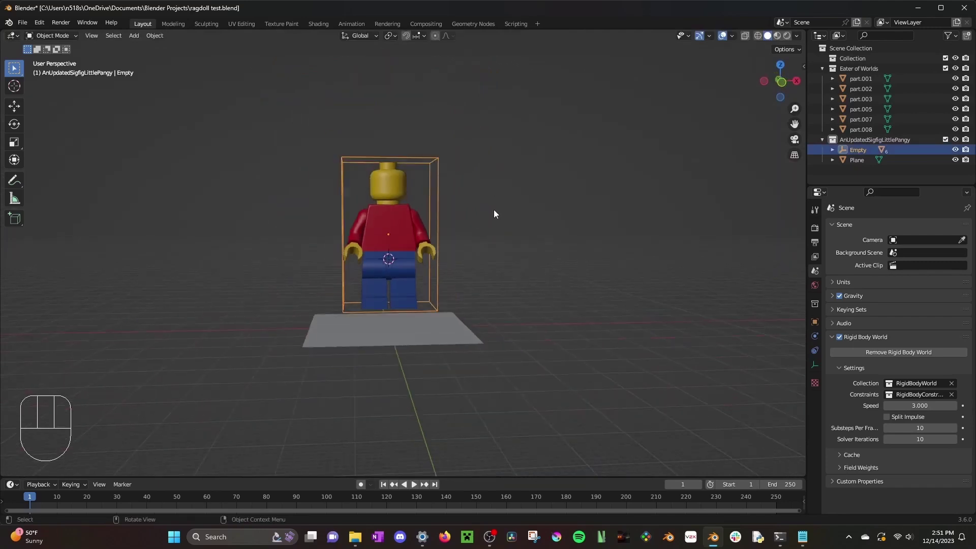
# Step: Select the minifigure's arm part.005 and examine the angular and linear limits of its rigid body constraint
pyautogui.click(421, 224)
pyautogui.scroll(2, 403, 226)
pyautogui.keyDown('shift'); pyautogui.moveTo(408, 193); pyautogui.dragTo(407, 218, button='middle'); pyautogui.keyUp('shift')
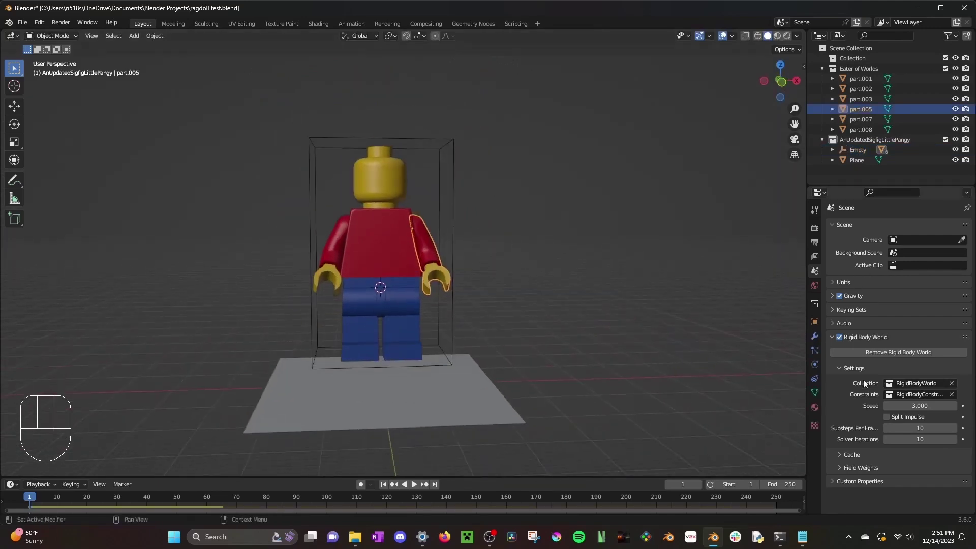
pyautogui.click(814, 337)
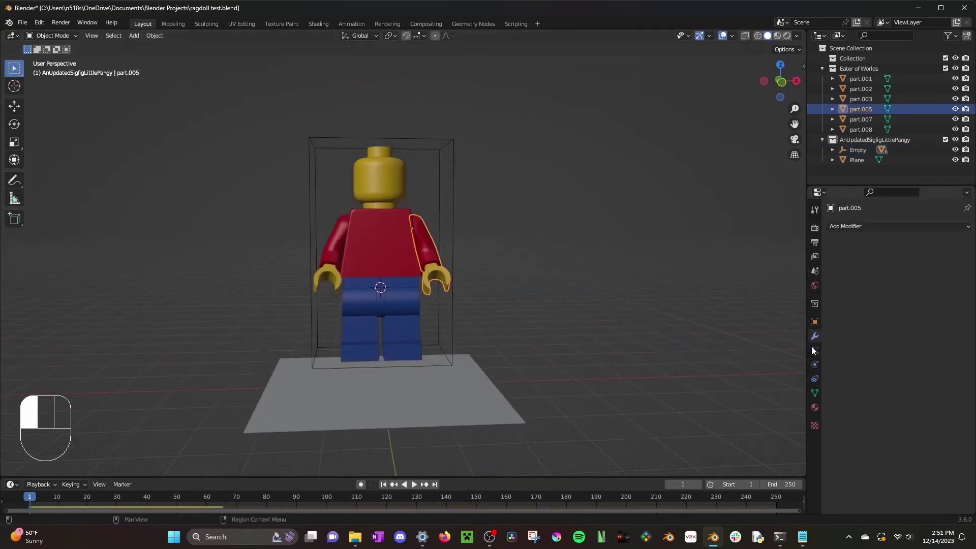
pyautogui.click(814, 379)
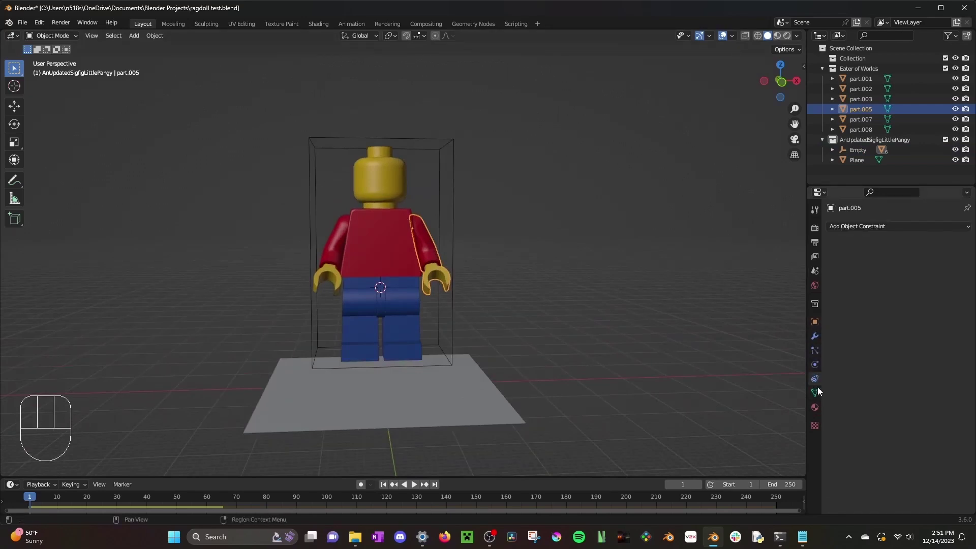
pyautogui.click(815, 362)
pyautogui.scroll(-10, 905, 353)
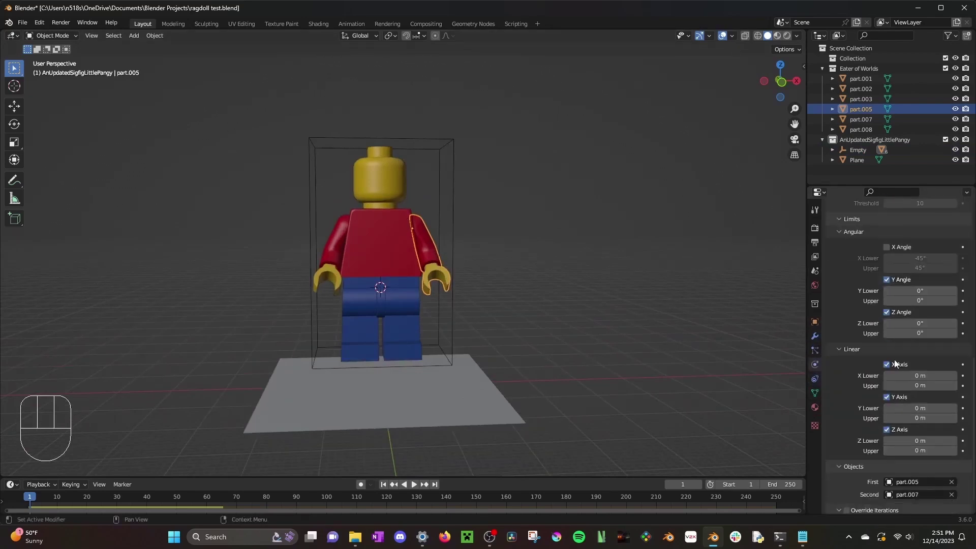
pyautogui.scroll(1, 890, 355)
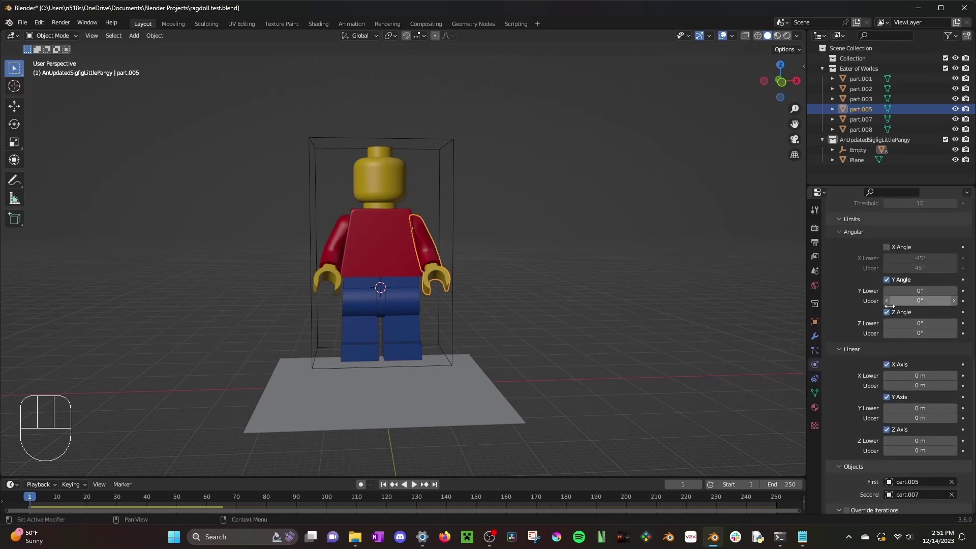
pyautogui.moveTo(466, 253); pyautogui.dragTo(536, 222, button='middle')
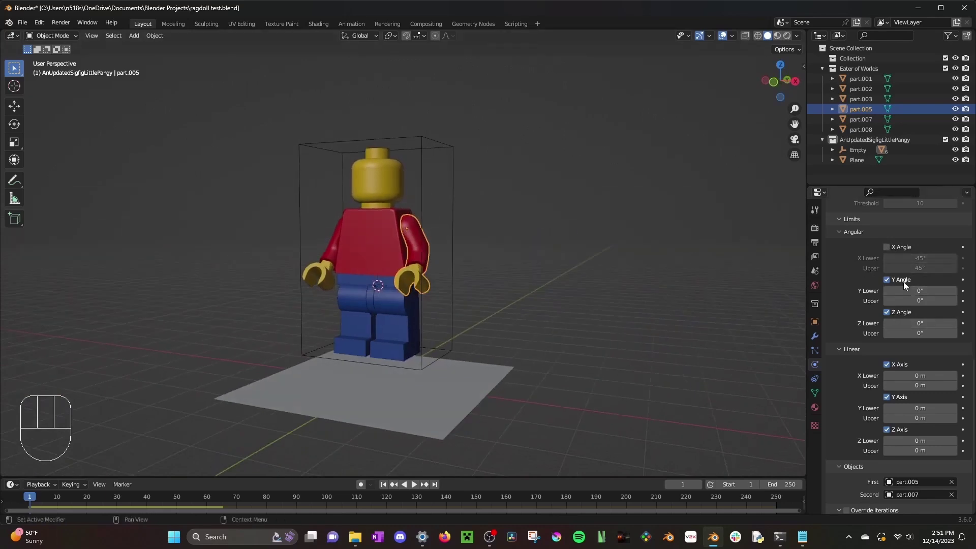
# Step: Save the file, select the minifigure's head, and play the simulation for a few frames
pyautogui.moveTo(491, 212); pyautogui.dragTo(512, 199, button='middle')
pyautogui.hotkey('ctrl', 's')
pyautogui.scroll(-1, 512, 198)
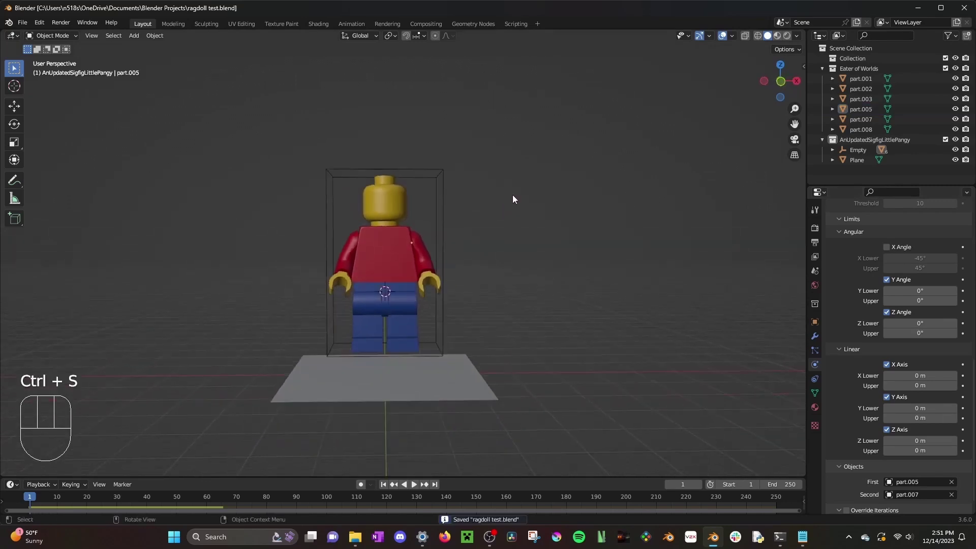
pyautogui.click(378, 204)
pyautogui.press('space')
pyautogui.moveTo(438, 227); pyautogui.dragTo(517, 239, button='middle')
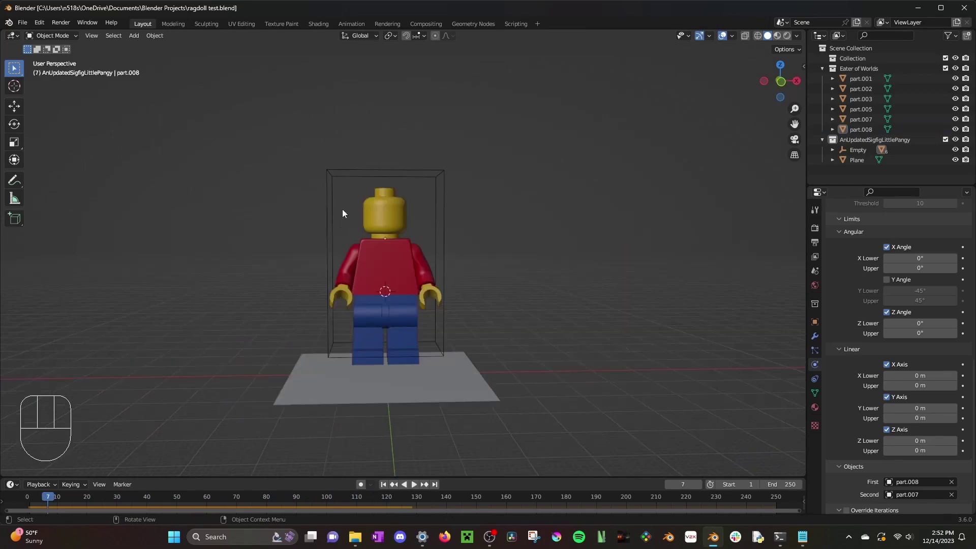
# Step: Rewind the simulation to frame 1, deselect everything, and enlarge the timeline area
pyautogui.moveTo(239, 140); pyautogui.dragTo(512, 306)
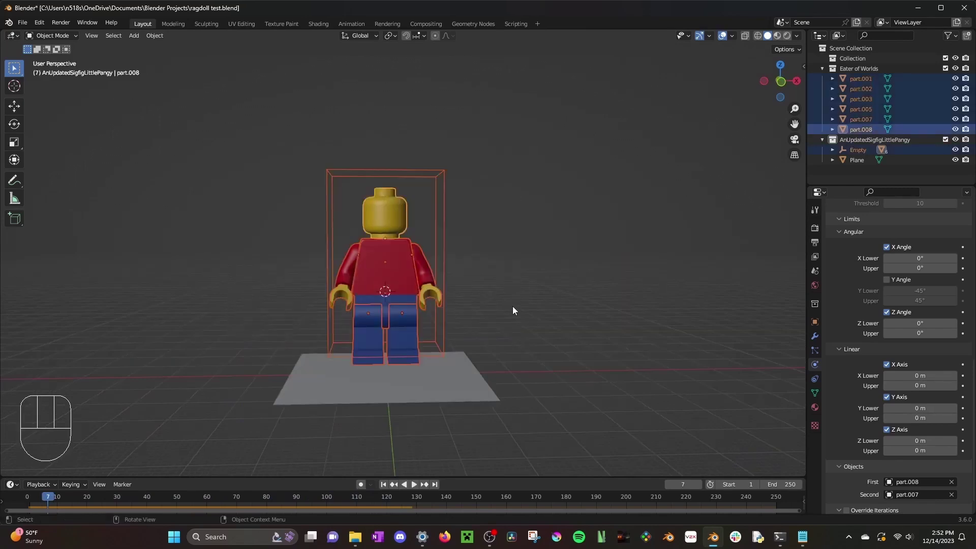
pyautogui.moveTo(512, 306); pyautogui.dragTo(539, 233, button='middle')
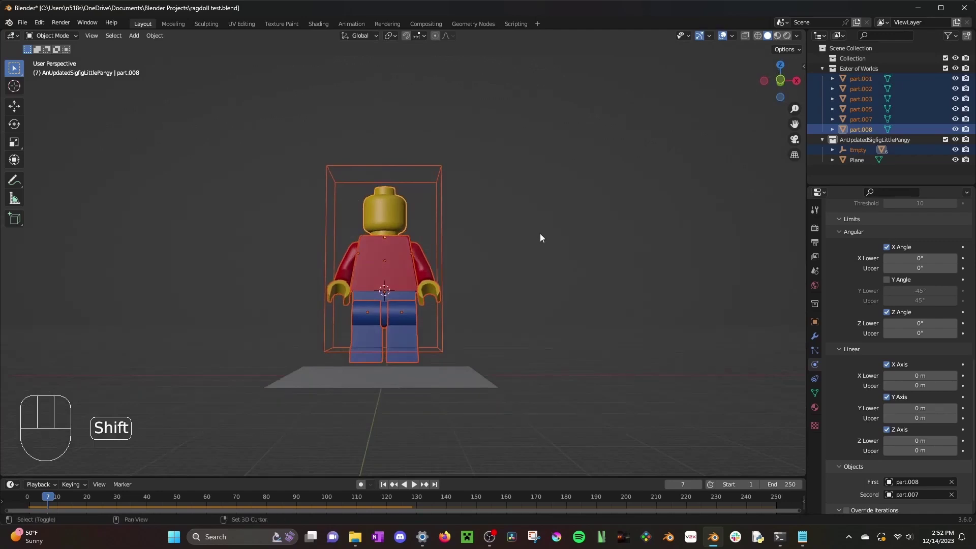
pyautogui.hotkey('shift', 'Left')
pyautogui.click(544, 255)
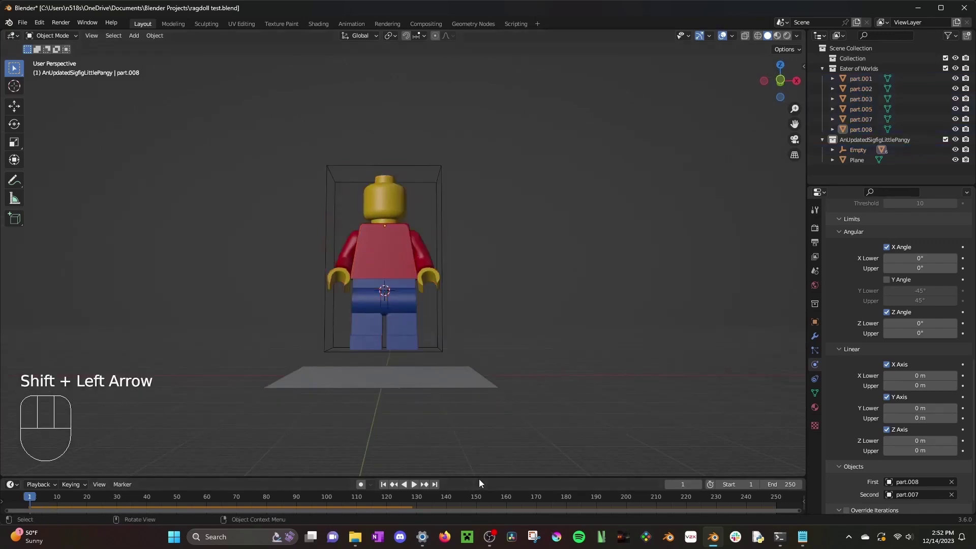
pyautogui.moveTo(478, 479); pyautogui.dragTo(479, 459)
# Step: Duplicate the whole minifigure with its empty twice, placing one raised copy on each side of the original
pyautogui.moveTo(245, 112); pyautogui.dragTo(539, 298)
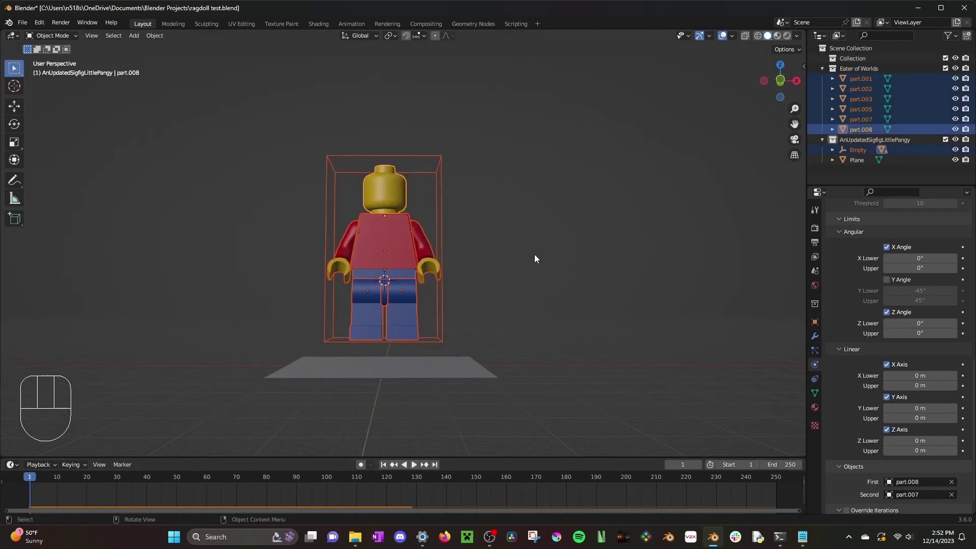
pyautogui.hotkey('shift', 'd')
pyautogui.click(701, 213)
pyautogui.hotkey('shift', 'd')
pyautogui.click(324, 149)
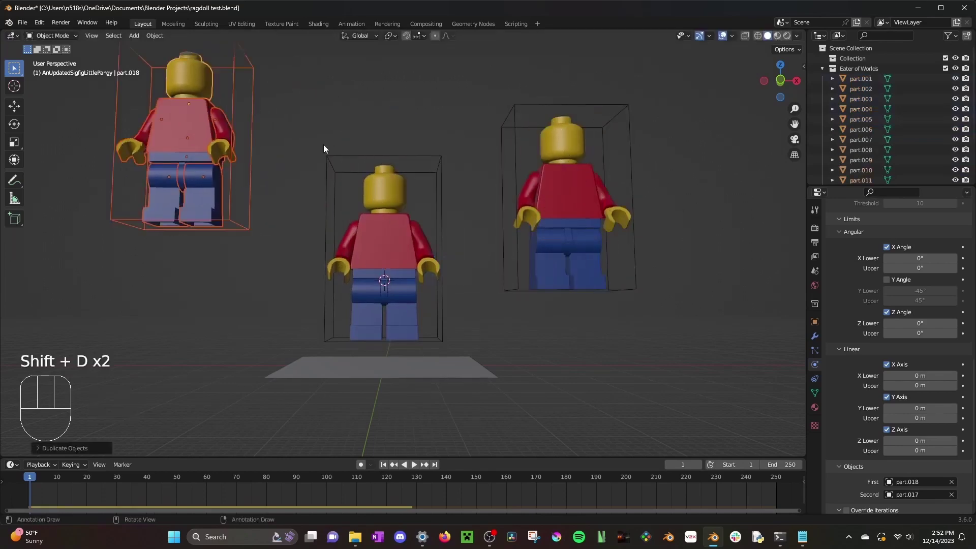
# Step: Play the simulation to watch all three minifigures fall, stop it, deselect everything, and rewind to frame 1
pyautogui.press('space')
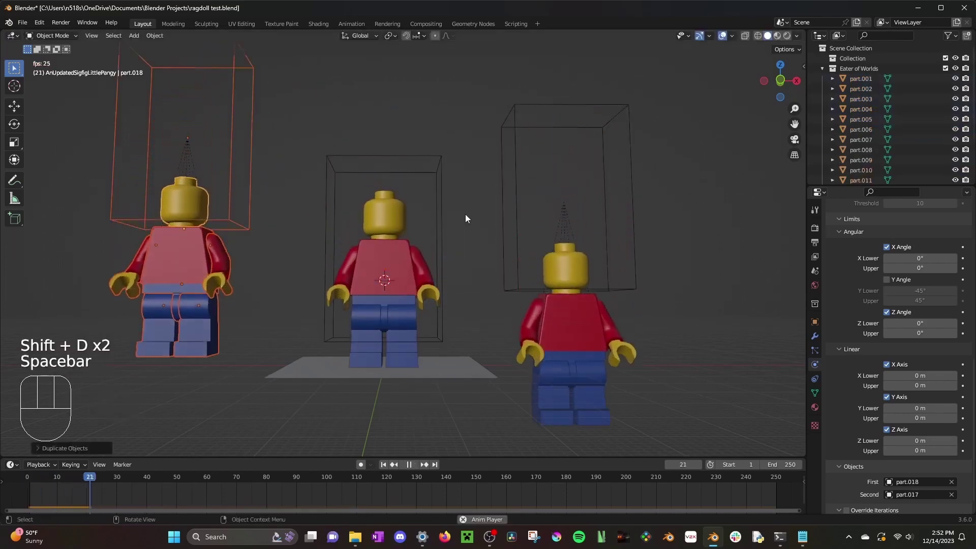
pyautogui.moveTo(478, 290); pyautogui.dragTo(506, 252, button='middle')
pyautogui.press('space')
pyautogui.click(483, 282)
pyautogui.hotkey('shift', 'Left')
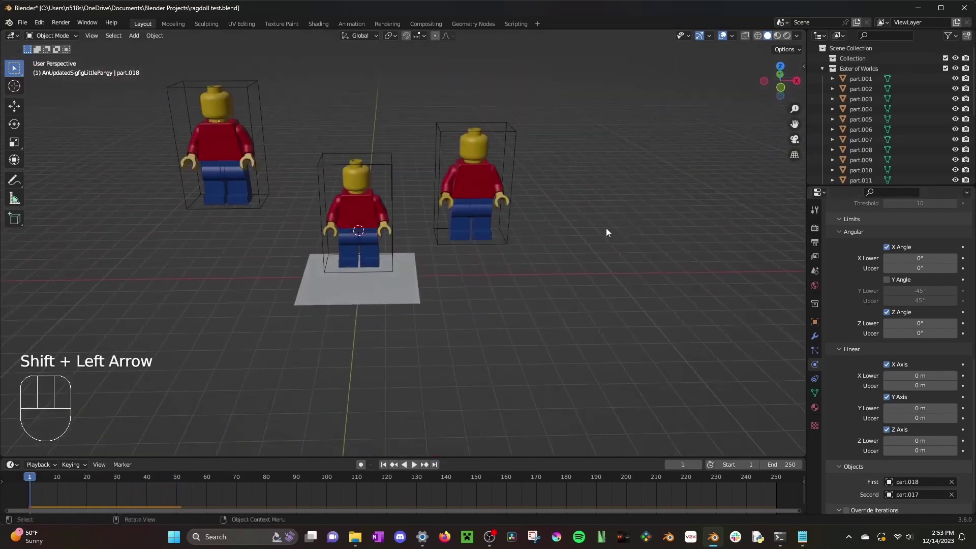
pyautogui.keyDown('shift'); pyautogui.moveTo(600, 209); pyautogui.dragTo(661, 230, button='middle'); pyautogui.keyUp('shift')
pyautogui.scroll(3, 576, 265)
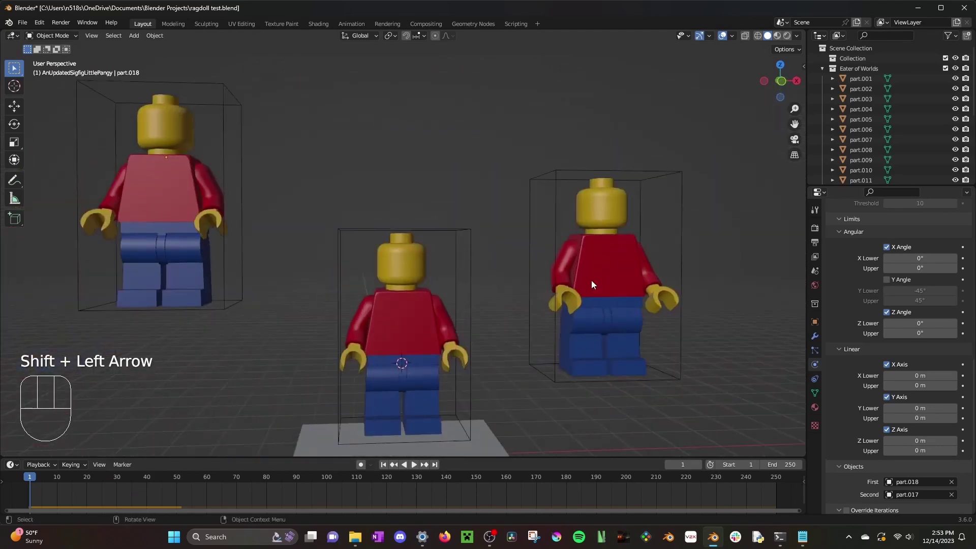
pyautogui.click(155, 166)
pyautogui.click(425, 312)
pyautogui.click(597, 224)
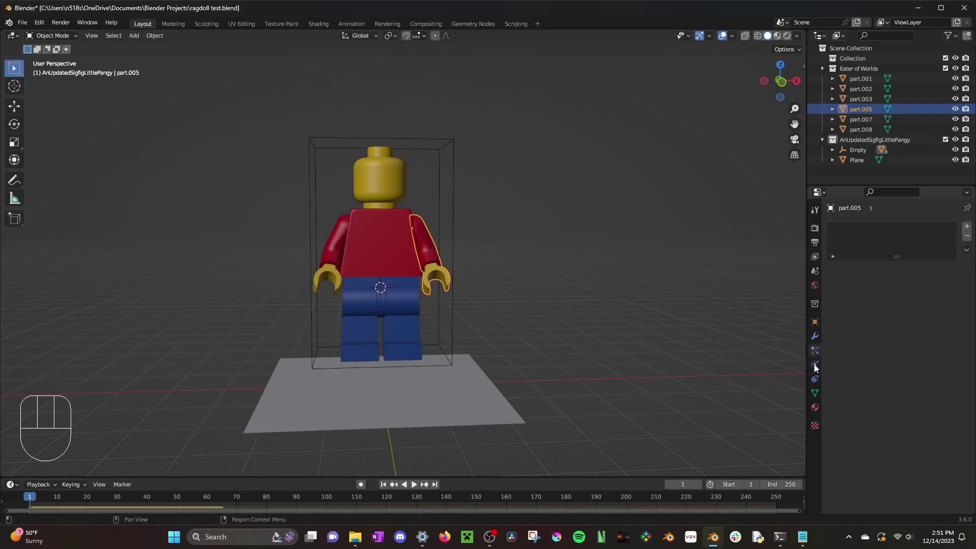
# Step: Show the arm's rigid body constraint settings with the Breakable option, and save the file with nothing selected
pyautogui.click(813, 364)
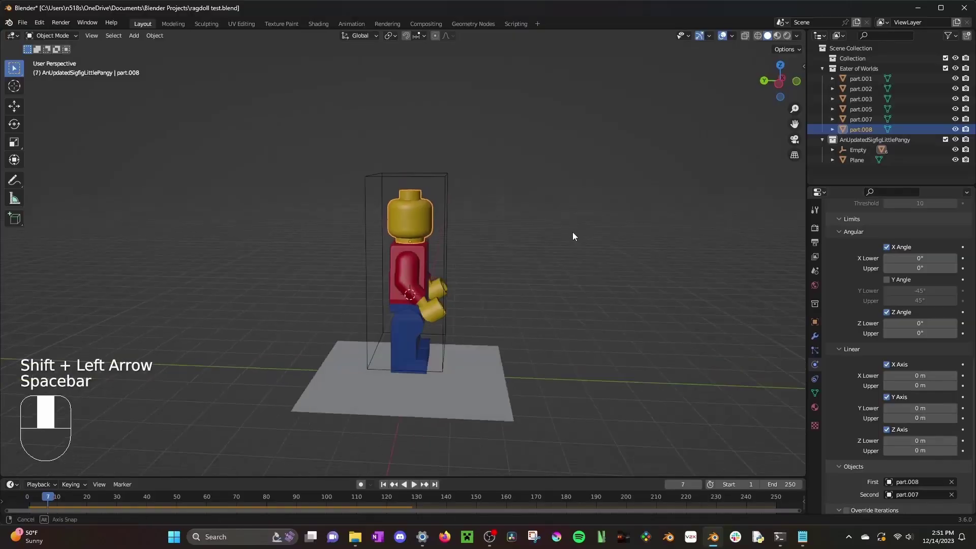
pyautogui.moveTo(572, 237); pyautogui.dragTo(517, 216, button='middle')
pyautogui.hotkey('ctrl', 's')
pyautogui.click(516, 216)
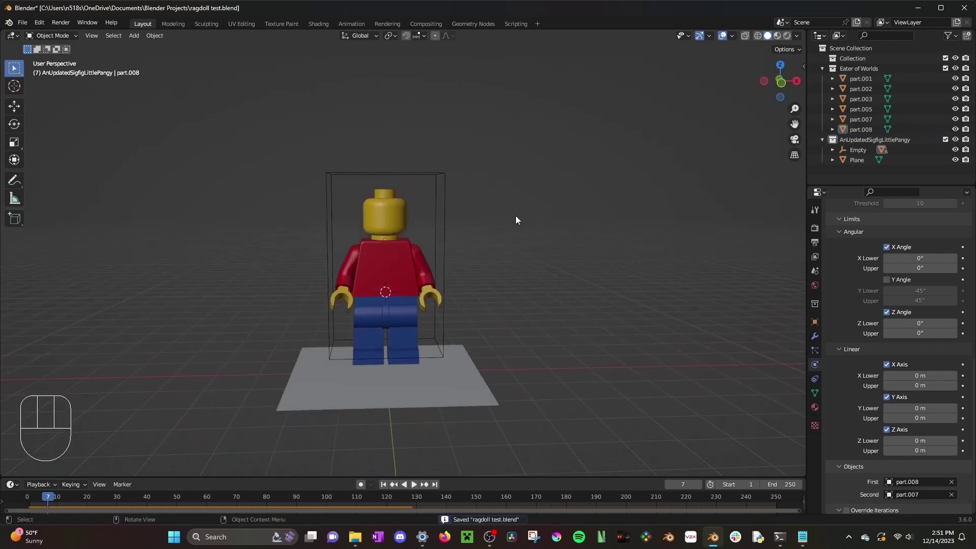